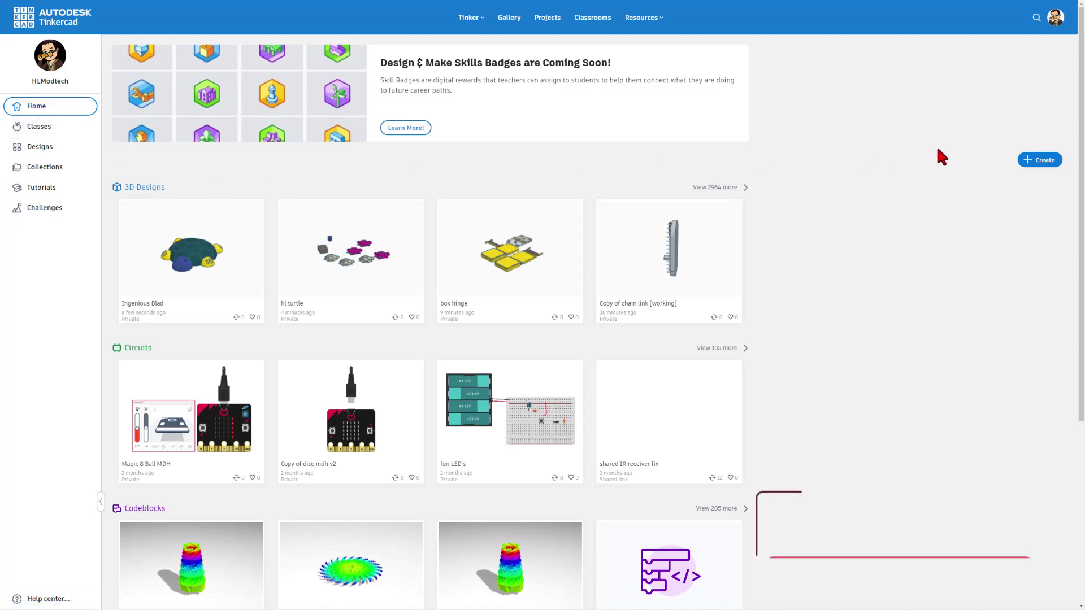
# Start a new blank 3D design from the dashboard's Create menu
pyautogui.click(1030, 160)
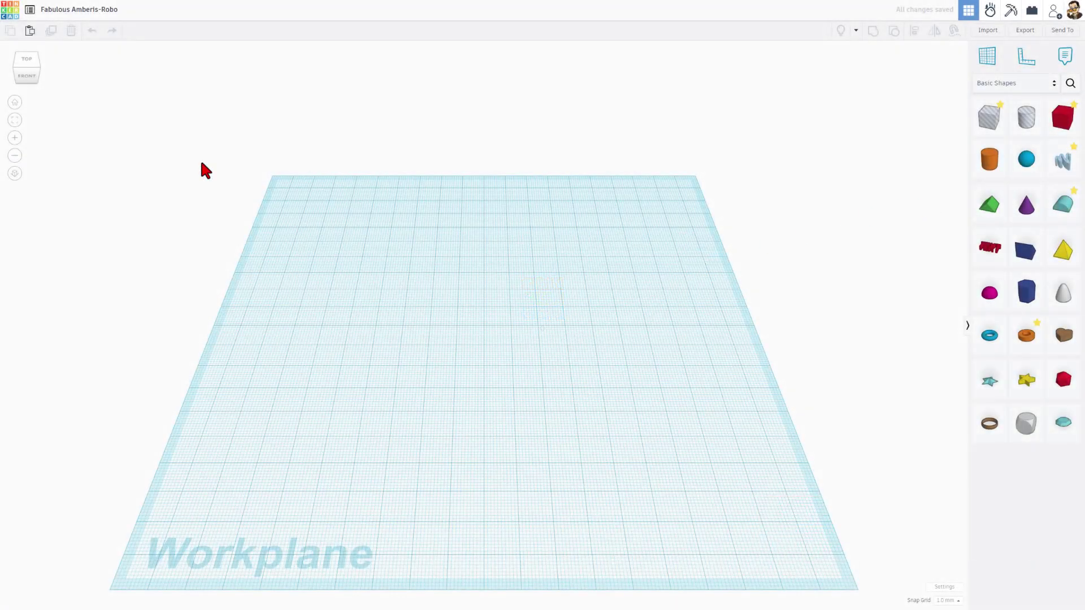
# Rename the design to 'turtle print'
pyautogui.click(100, 9)
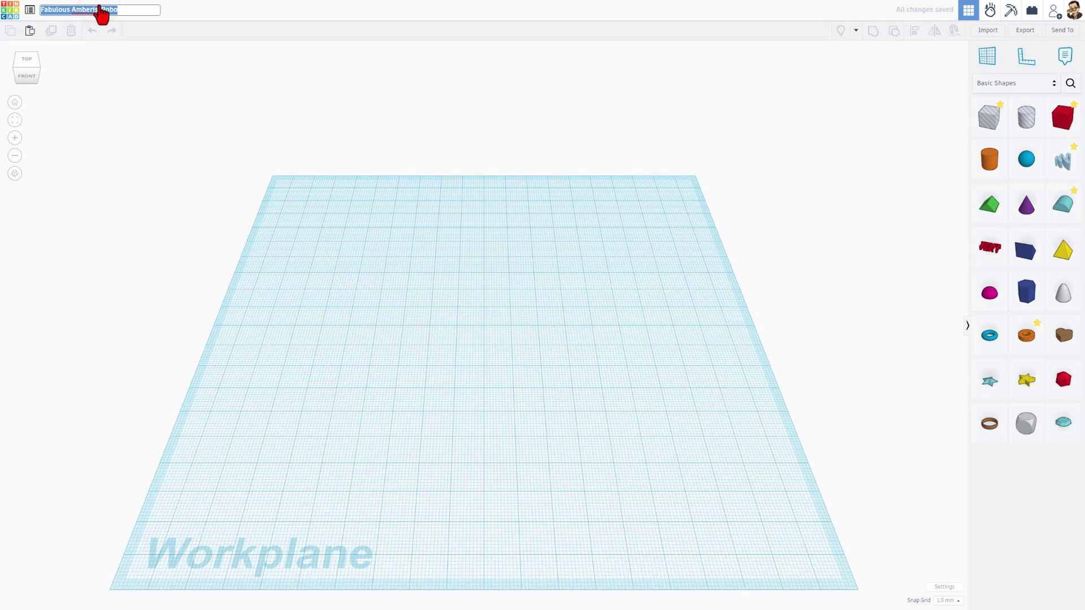
pyautogui.write('turtle print')
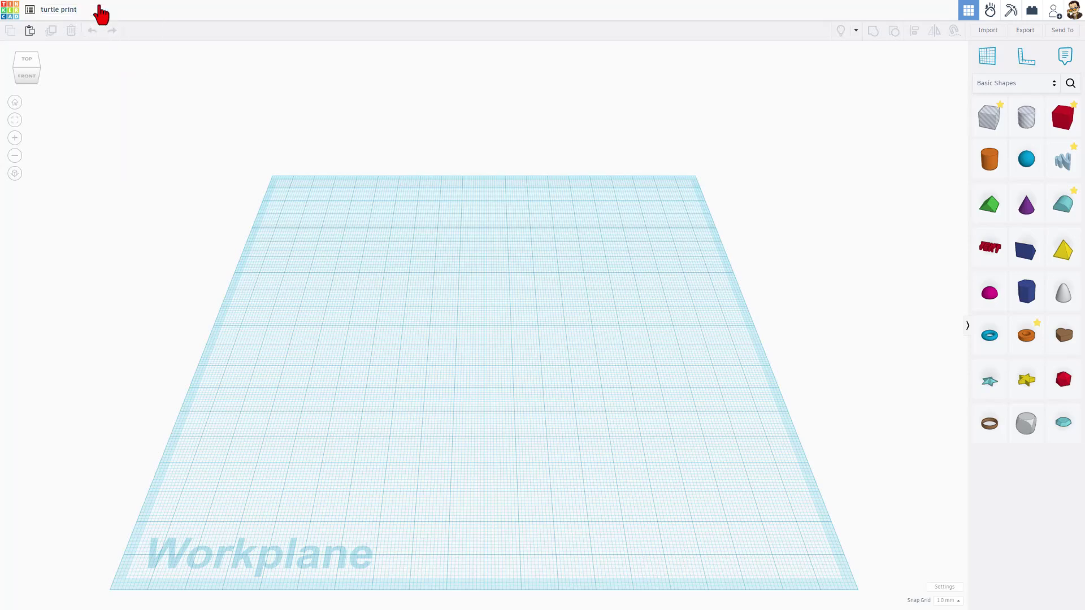
pyautogui.moveTo(138, 134); pyautogui.dragTo(730, 323, button='right')
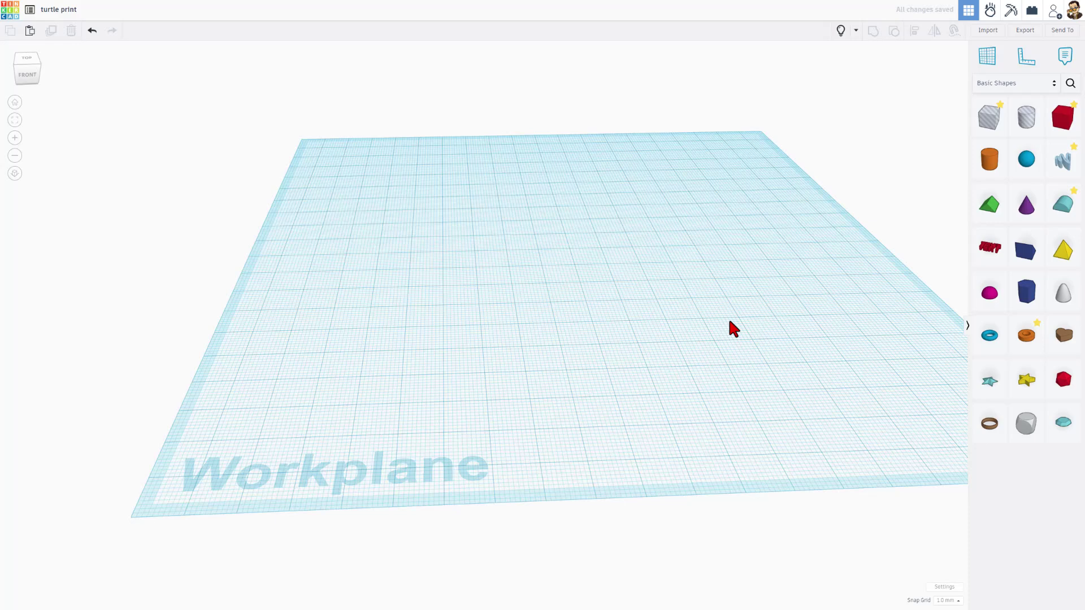
# Add a half sphere and size it to 27 × 27 mm, 7.5 mm tall
pyautogui.click(990, 293)
pyautogui.click(454, 239)
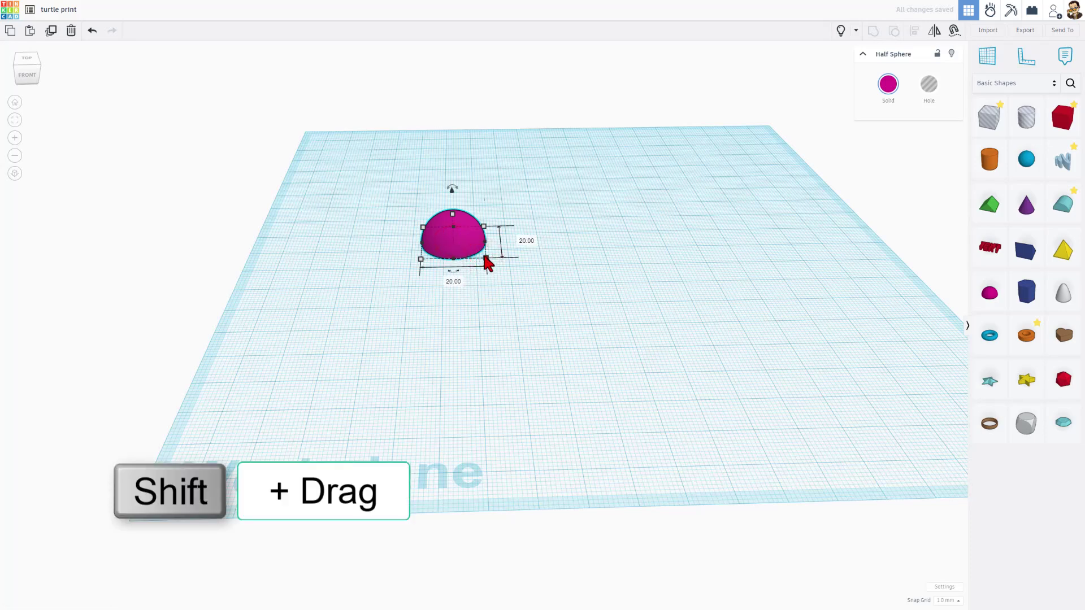
pyautogui.keyDown('shift'); pyautogui.moveTo(485, 262); pyautogui.dragTo(507, 279); pyautogui.keyUp('shift')
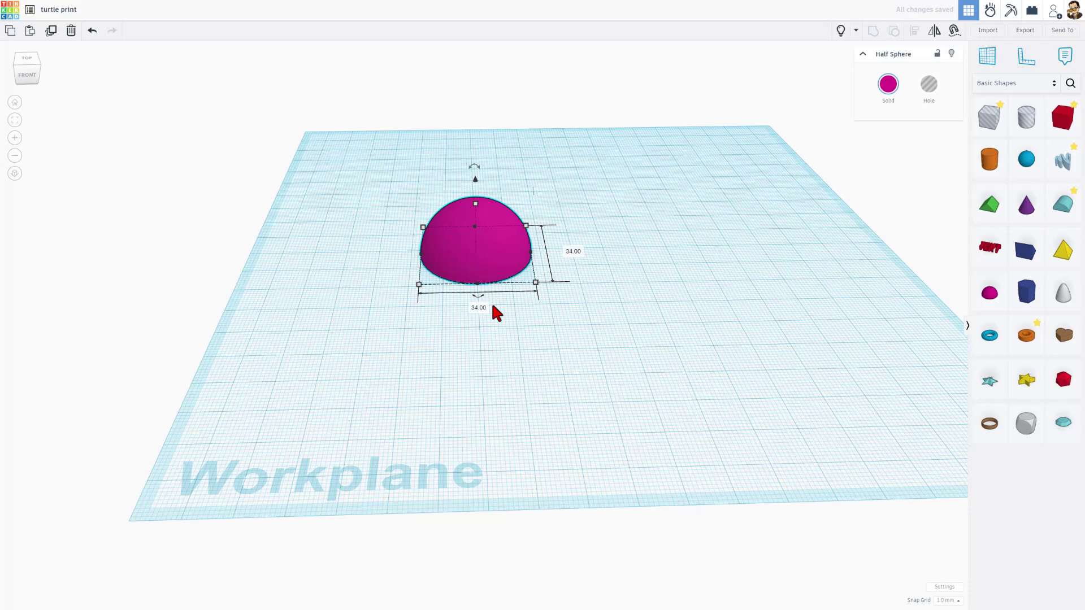
pyautogui.click(478, 307)
pyautogui.write('27')
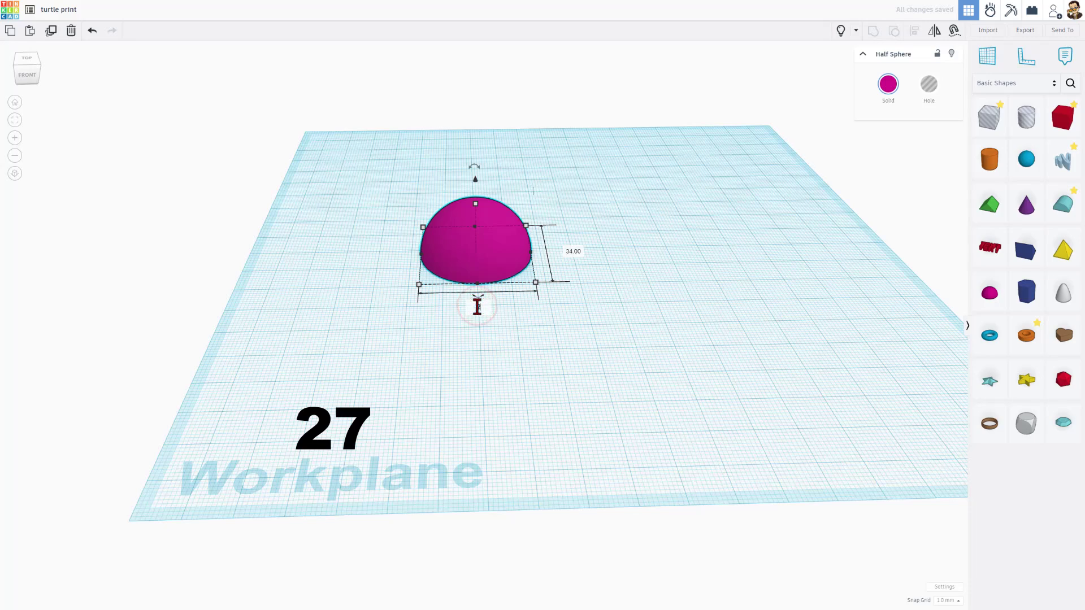
pyautogui.press('Return')
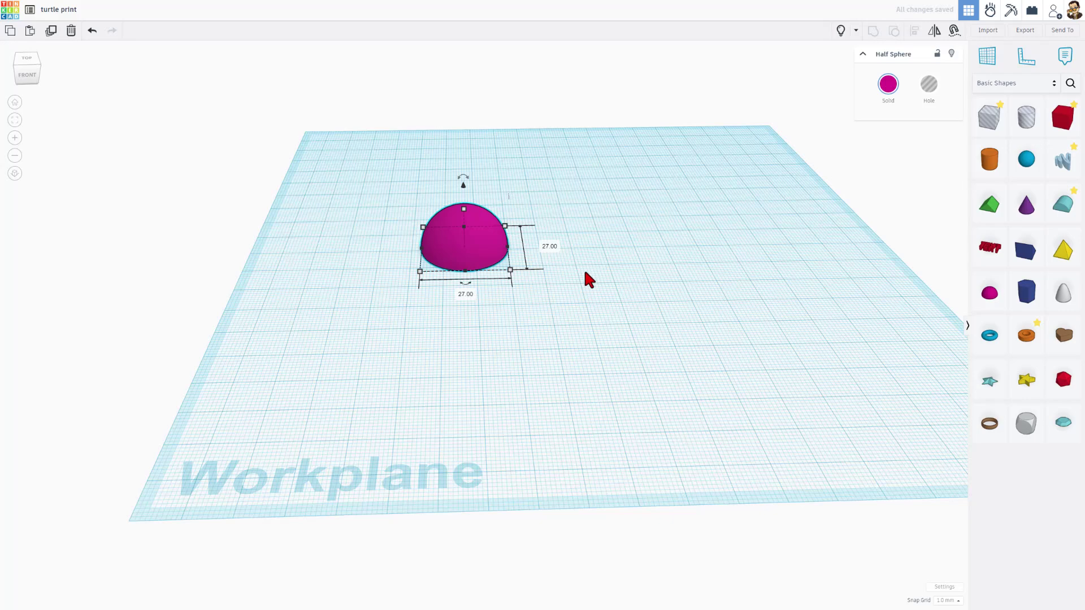
pyautogui.click(507, 231)
pyautogui.write('7.5')
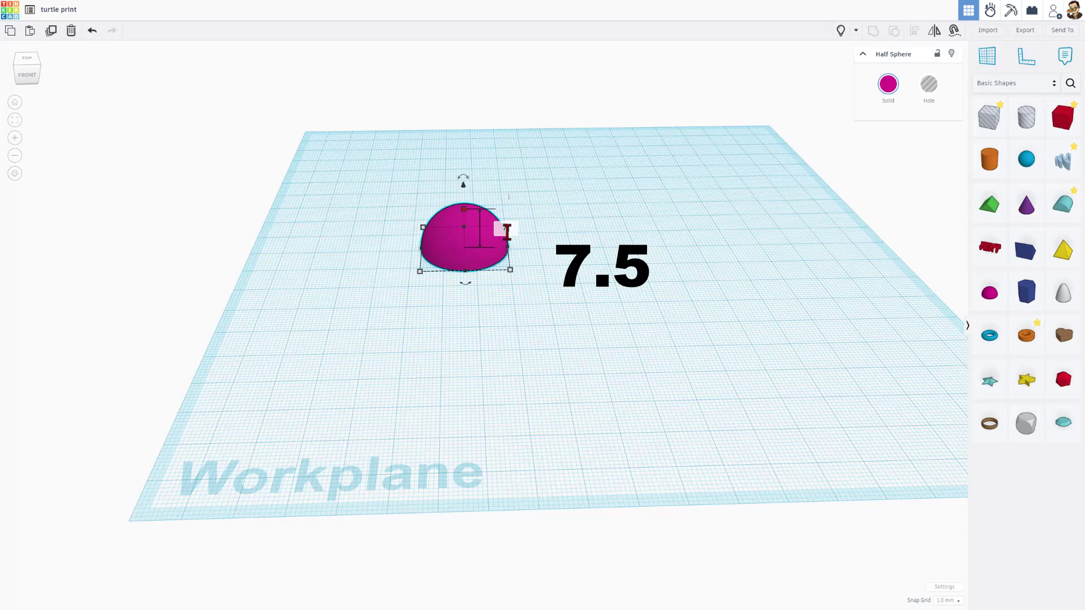
pyautogui.press('Return')
pyautogui.click(477, 313)
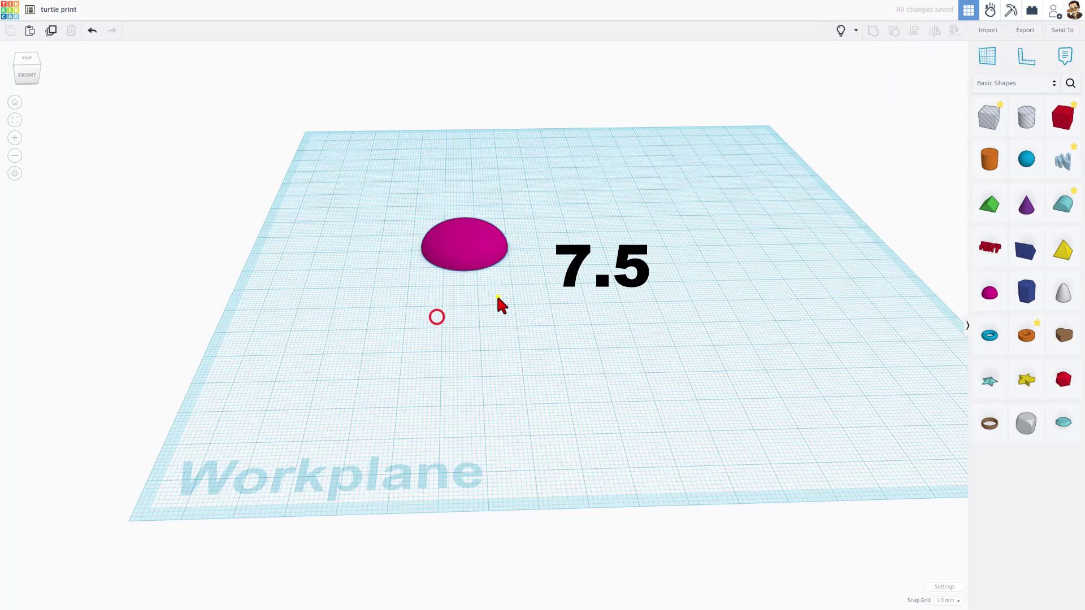
pyautogui.moveTo(497, 305); pyautogui.dragTo(490, 237, button='right')
# Find the community Honeycomb Grid and place it on the workplane beside the dome
pyautogui.scroll(2, 492, 226)
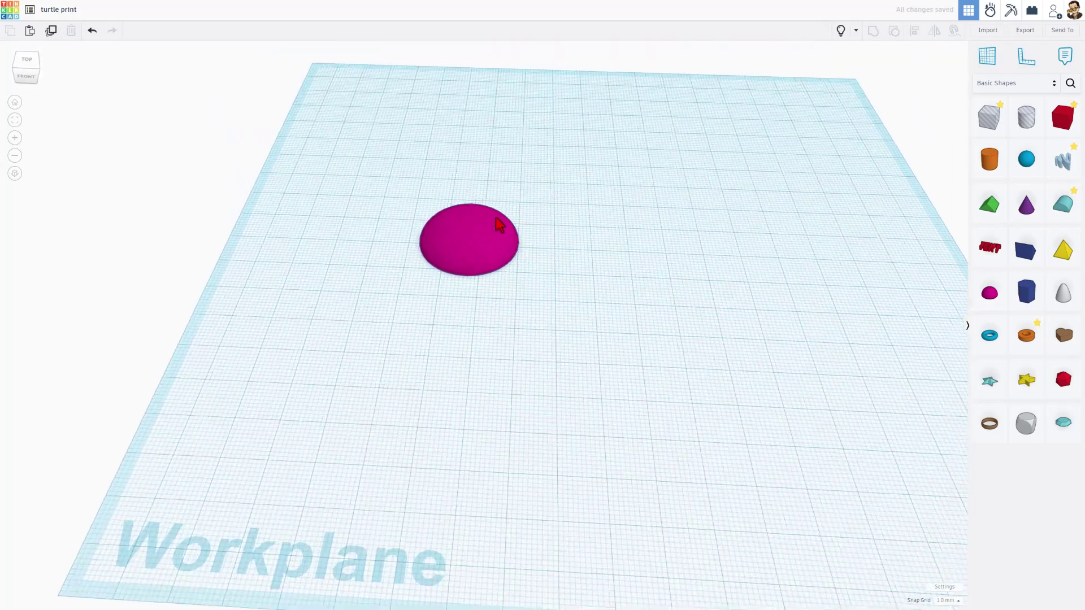
pyautogui.moveTo(493, 275); pyautogui.dragTo(524, 349, button='right')
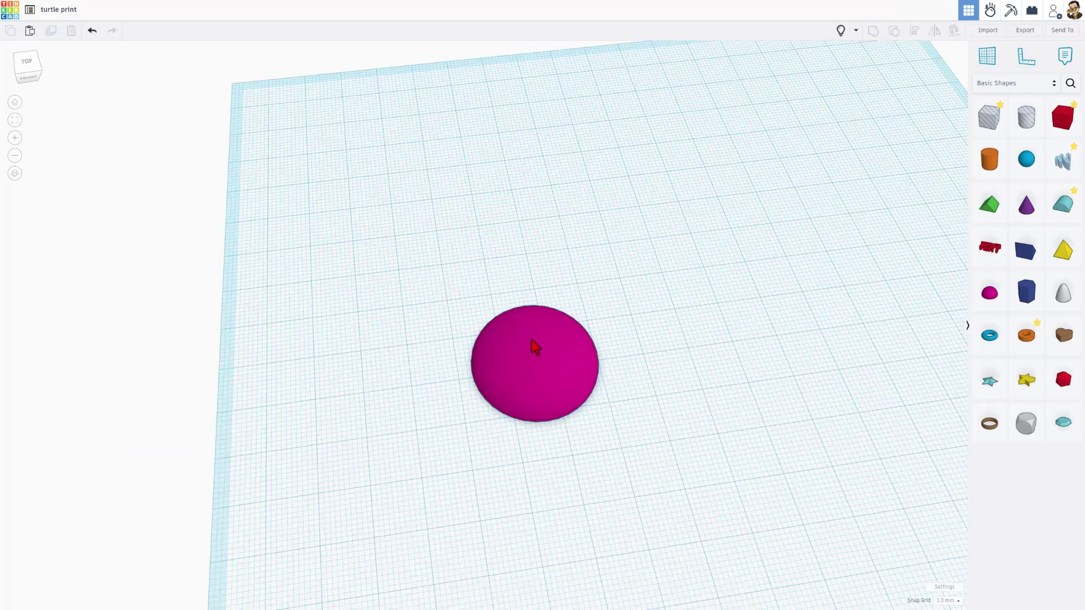
pyautogui.click(1070, 84)
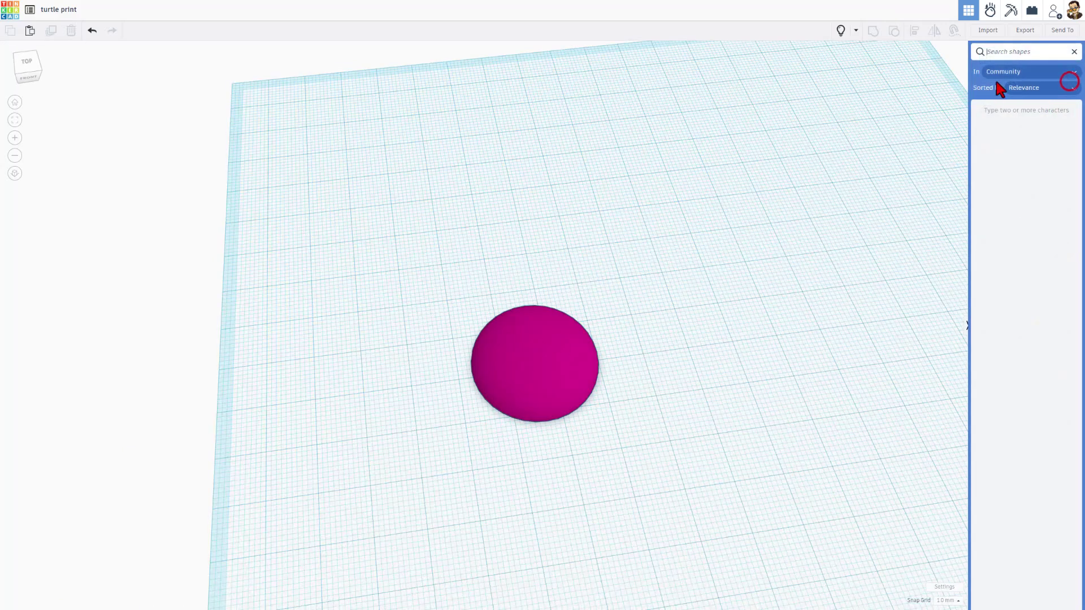
pyautogui.click(990, 52)
pyautogui.write('t')
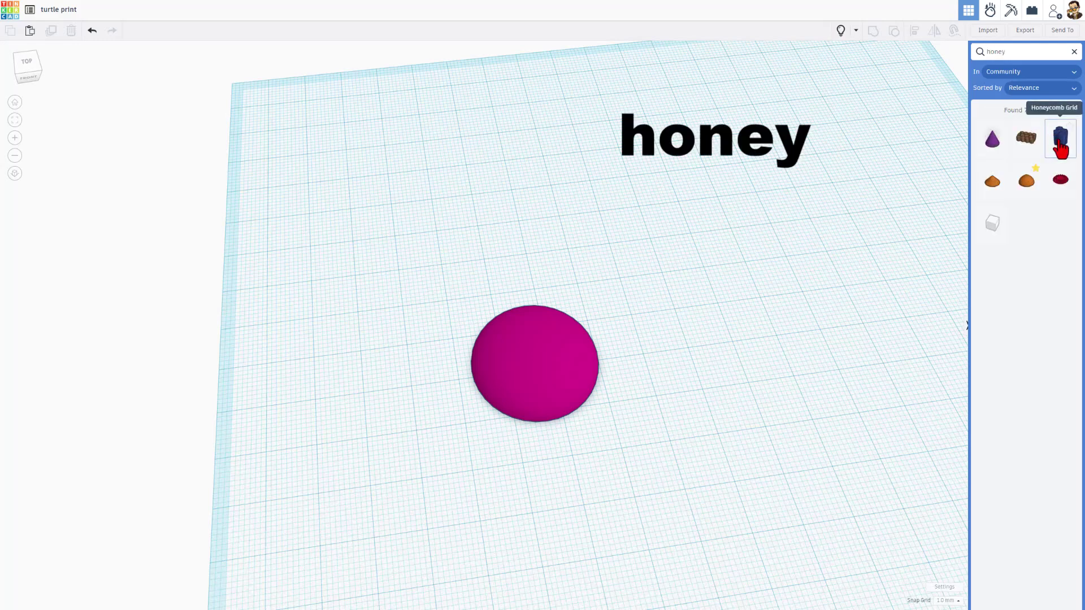
pyautogui.moveTo(1060, 148); pyautogui.dragTo(683, 317)
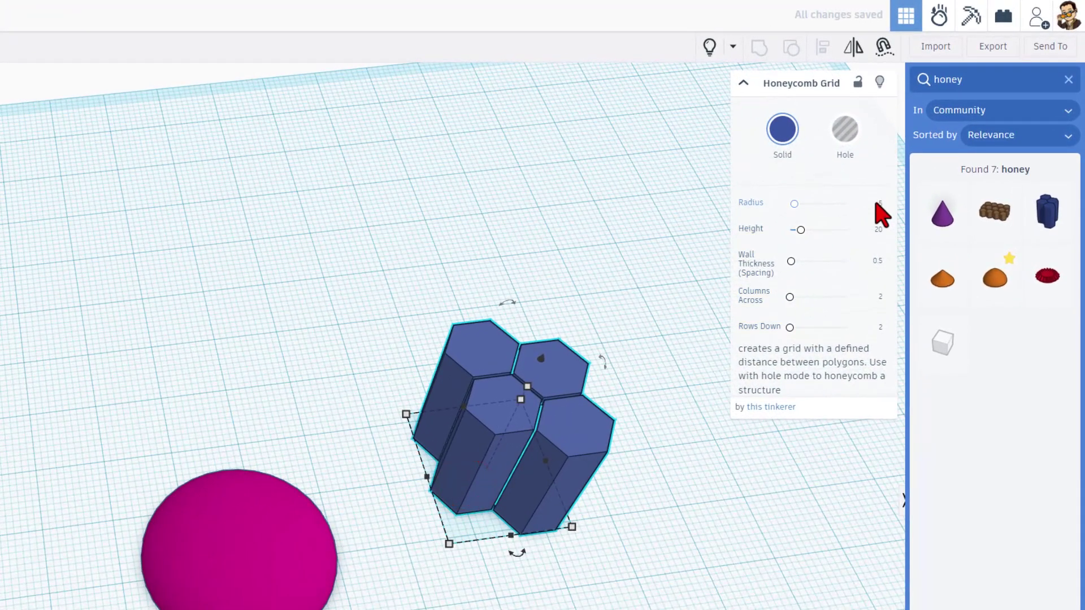
# Set the honeycomb to radius 4, height 20, wall 0.8, and 5 columns by 5 rows
pyautogui.click(877, 206)
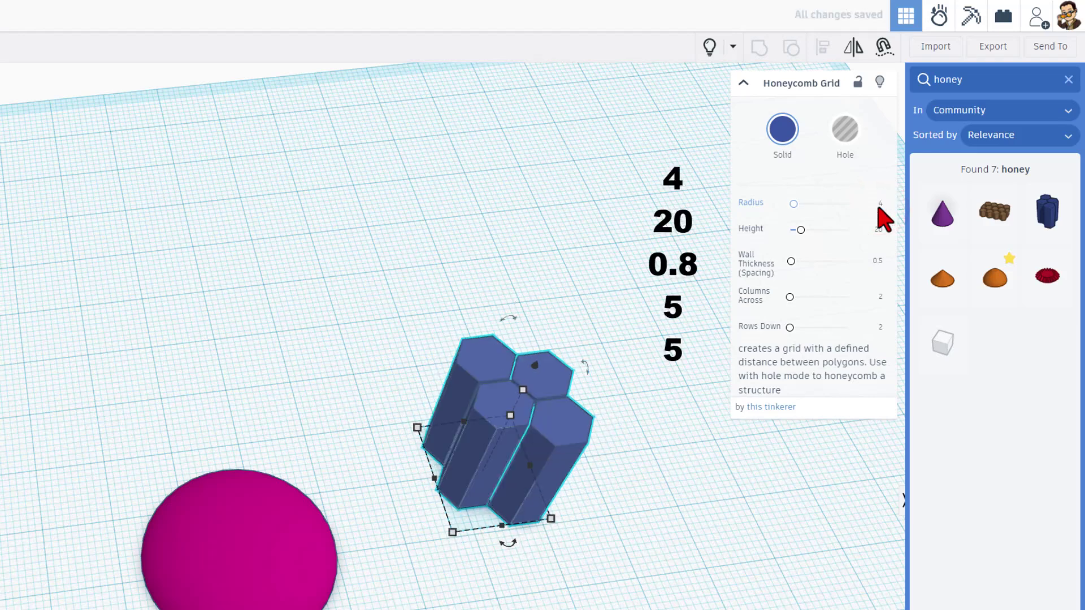
pyautogui.click(874, 261)
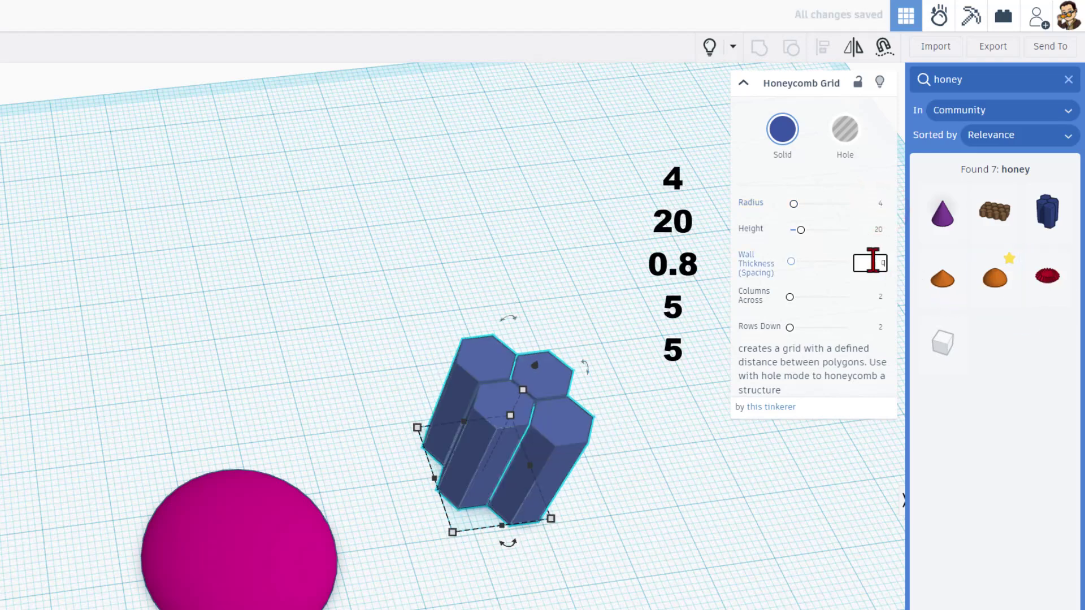
pyautogui.write('0.8')
pyautogui.press('Return')
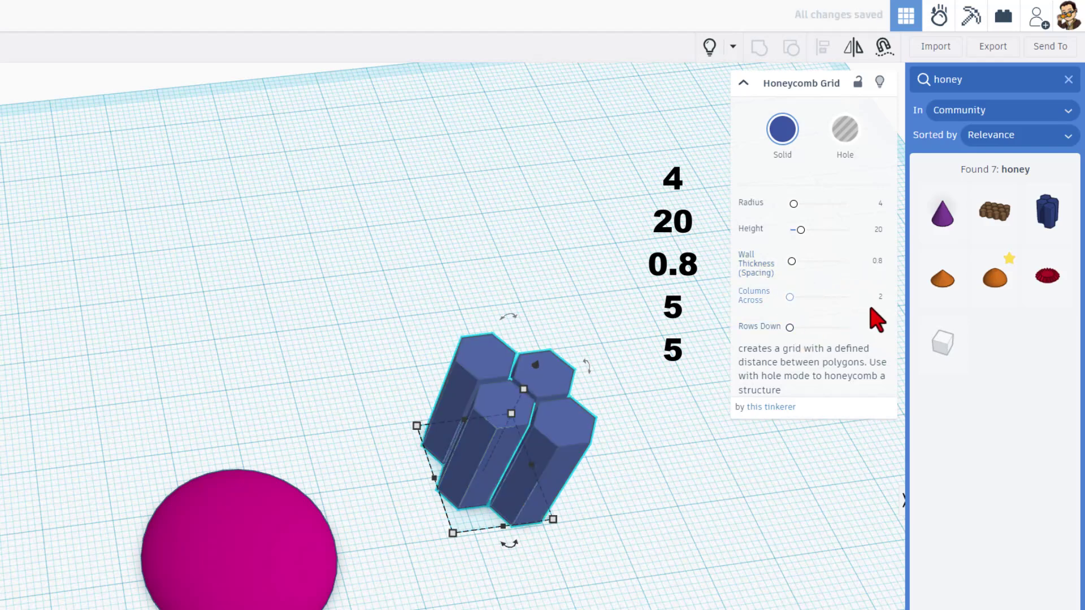
pyautogui.click(881, 297)
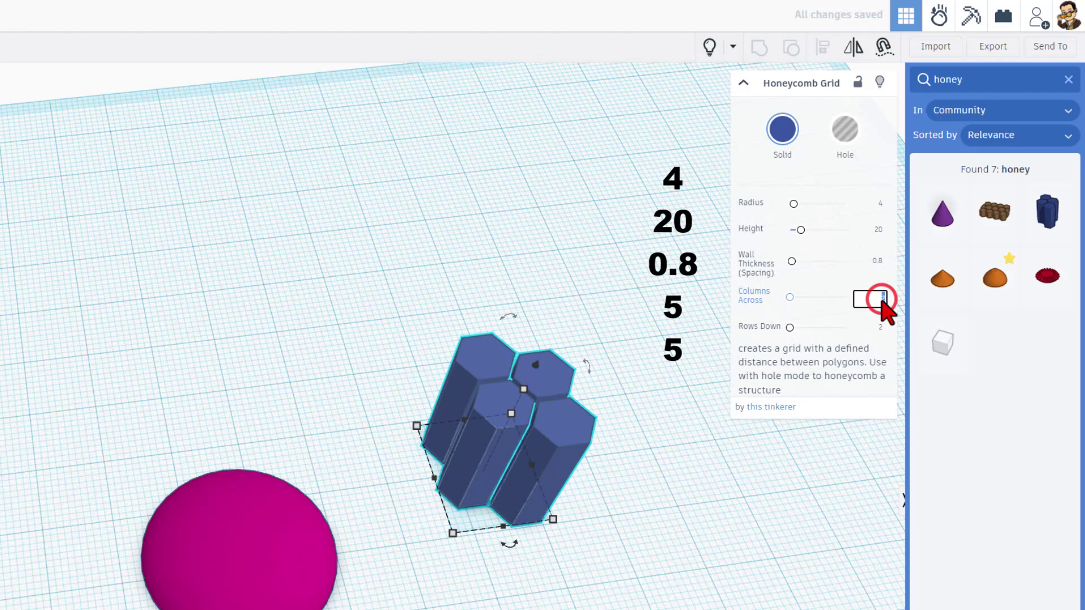
pyautogui.write('5')
pyautogui.press('Return')
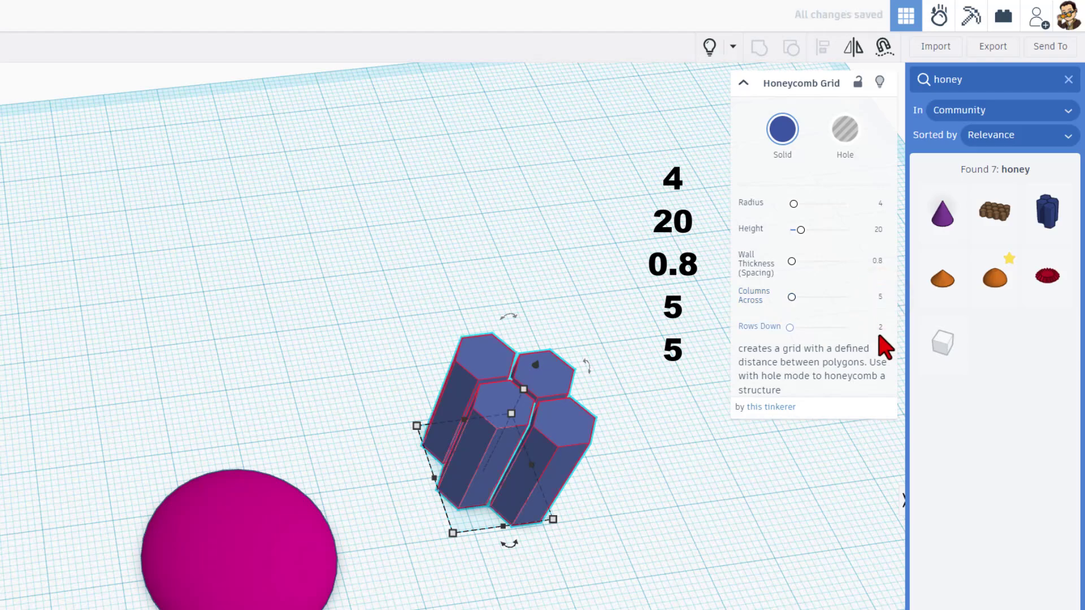
pyautogui.click(881, 328)
pyautogui.write('5')
pyautogui.press('Return')
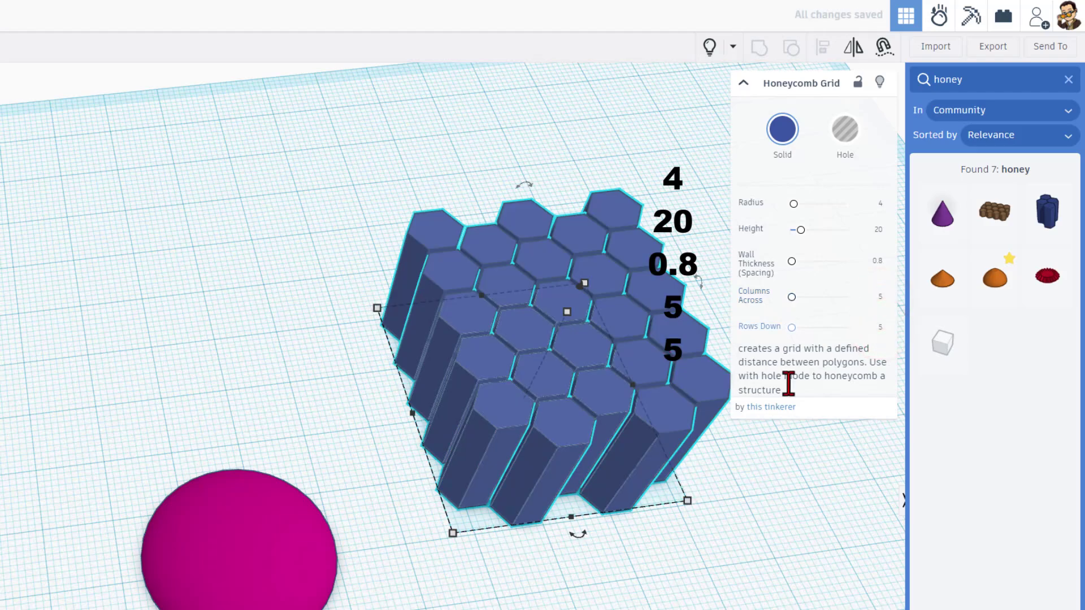
pyautogui.moveTo(669, 390); pyautogui.dragTo(653, 369, button='right')
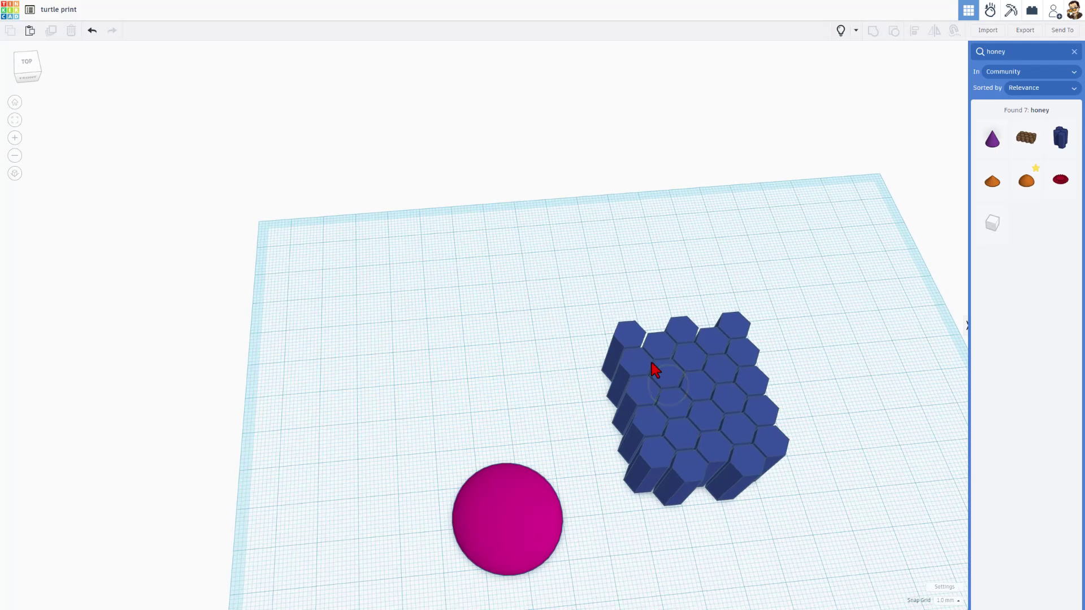
# Make the honeycomb a hole and move a new box onto it
pyautogui.click(1073, 52)
pyautogui.moveTo(1063, 117); pyautogui.dragTo(826, 375)
pyautogui.click(648, 391)
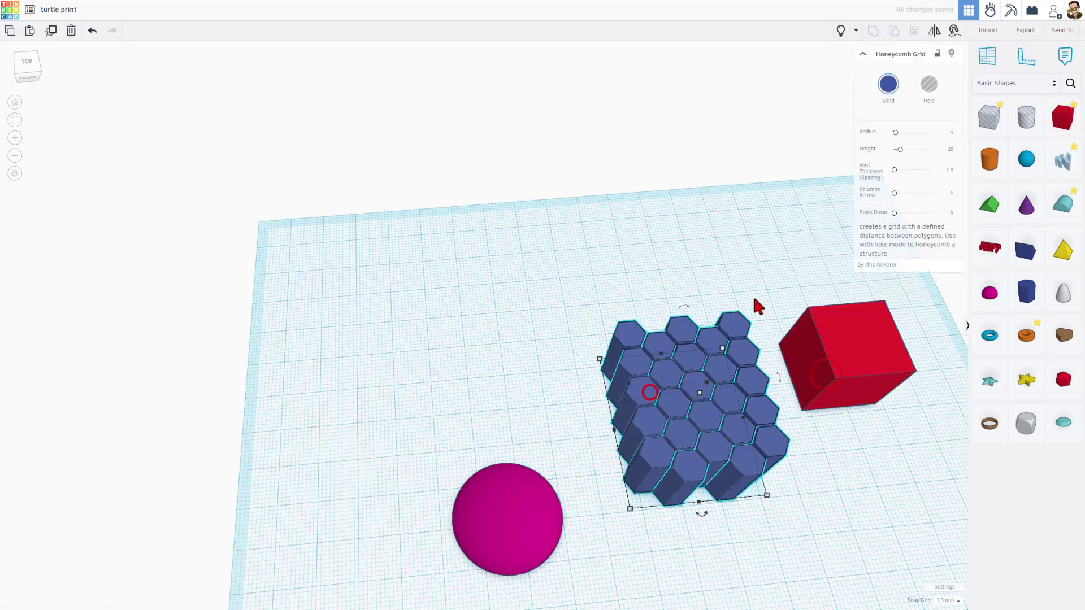
pyautogui.click(929, 85)
pyautogui.moveTo(851, 338); pyautogui.dragTo(679, 379)
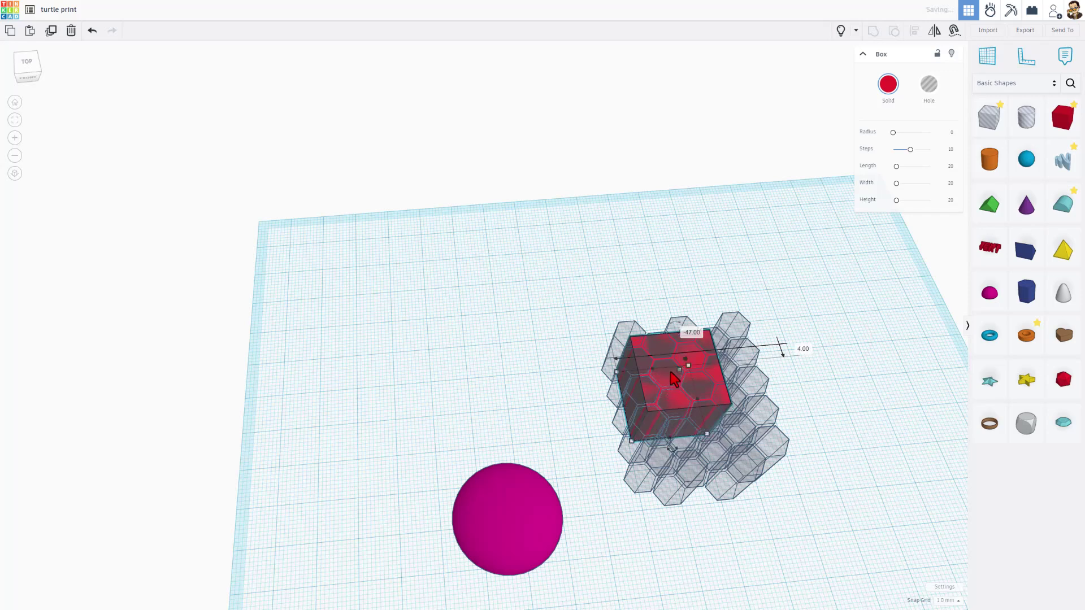
# Resize the box to 18 high, about 32 long, and widen it across the hexagon grid
pyautogui.moveTo(681, 380); pyautogui.dragTo(690, 338, button='right')
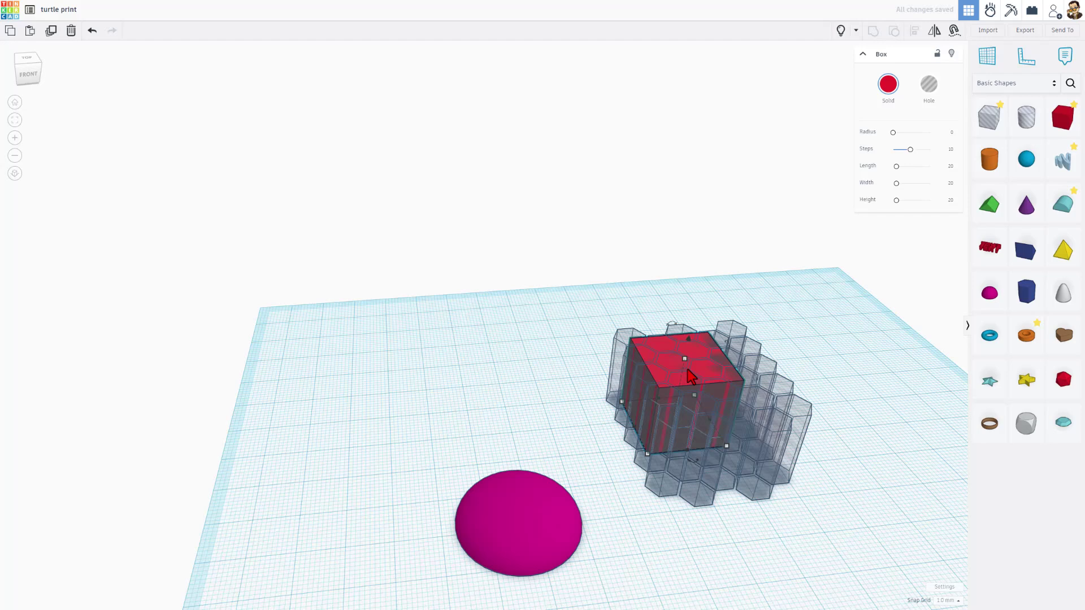
pyautogui.click(718, 392)
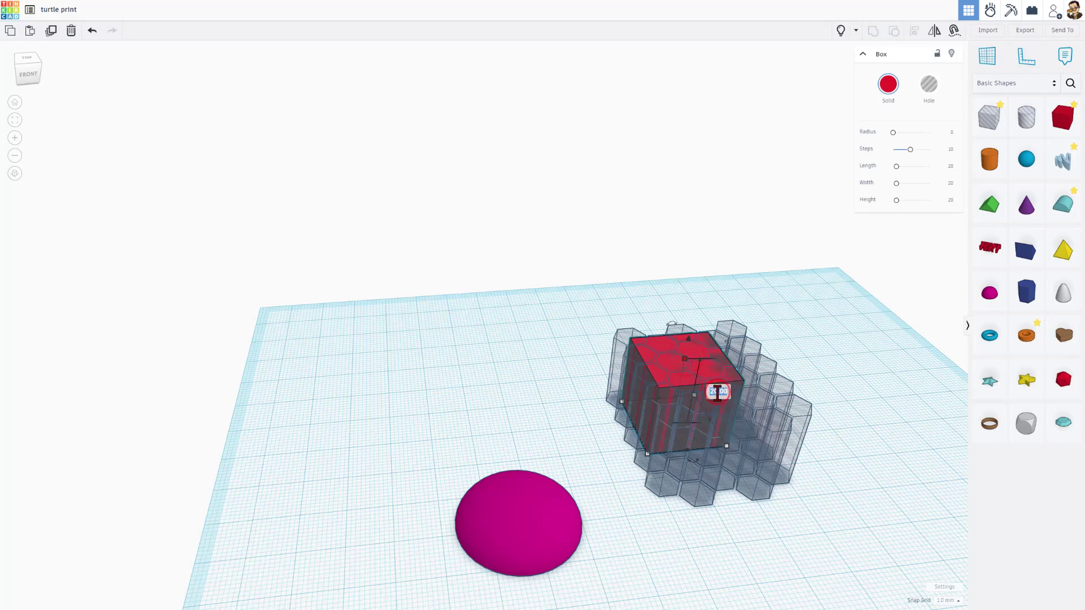
pyautogui.press('Return')
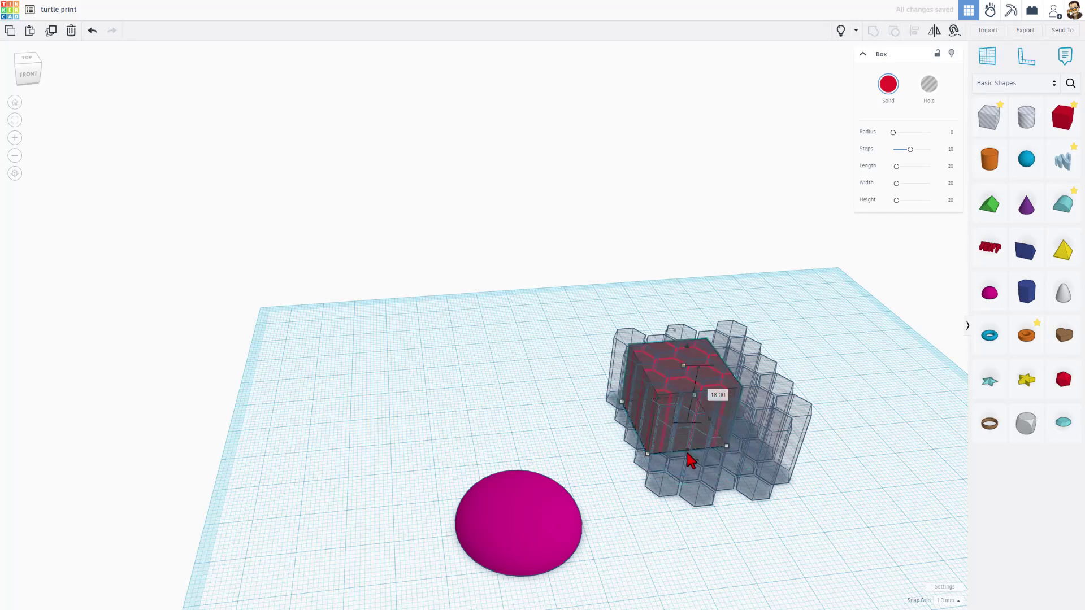
pyautogui.moveTo(687, 454); pyautogui.dragTo(708, 495)
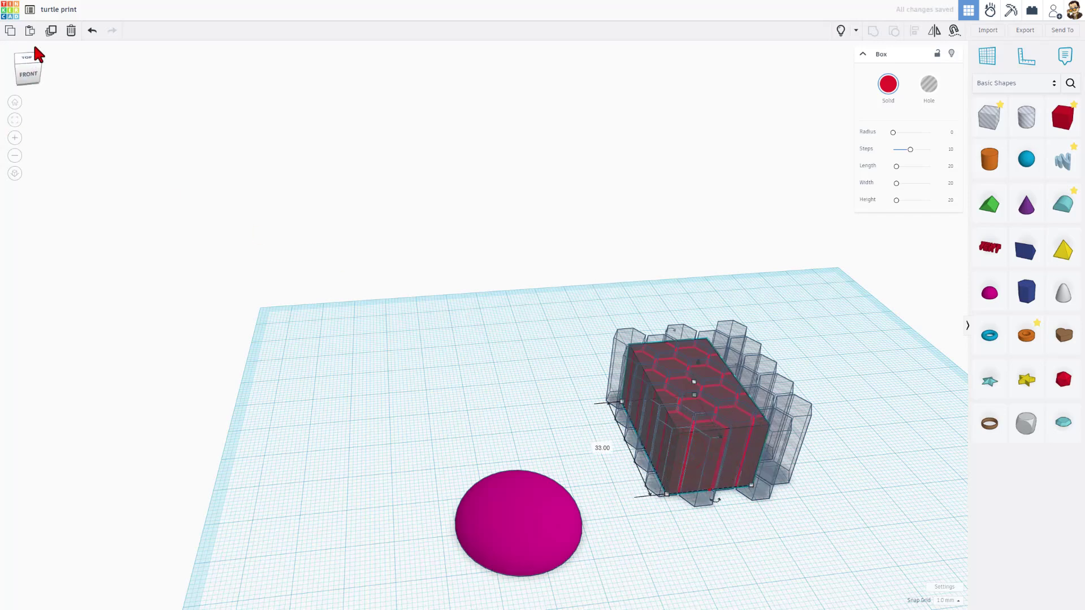
pyautogui.click(28, 57)
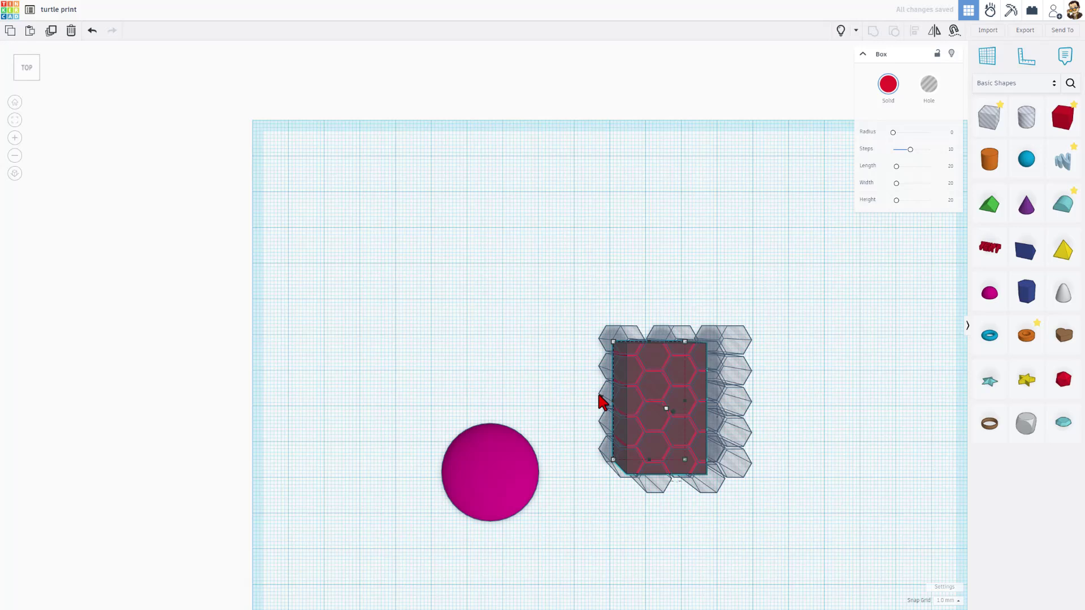
pyautogui.click(16, 174)
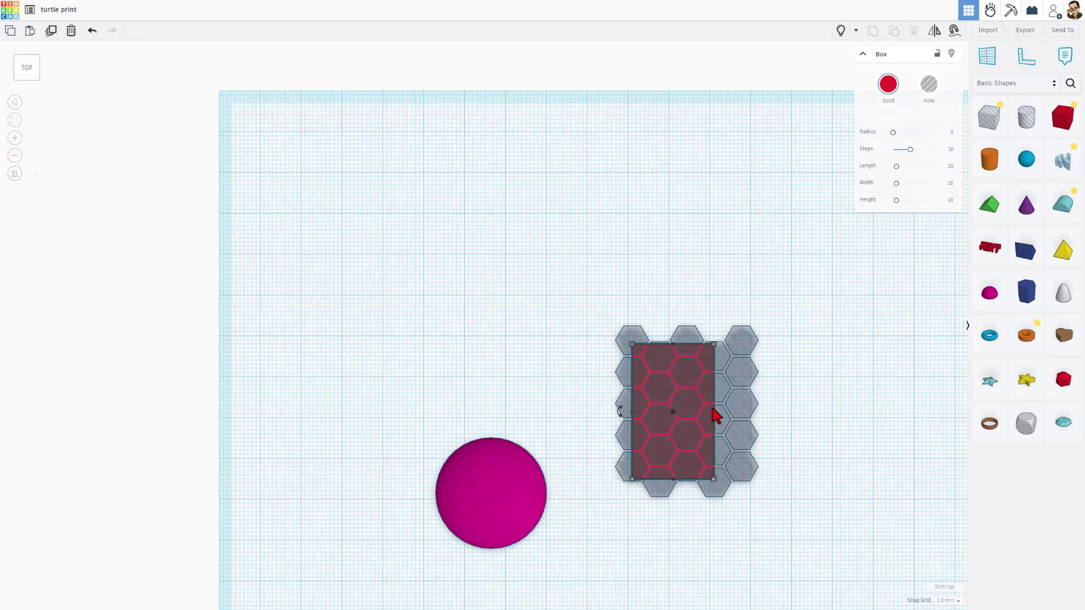
pyautogui.moveTo(713, 415); pyautogui.dragTo(739, 419)
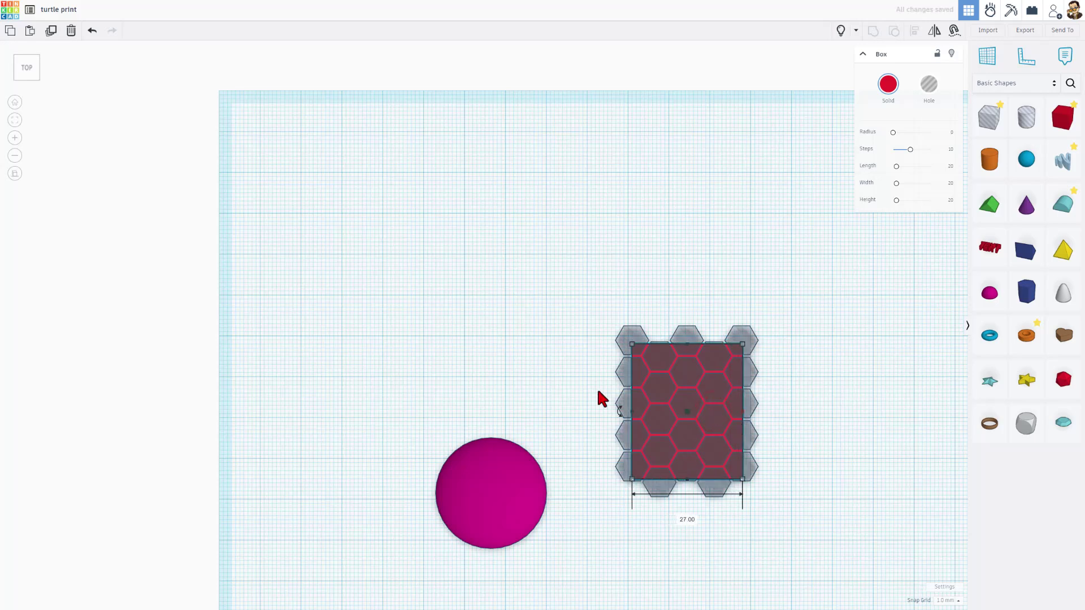
# Group the box and honeycomb hole into one block
pyautogui.click(770, 346)
pyautogui.moveTo(802, 324); pyautogui.dragTo(685, 412)
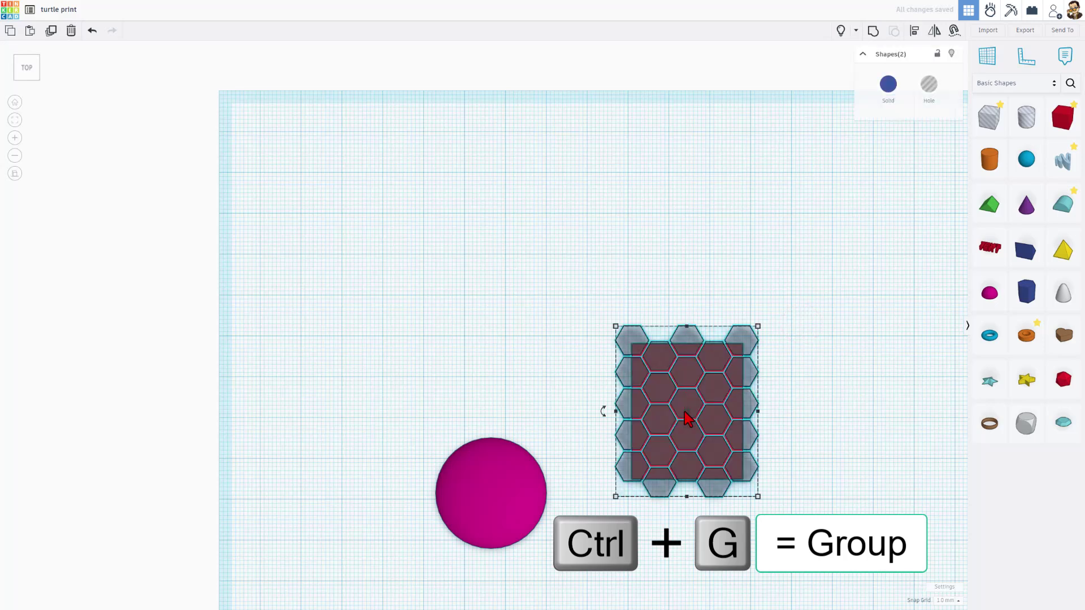
pyautogui.hotkey('ctrl', 'g')
pyautogui.moveTo(685, 416); pyautogui.dragTo(710, 312, button='right')
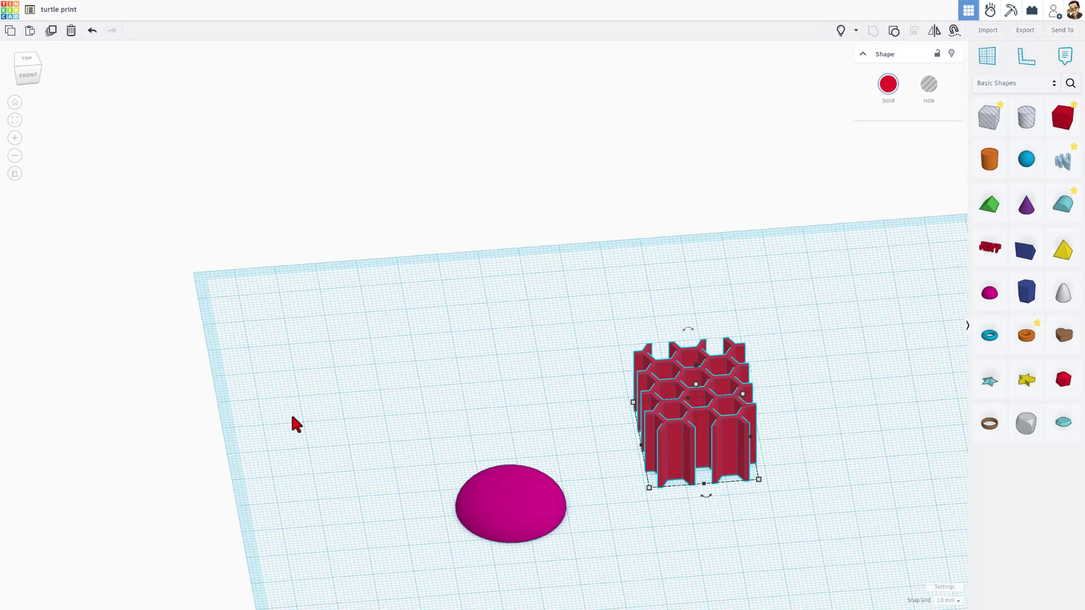
# Duplicate the pink half sphere, move the copy beside the honeycomb, and resize it to 26.2 × 26.2 mm
pyautogui.click(15, 174)
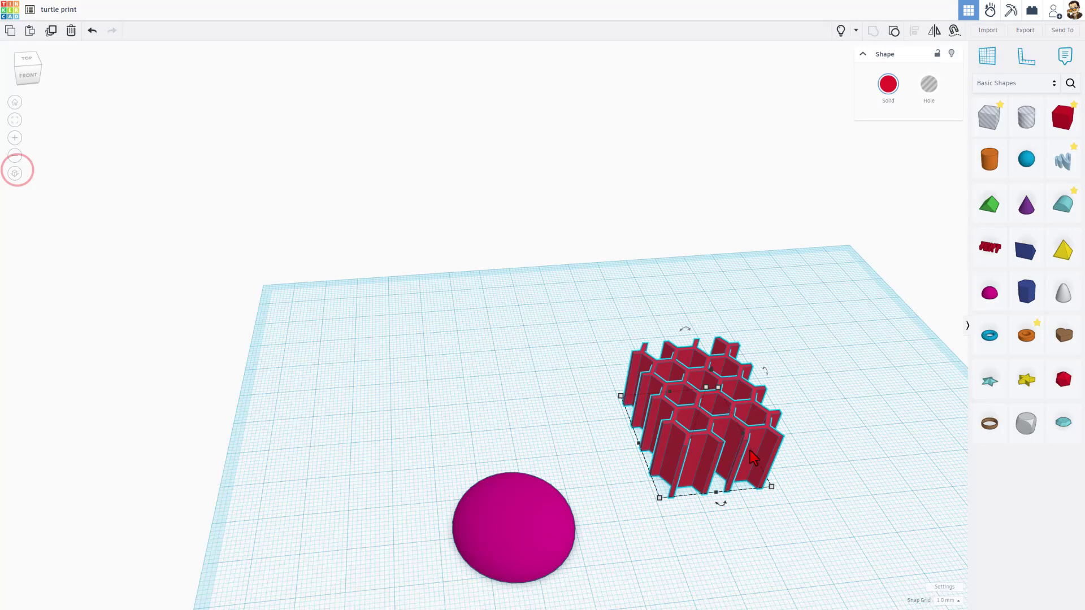
pyautogui.moveTo(751, 450); pyautogui.dragTo(676, 491, button='right')
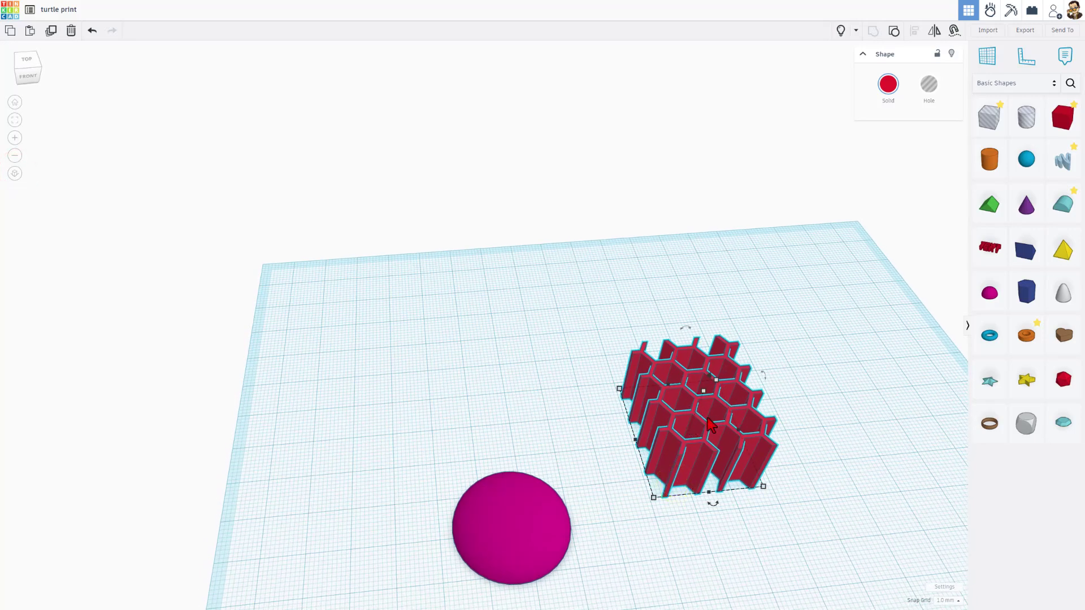
pyautogui.click(542, 516)
pyautogui.hotkey('ctrl', 'd')
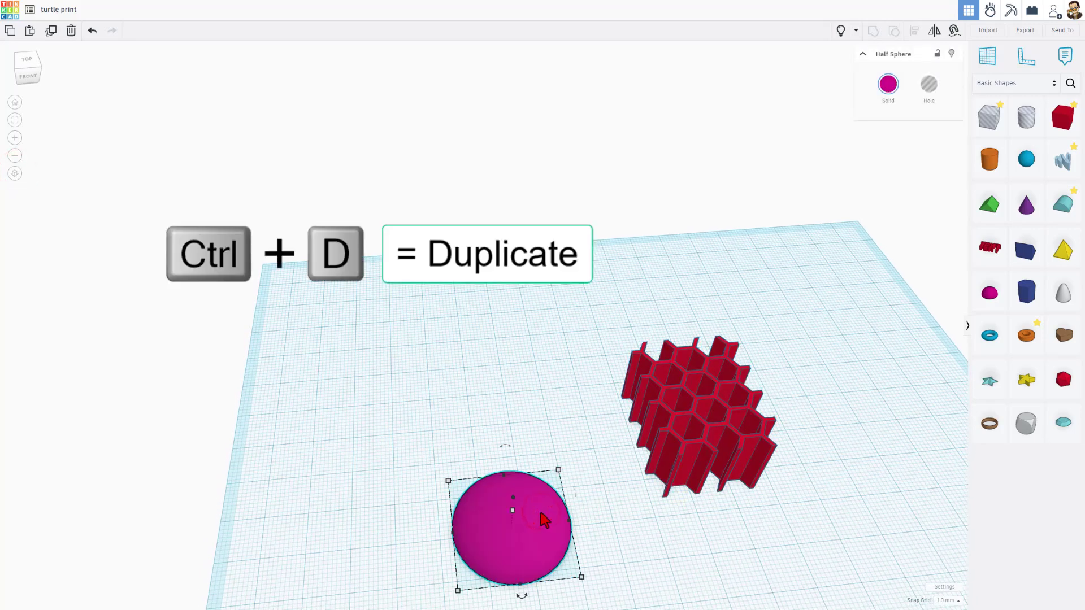
pyautogui.moveTo(541, 515); pyautogui.dragTo(582, 452)
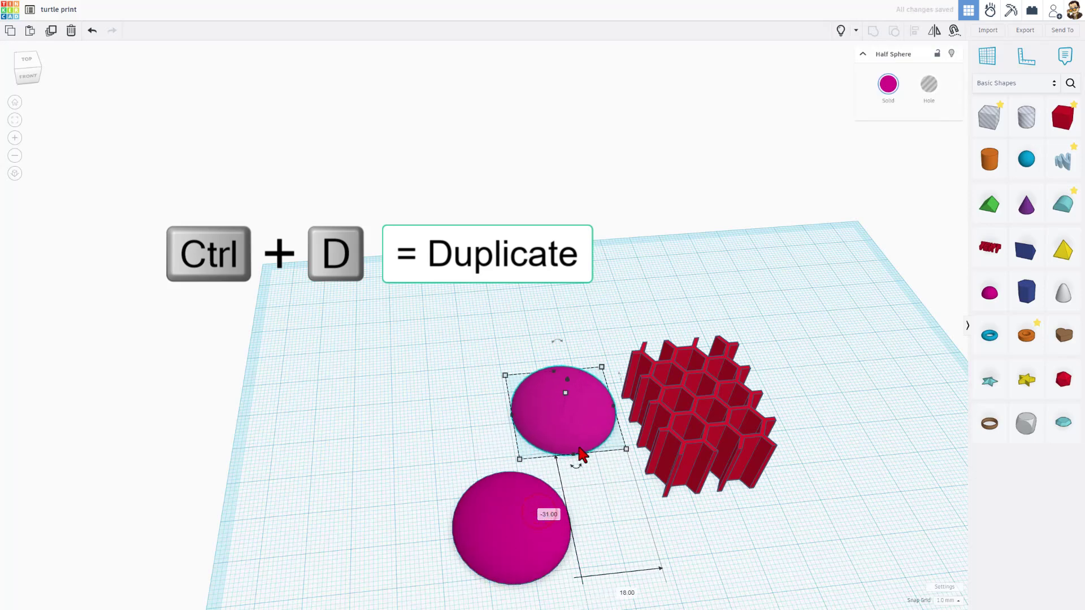
pyautogui.click(626, 449)
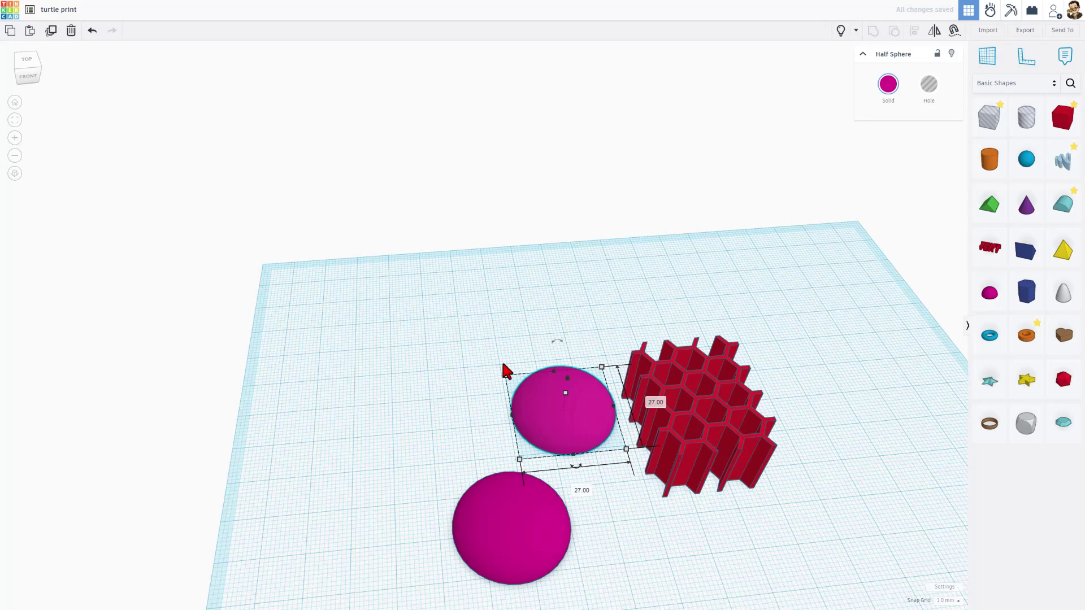
pyautogui.moveTo(505, 374); pyautogui.dragTo(474, 357)
pyautogui.click(436, 411)
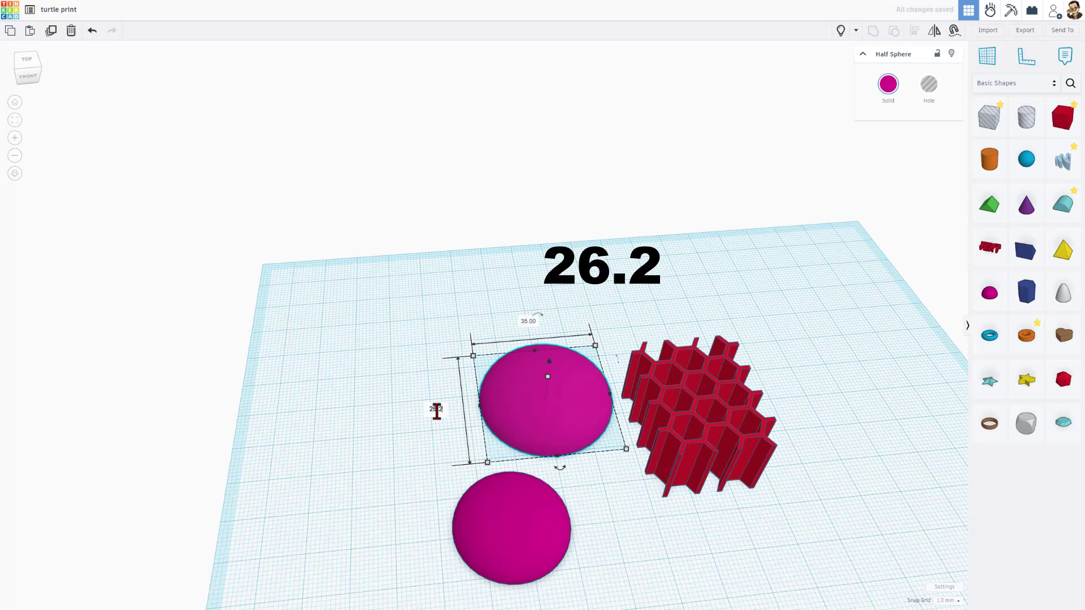
pyautogui.press('Return')
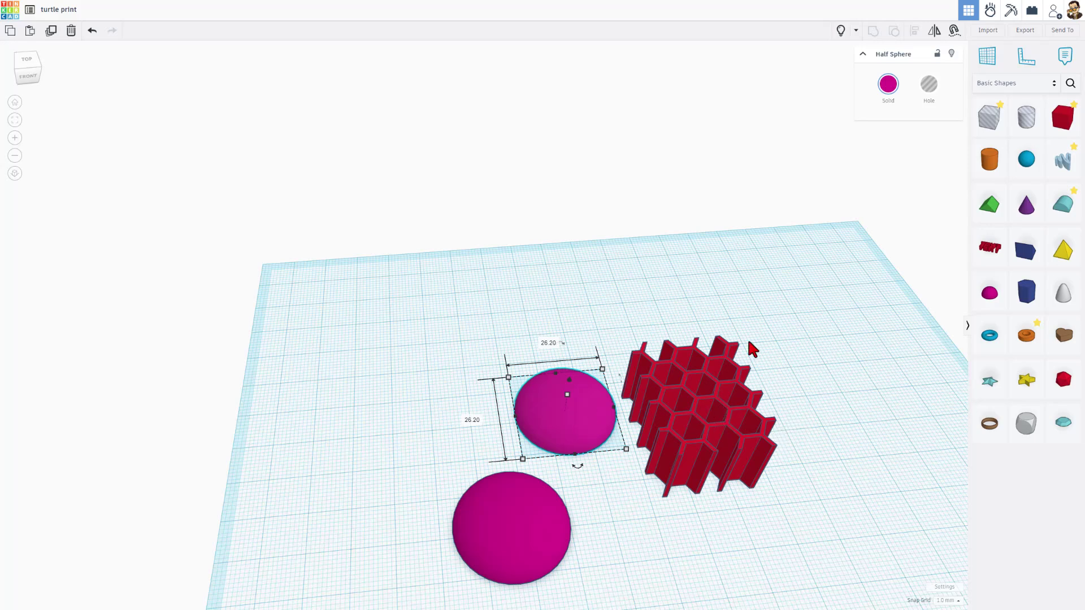
# Make the copied half sphere a hole, centre it on the honeycomb block, and group them
pyautogui.click(928, 84)
pyautogui.moveTo(579, 319); pyautogui.dragTo(666, 432)
pyautogui.press('l')
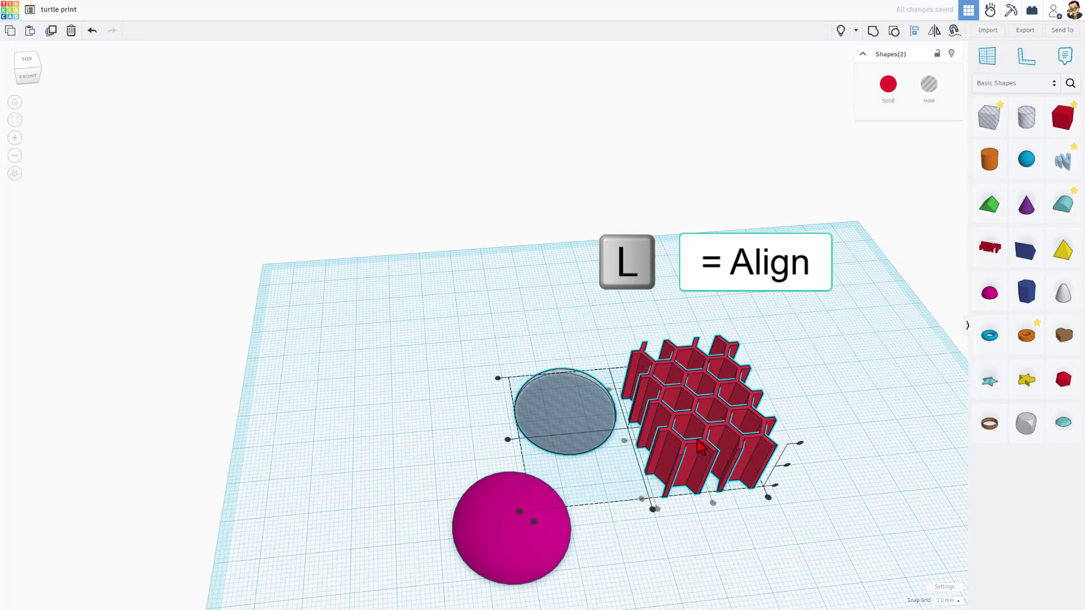
pyautogui.click(713, 452)
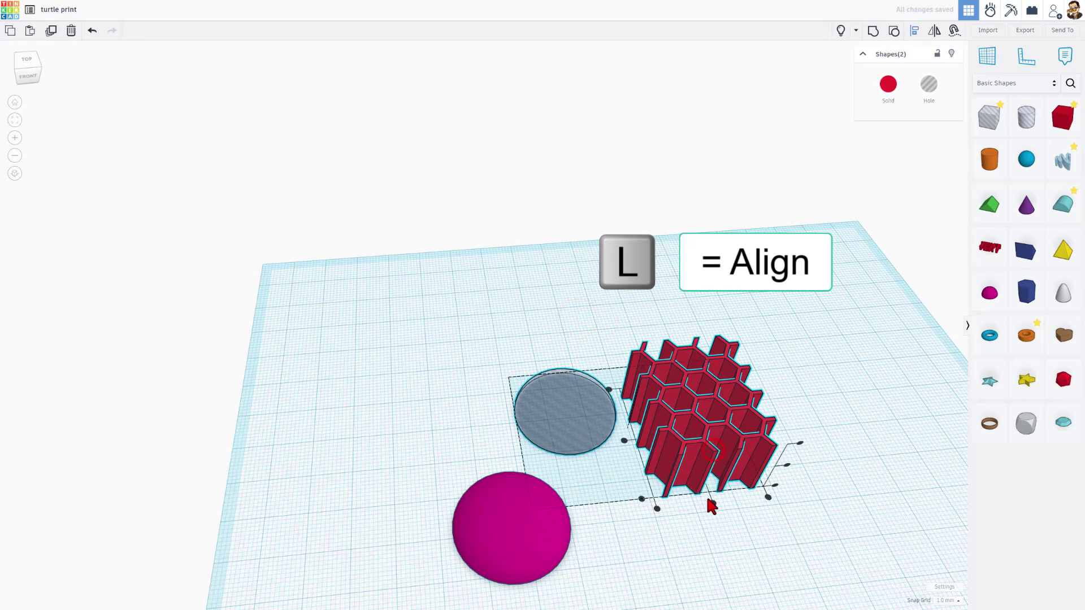
pyautogui.click(713, 503)
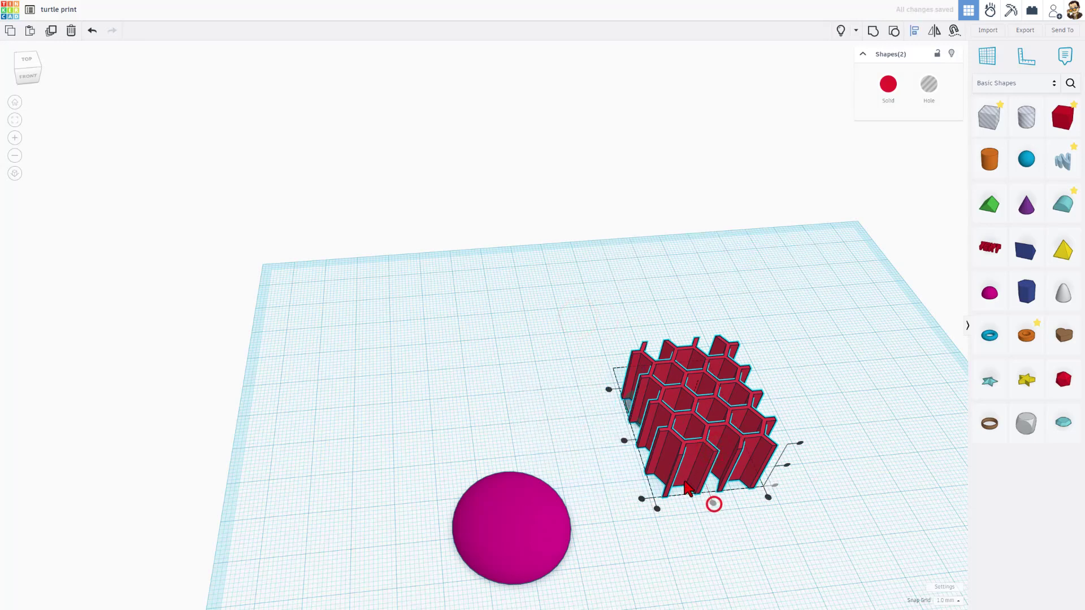
pyautogui.click(624, 440)
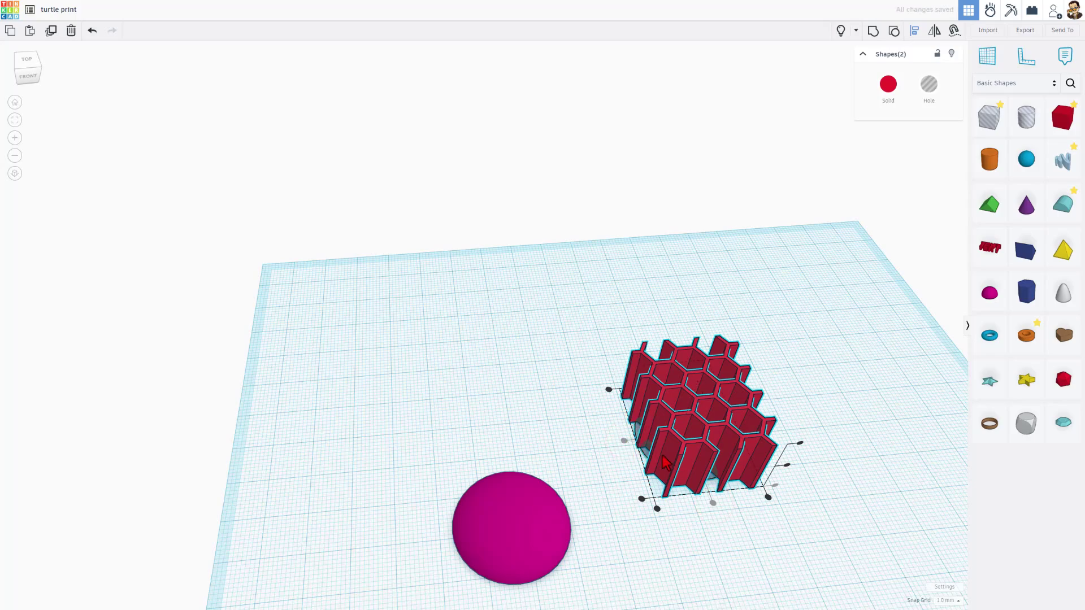
pyautogui.moveTo(666, 463); pyautogui.dragTo(459, 396, button='right')
pyautogui.hotkey('ctrl', 'g')
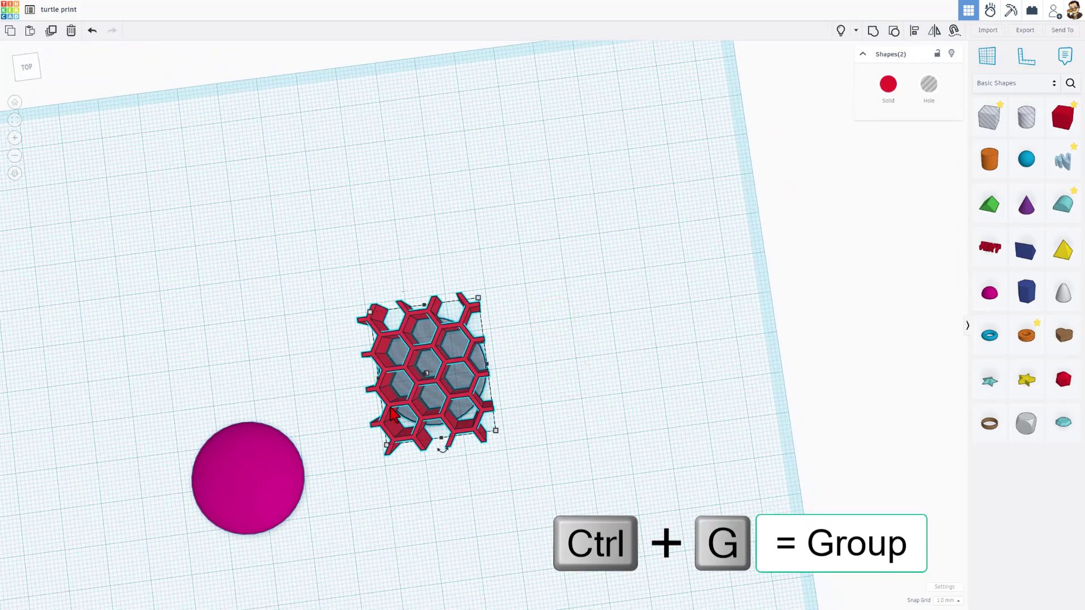
pyautogui.moveTo(418, 441); pyautogui.dragTo(425, 324, button='right')
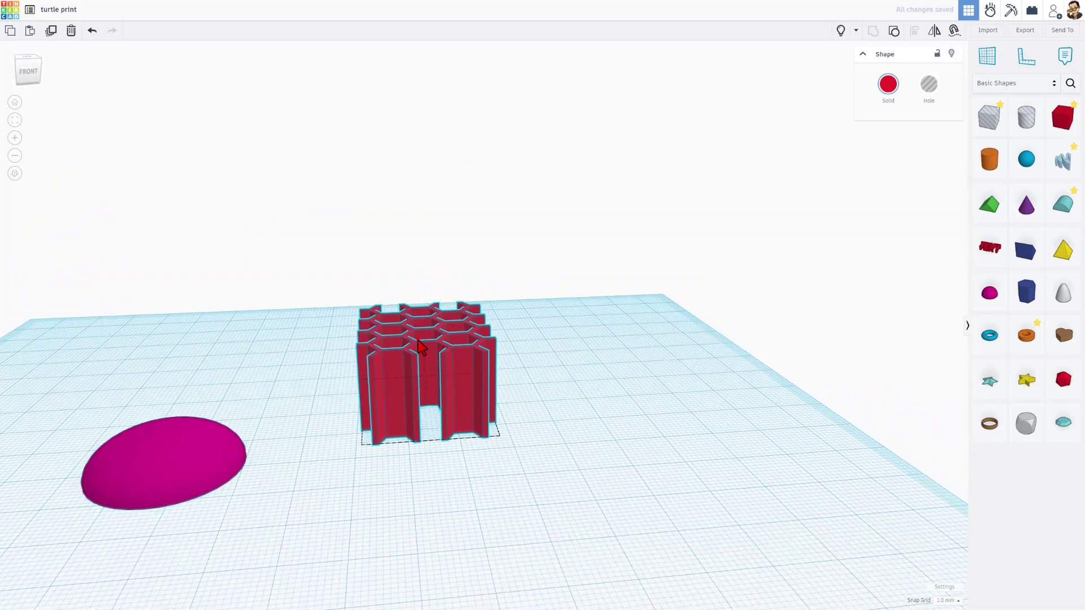
# Make the honeycomb block a hole, centre it on the original dome, and group them
pyautogui.click(933, 83)
pyautogui.click(520, 370)
pyautogui.moveTo(523, 371); pyautogui.dragTo(516, 416, button='right')
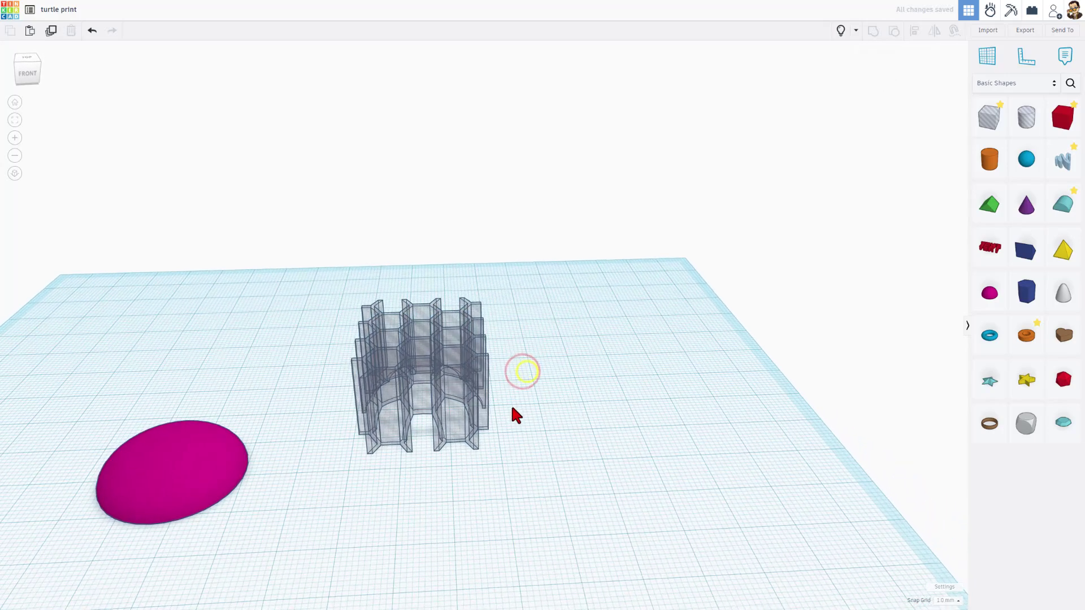
pyautogui.moveTo(404, 378); pyautogui.dragTo(525, 160, button='right')
pyautogui.moveTo(525, 160); pyautogui.dragTo(249, 491)
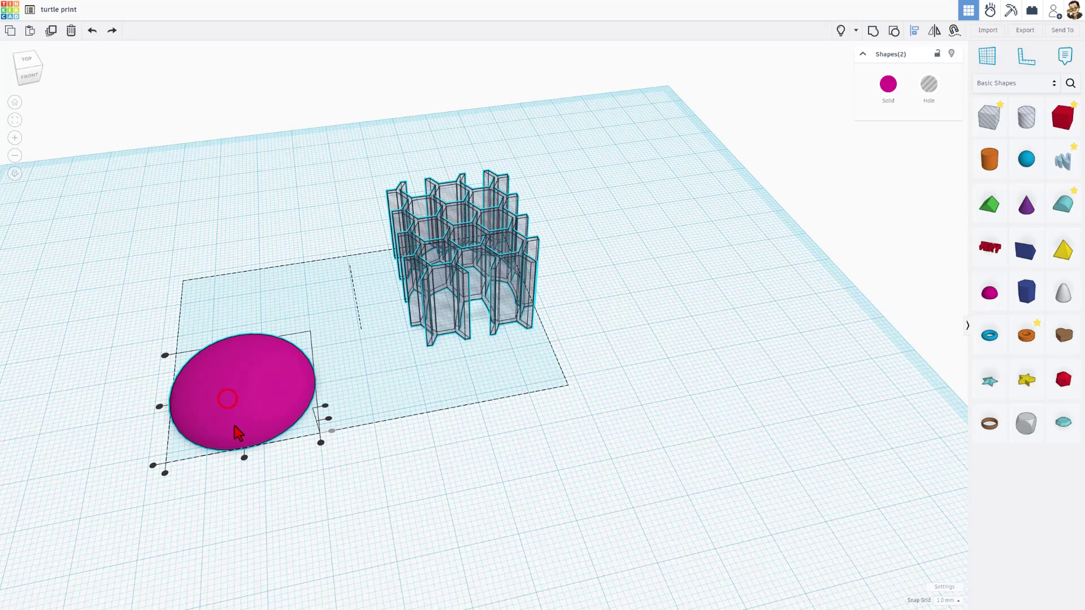
pyautogui.click(244, 457)
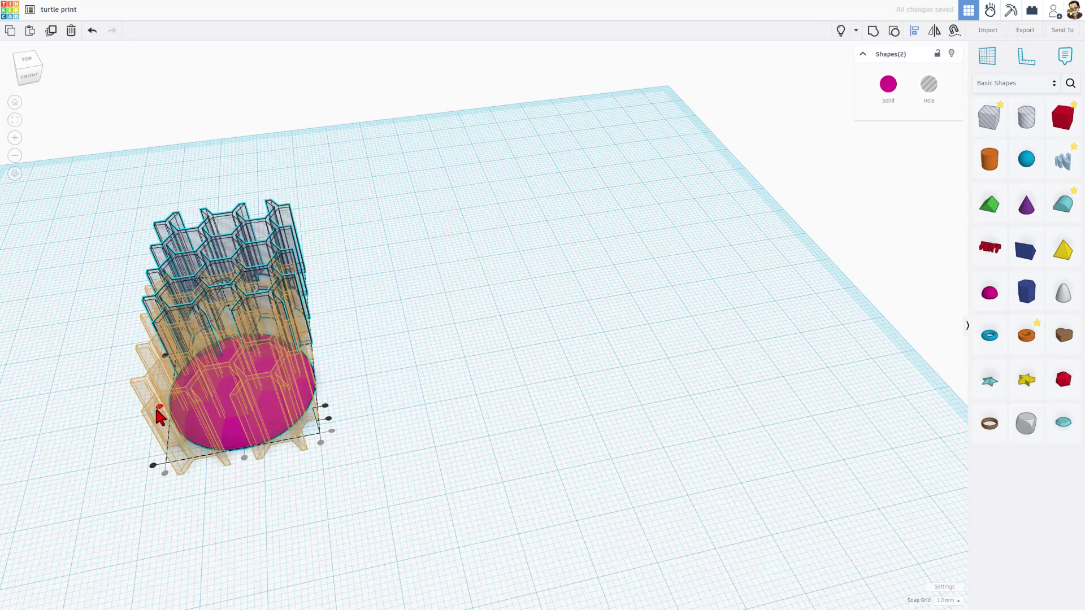
pyautogui.click(15, 71)
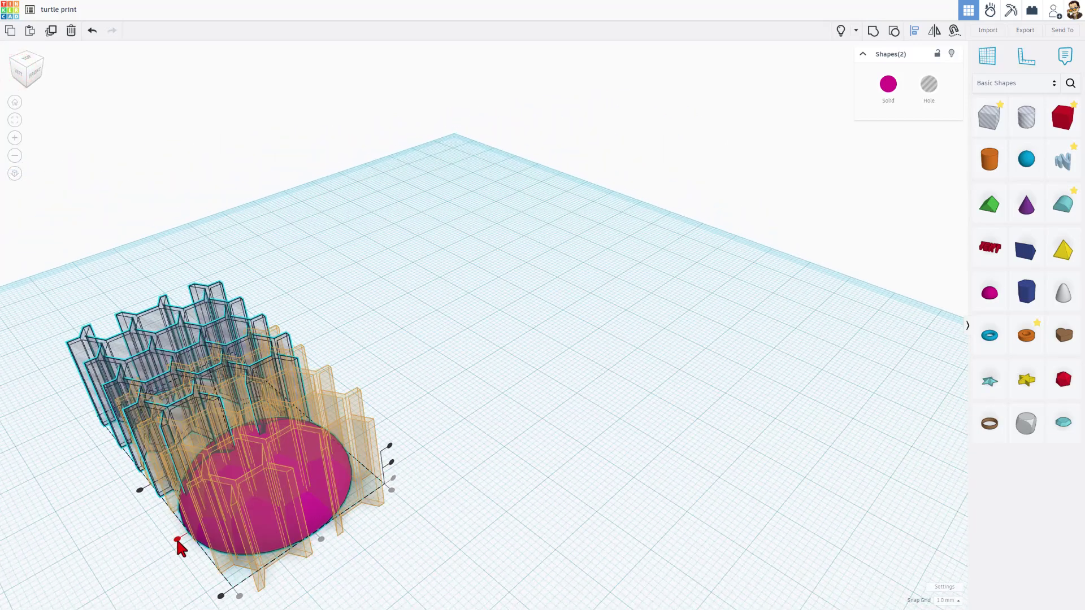
pyautogui.click(176, 539)
pyautogui.hotkey('ctrl', 'g')
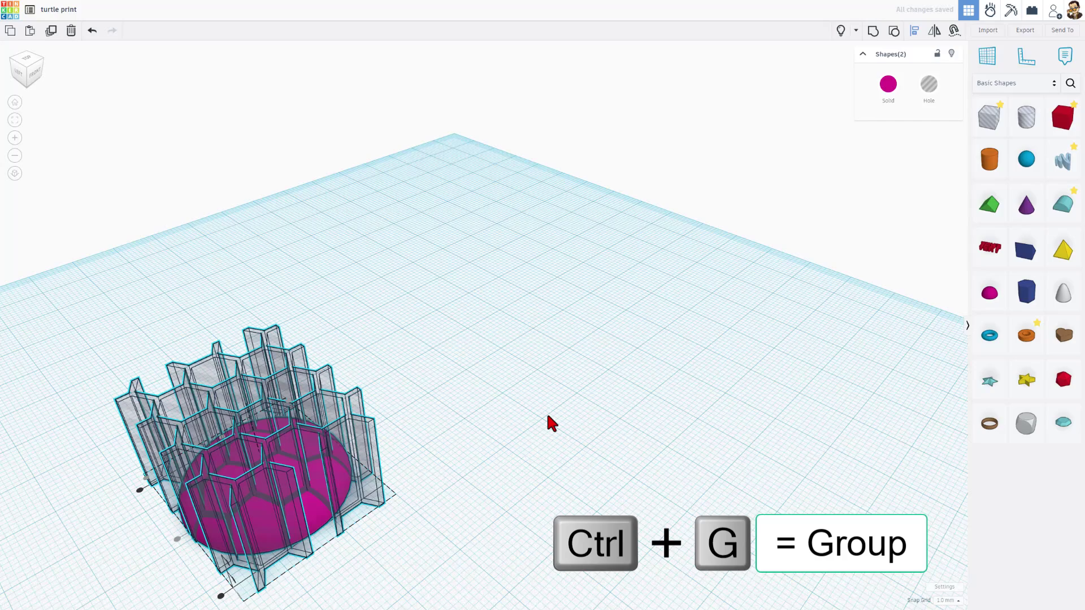
pyautogui.moveTo(398, 452); pyautogui.dragTo(252, 492, button='right')
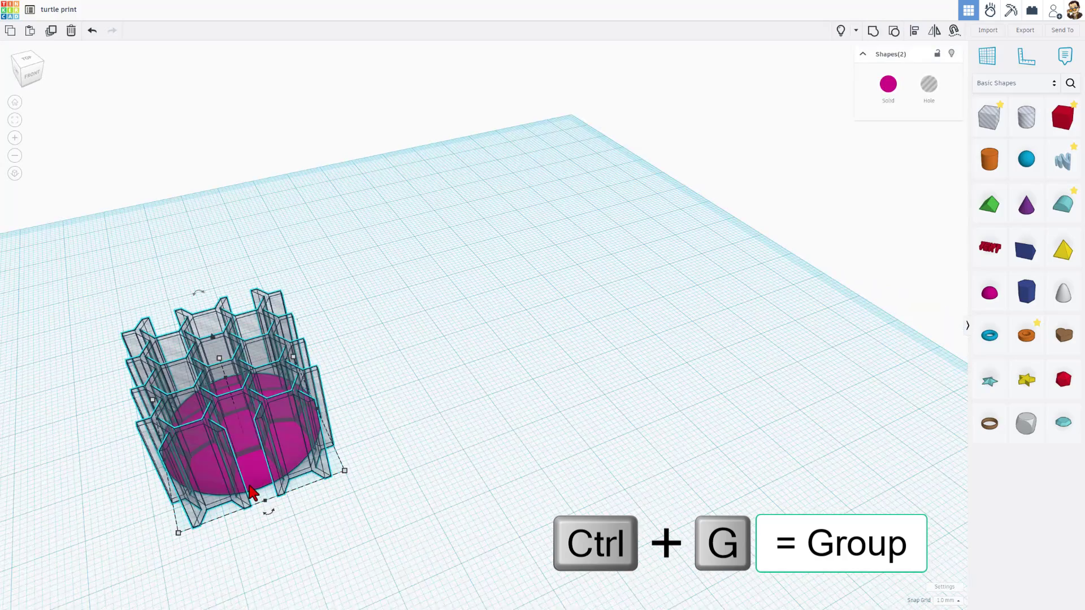
pyautogui.moveTo(283, 459); pyautogui.dragTo(226, 530, button='right')
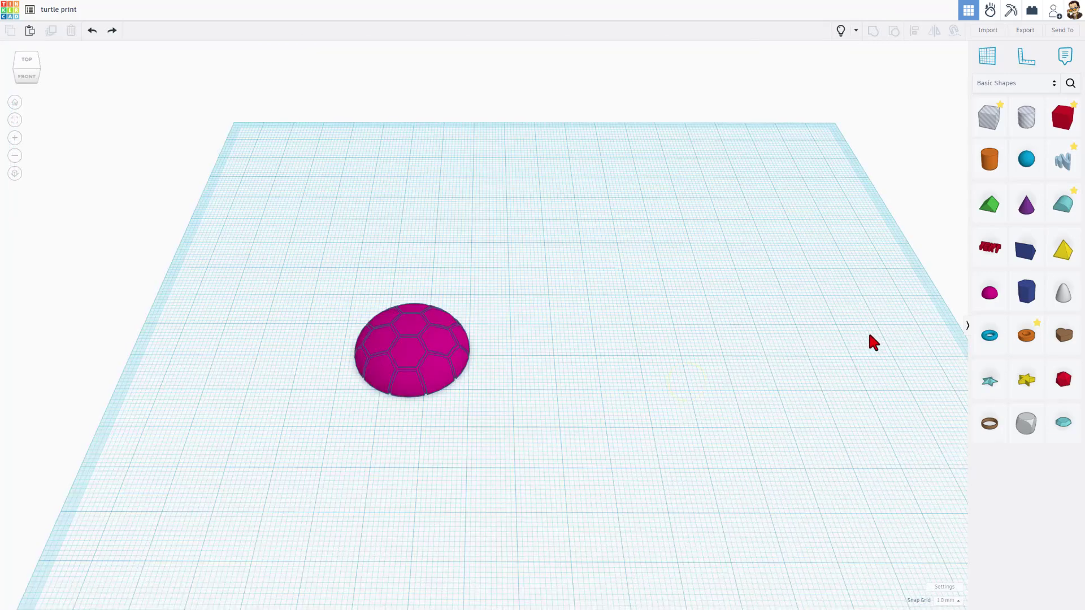
# Add a new half sphere scaled evenly to 7.5 mm across
pyautogui.moveTo(983, 299); pyautogui.dragTo(536, 346)
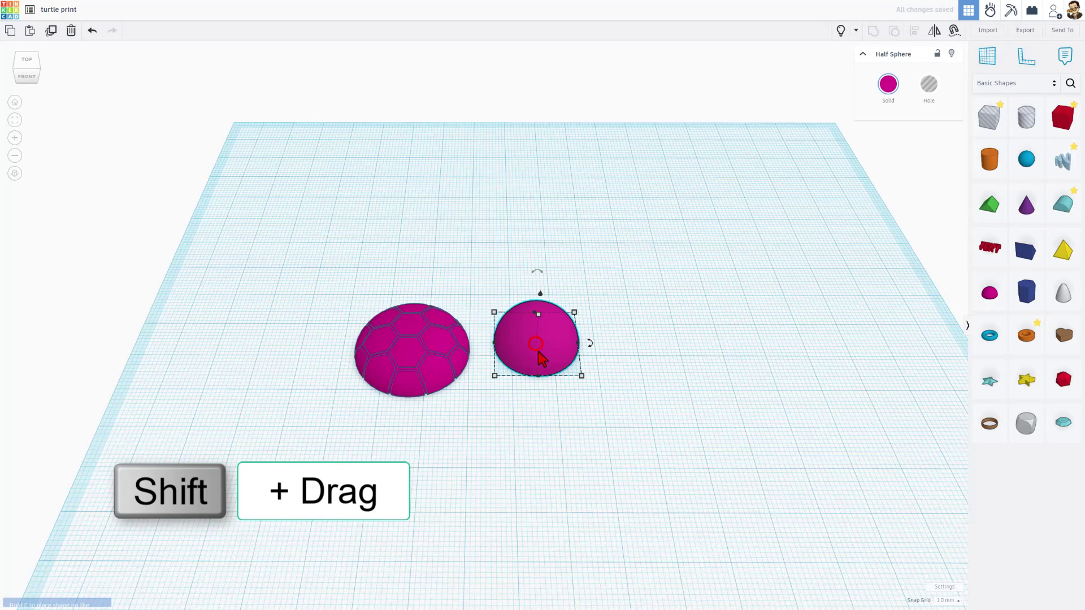
pyautogui.keyDown('shift'); pyautogui.moveTo(581, 376); pyautogui.dragTo(647, 424); pyautogui.keyUp('shift')
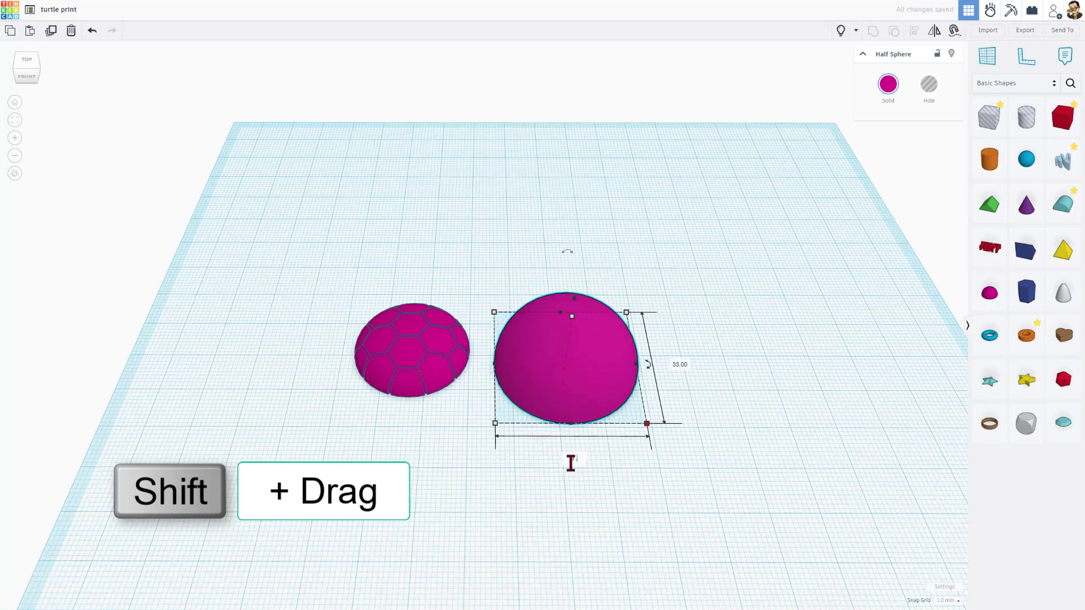
pyautogui.write('7.5')
pyautogui.press('Return')
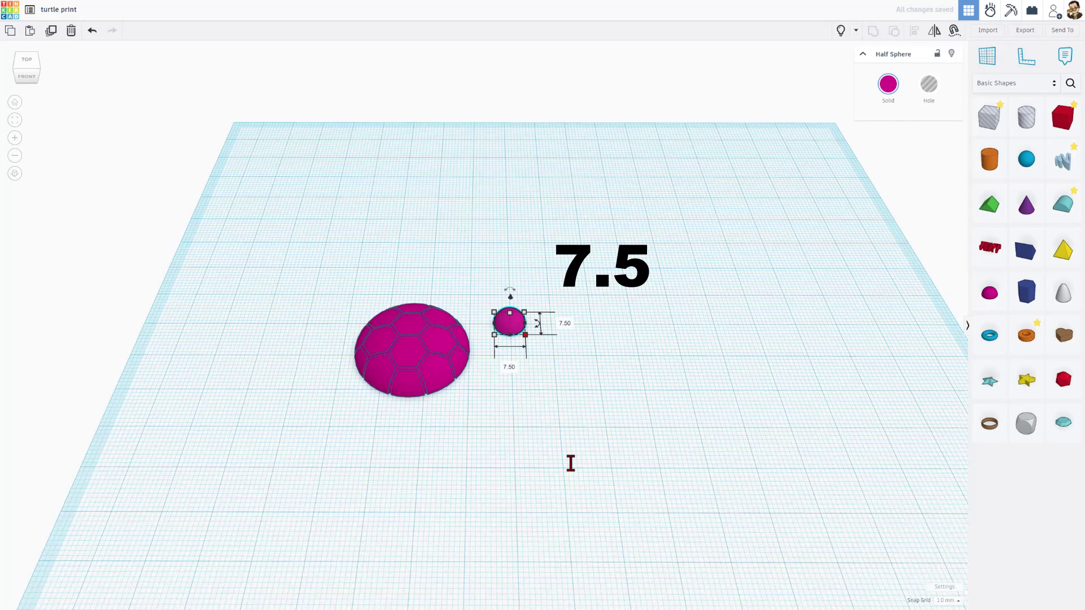
pyautogui.click(495, 391)
# Place the small half sphere 3.00 mm from the shell's front
pyautogui.moveTo(514, 329); pyautogui.dragTo(464, 382)
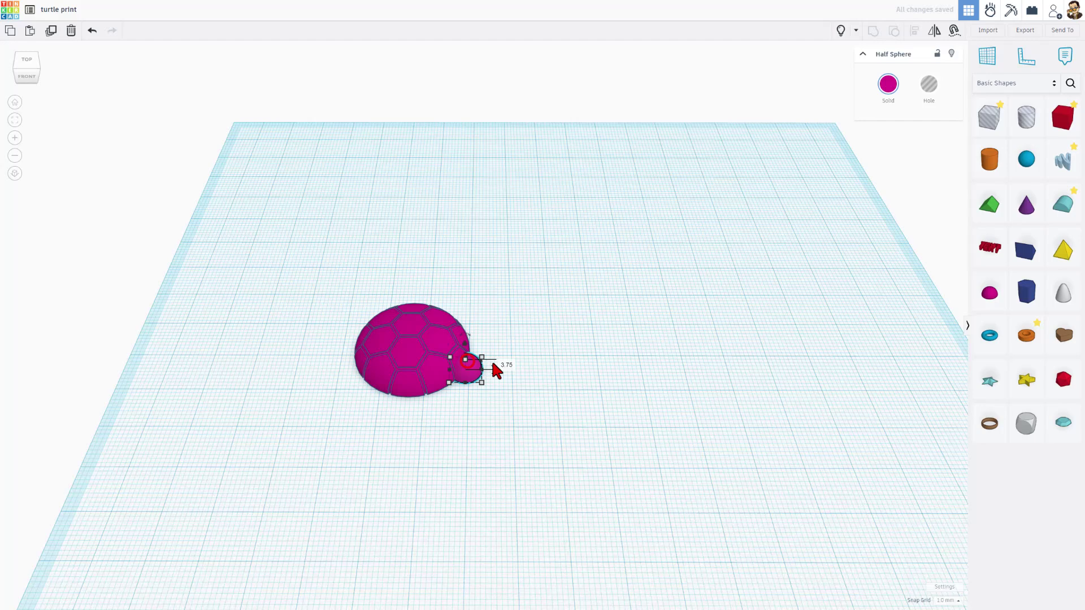
pyautogui.click(507, 365)
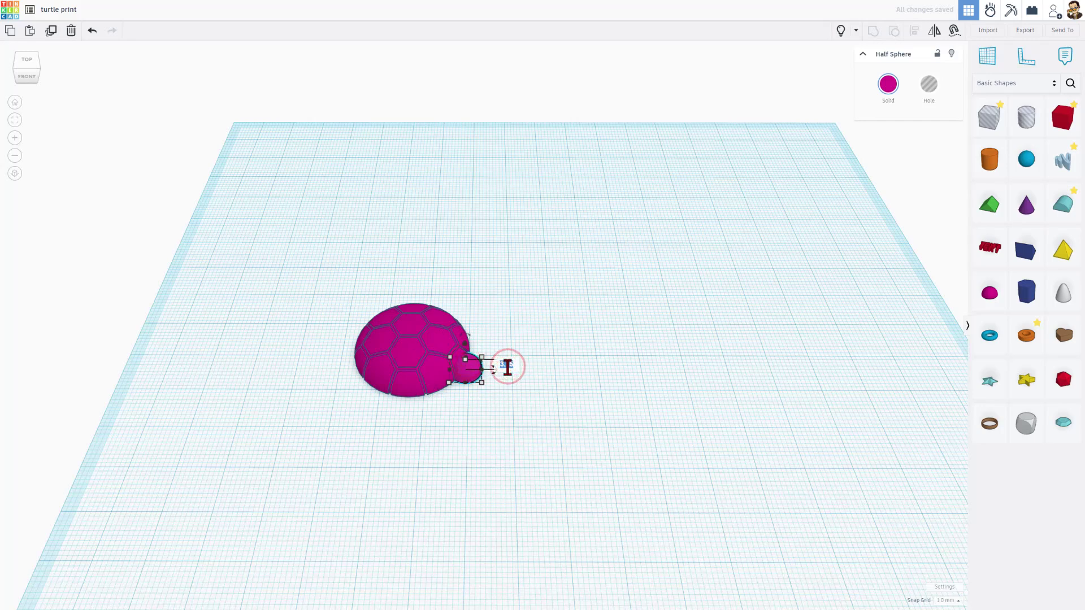
pyautogui.write('3.00')
pyautogui.click(526, 362)
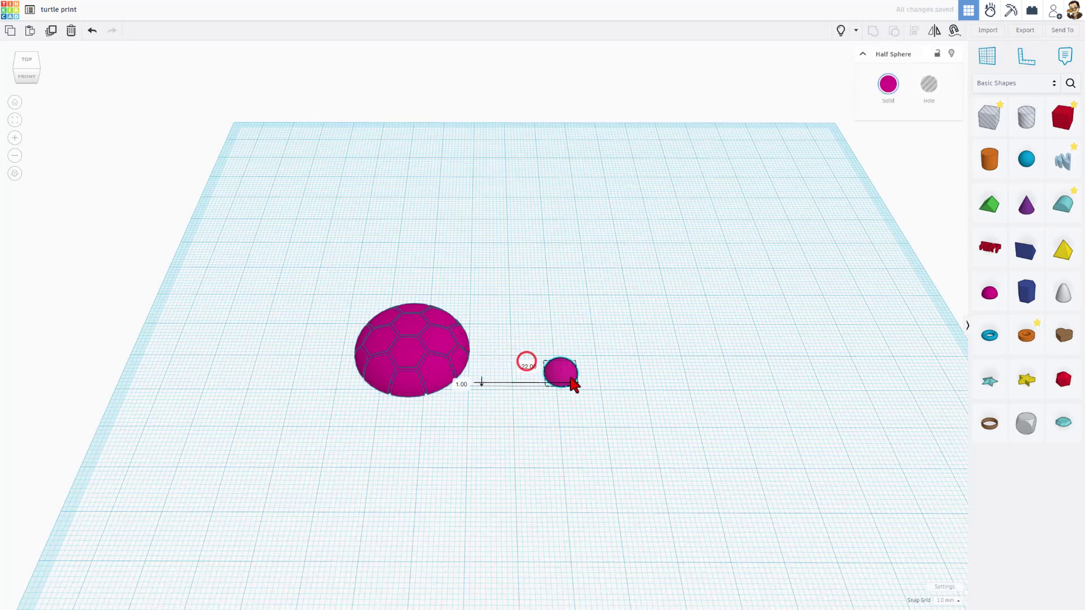
pyautogui.click(670, 379)
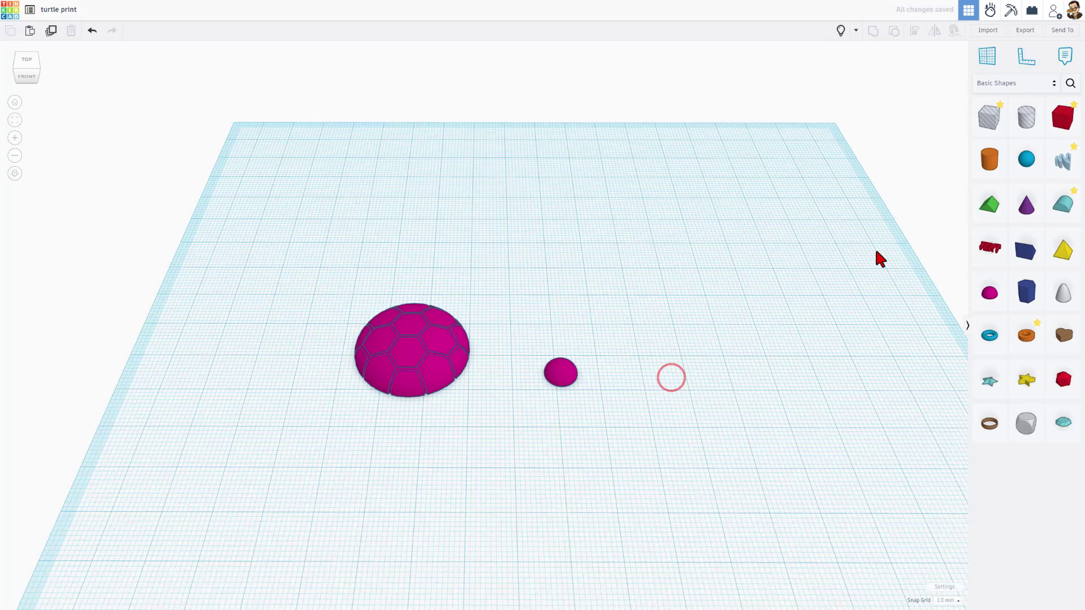
# Find the community Grid of square columns and place it on the workplane
pyautogui.click(1069, 84)
pyautogui.click(1021, 52)
pyautogui.write('grid')
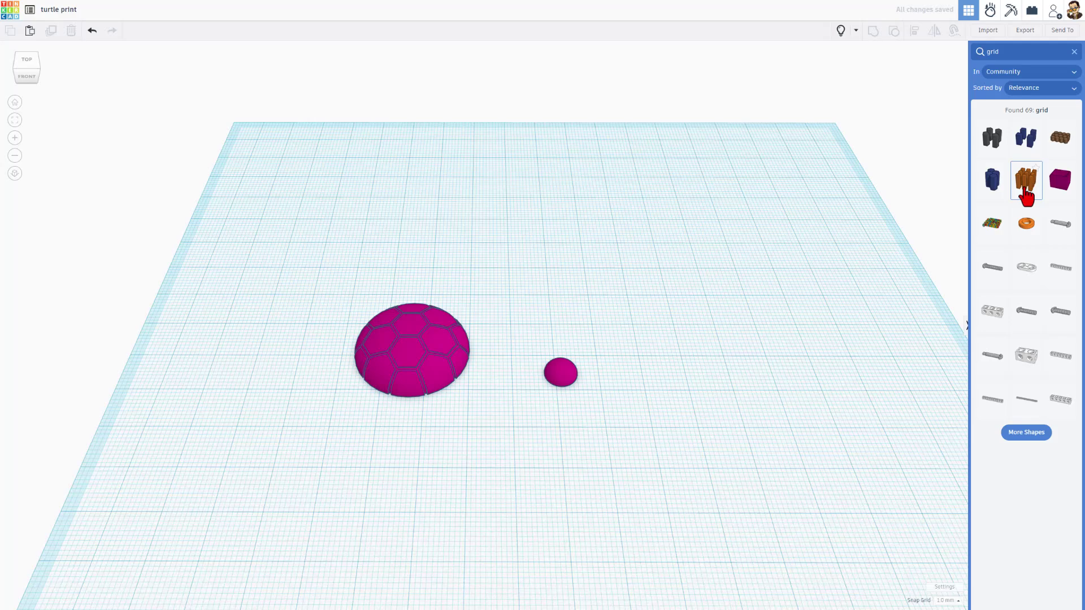
pyautogui.moveTo(1026, 179); pyautogui.dragTo(592, 355)
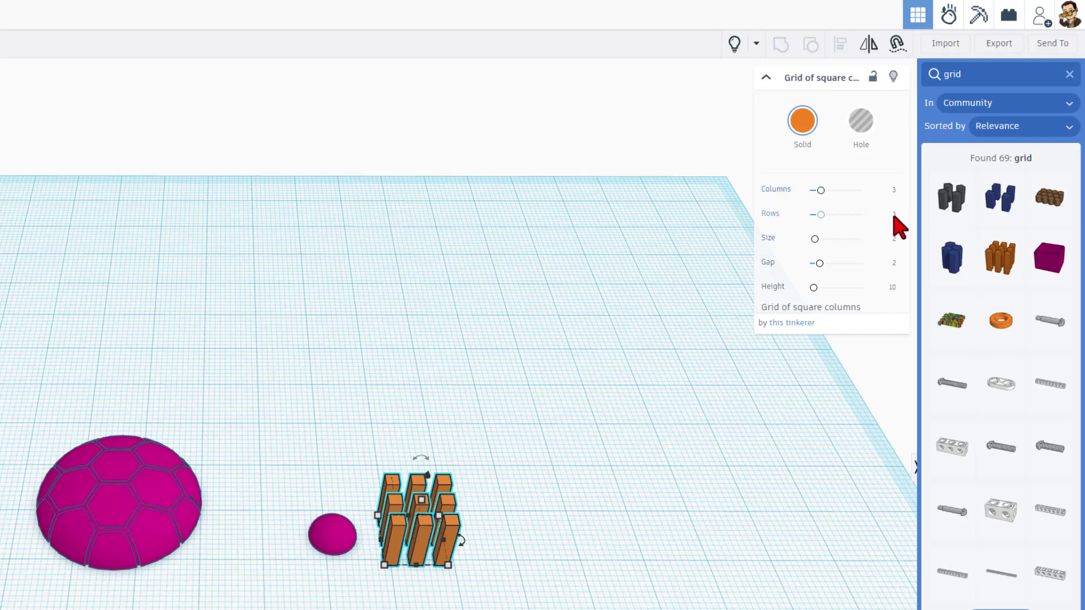
# Make the grid a hole with 1 row, column size 1 and a 0.5 gap
pyautogui.write('1')
pyautogui.press('Return')
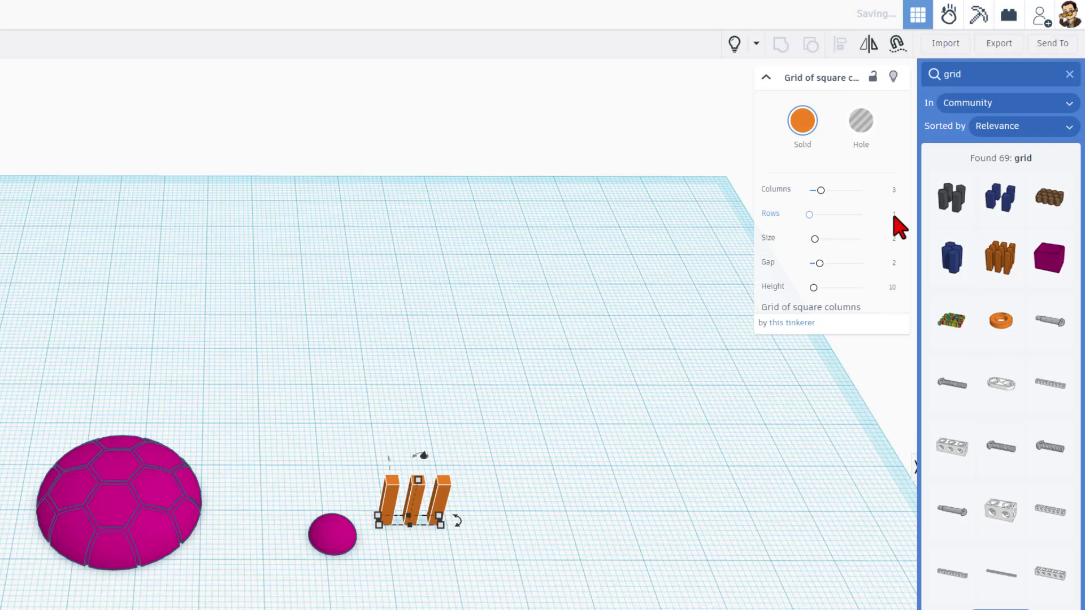
pyautogui.click(861, 120)
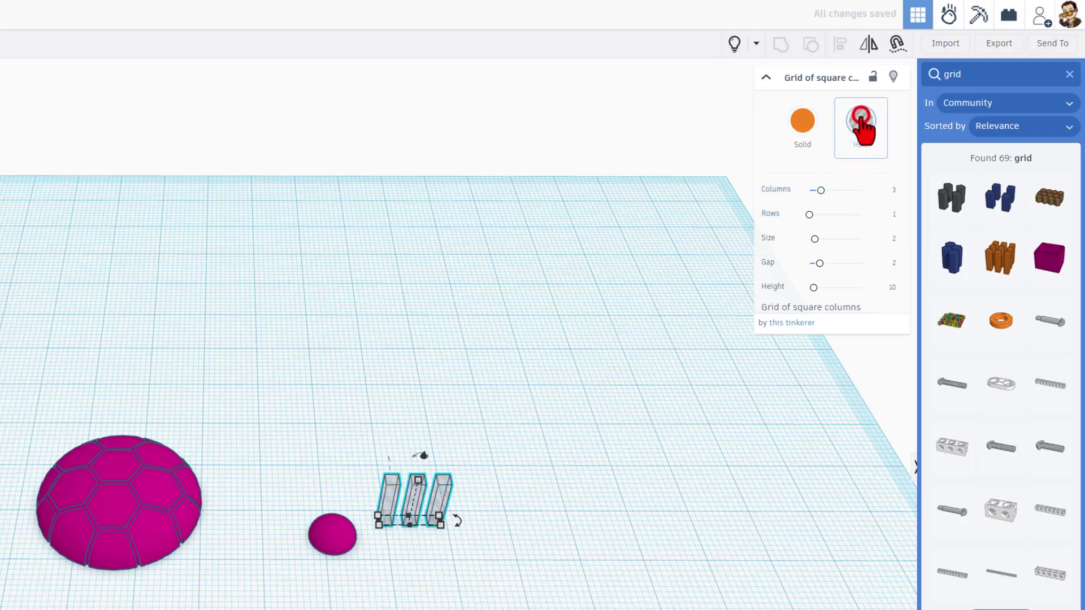
pyautogui.click(892, 241)
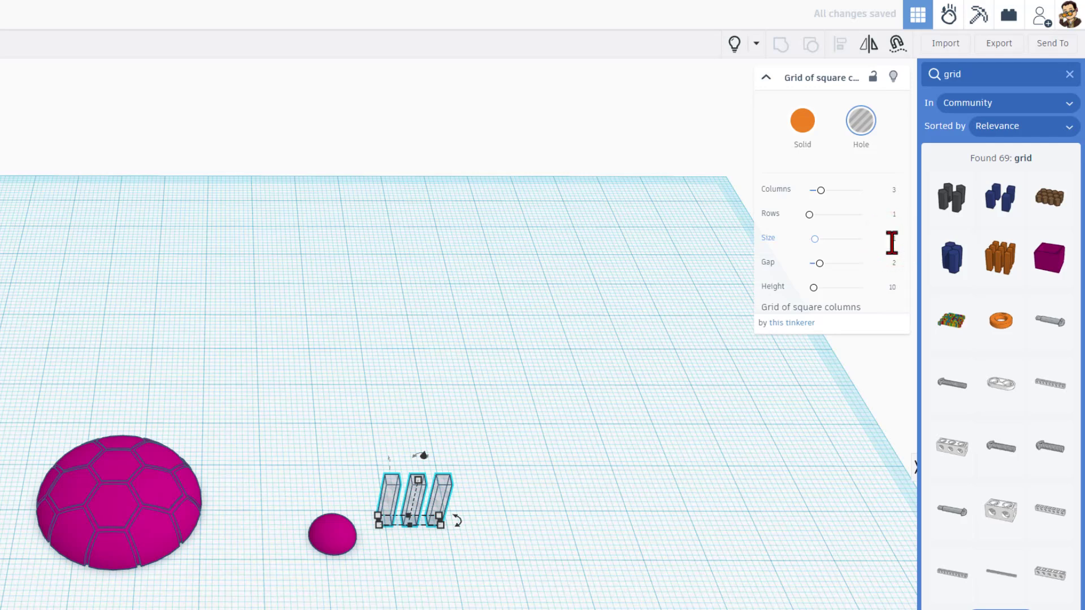
pyautogui.write('1')
pyautogui.press('Return')
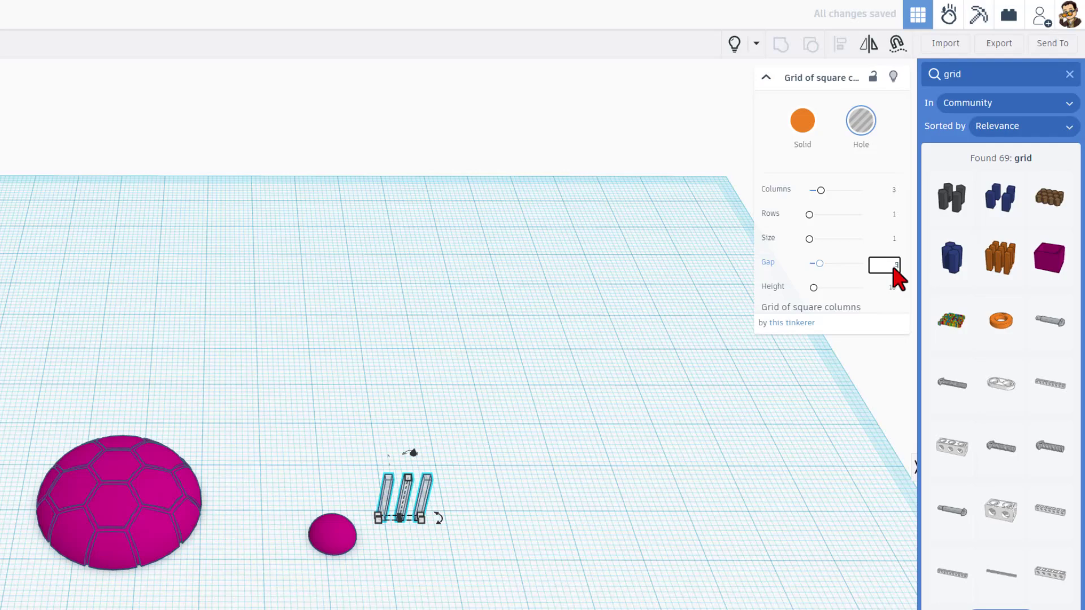
pyautogui.press('Return')
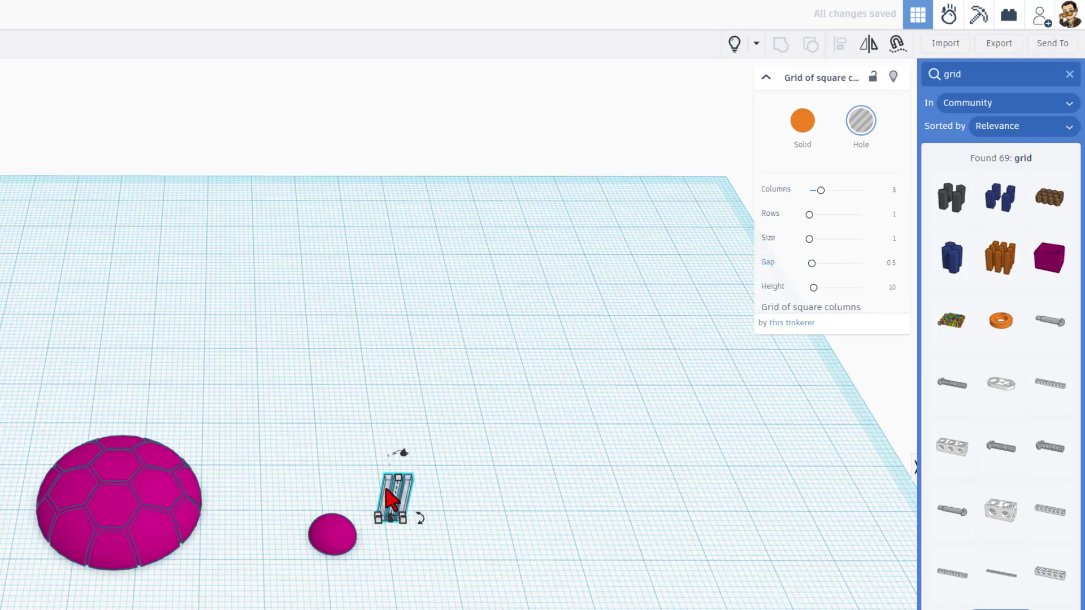
pyautogui.scroll(3, 407, 531)
# Rotate the hole grid of columns by 90° beside the small half sphere
pyautogui.moveTo(501, 563); pyautogui.dragTo(187, 529, button='right')
pyautogui.moveTo(213, 468); pyautogui.dragTo(144, 534)
pyautogui.moveTo(352, 415)
pyautogui.mouseDown()
pyautogui.moveTo(373, 415)
pyautogui.moveTo(305, 429)
pyautogui.moveTo(209, 417)
pyautogui.moveTo(204, 400)
pyautogui.moveTo(215, 358)
pyautogui.moveTo(405, 339)
pyautogui.moveTo(317, 322)
pyautogui.moveTo(273, 420)
pyautogui.moveTo(308, 355)
pyautogui.moveTo(378, 289)
pyautogui.moveTo(439, 332)
pyautogui.moveTo(369, 418)
pyautogui.mouseUp()
pyautogui.moveTo(249, 547); pyautogui.dragTo(679, 396, button='right')
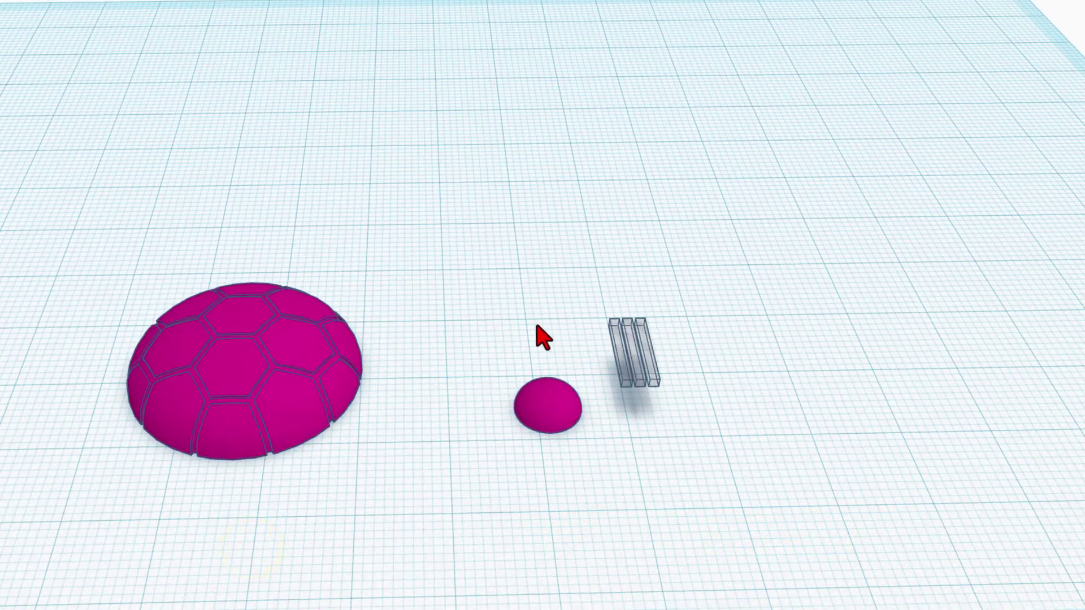
# Centre the hole bars on the small half sphere in both directions
pyautogui.moveTo(520, 327); pyautogui.dragTo(725, 470)
pyautogui.press('l')
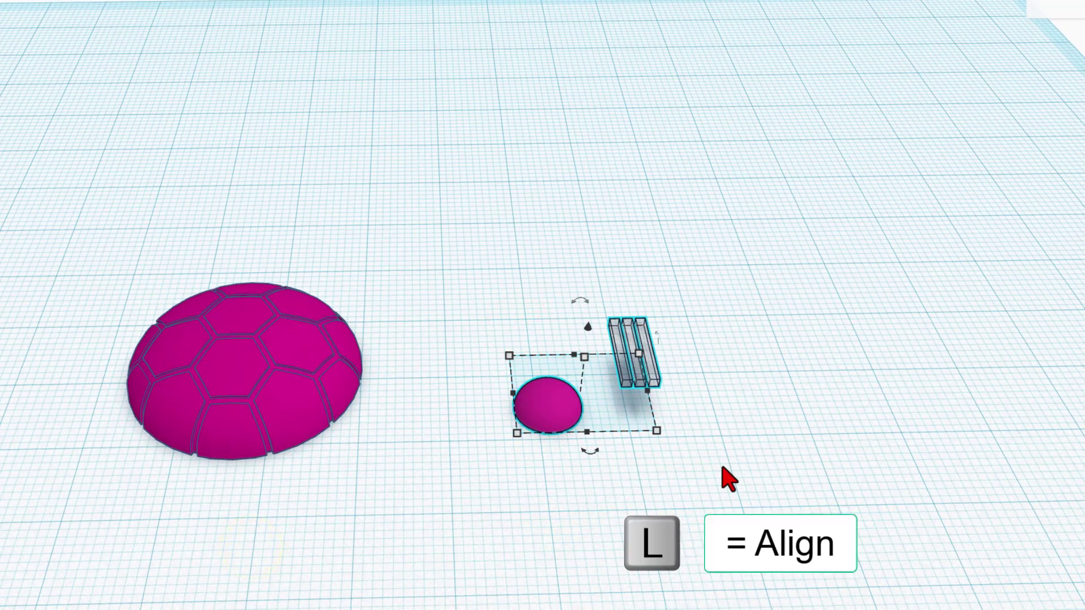
pyautogui.click(540, 418)
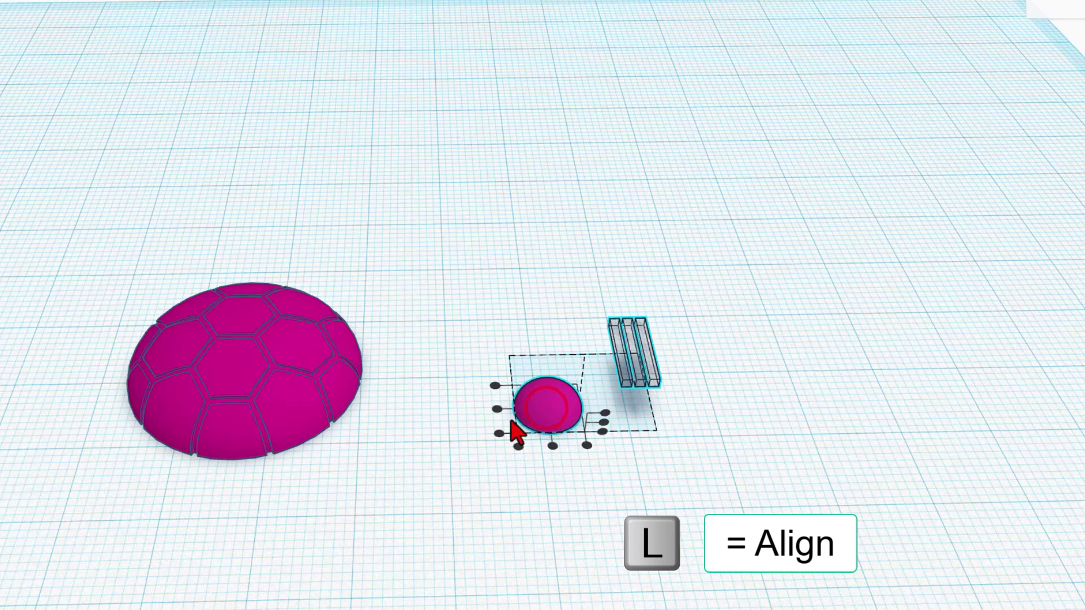
pyautogui.click(552, 446)
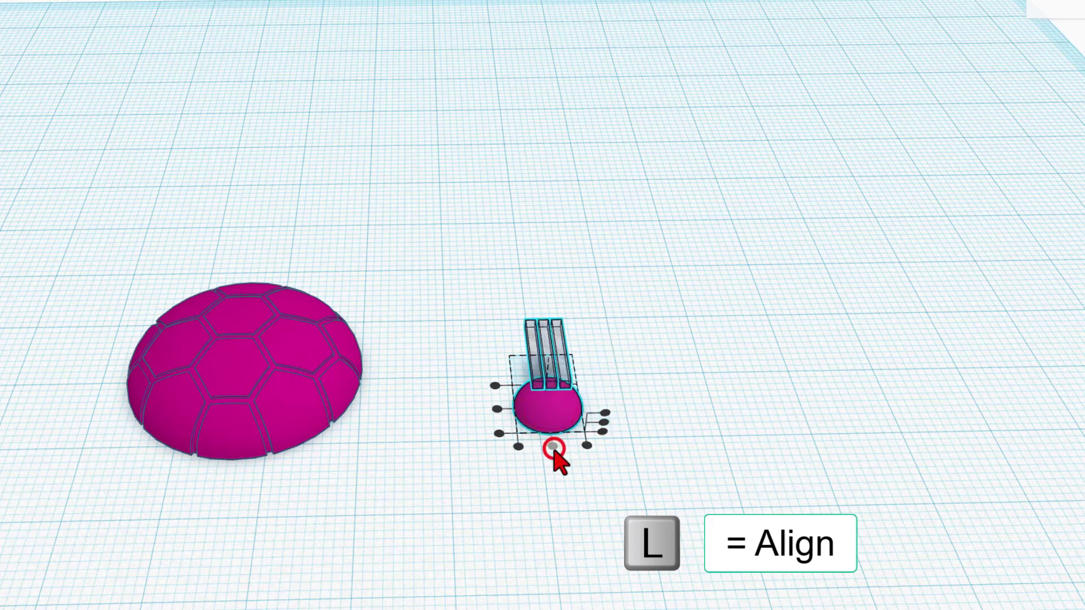
pyautogui.click(495, 385)
pyautogui.click(628, 364)
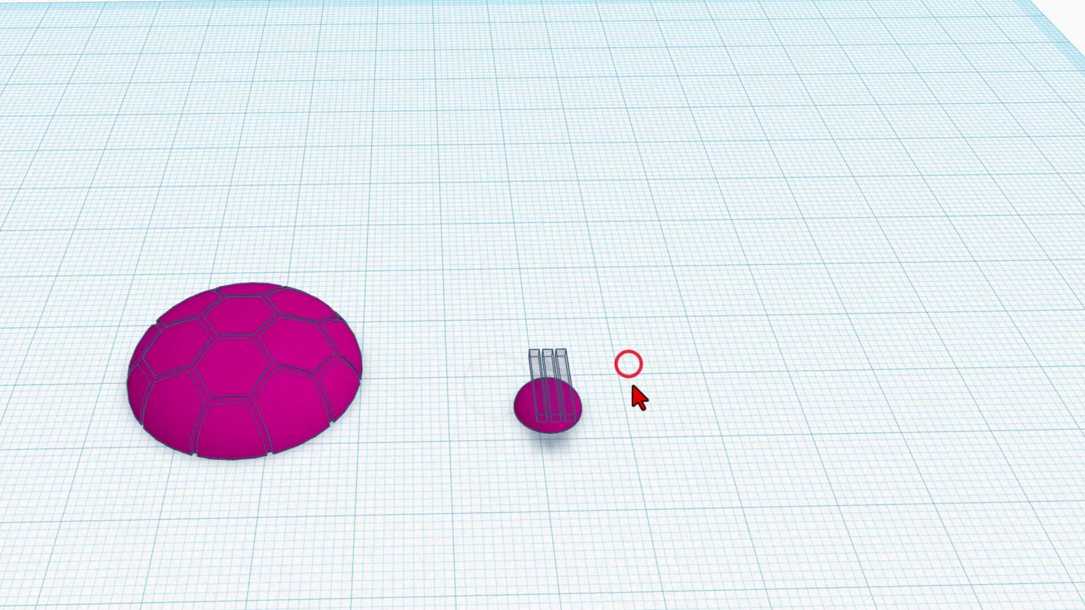
# Lower the bars onto the half sphere's top and shift them sideways over it
pyautogui.hotkey('ctrl', 'Down')
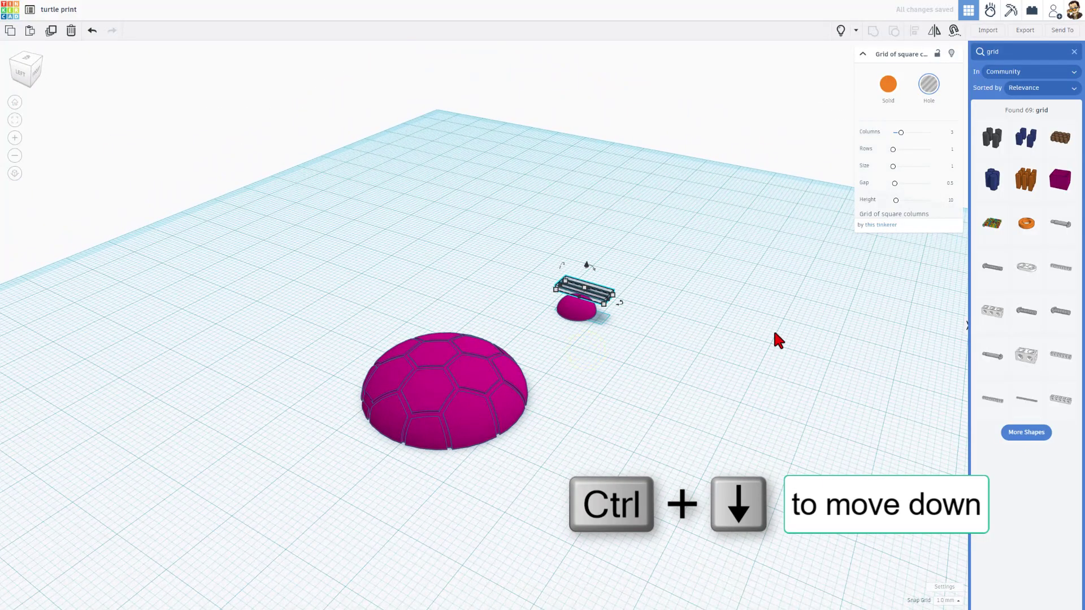
pyautogui.hotkey('ctrl', 'Down')
pyautogui.hotkey('ctrl', 'Down')
pyautogui.hotkey('ctrl', 'Down')
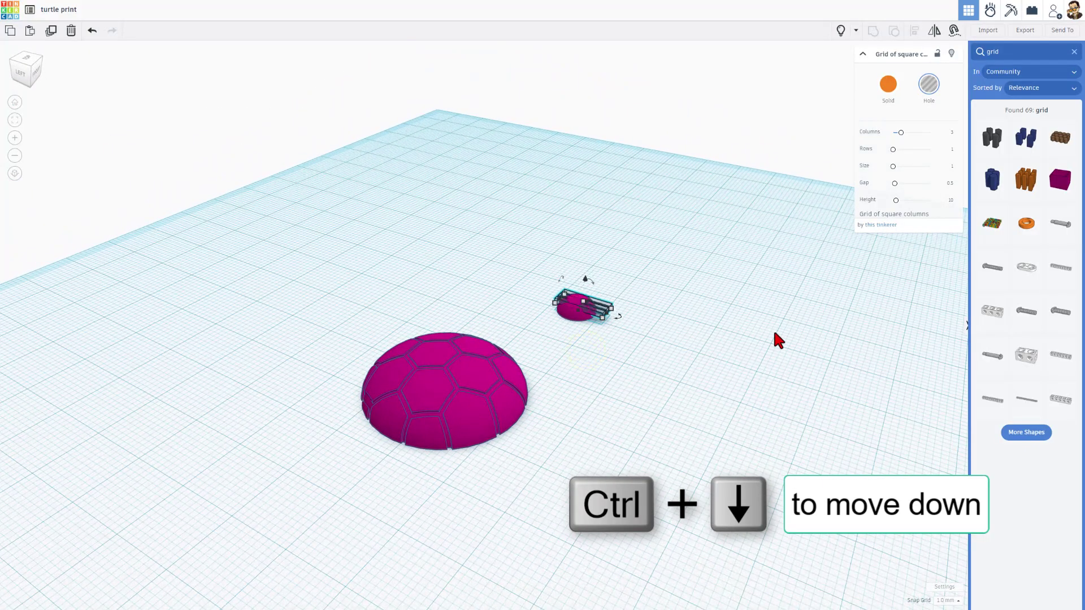
pyautogui.press('Right')
pyautogui.press('Right')
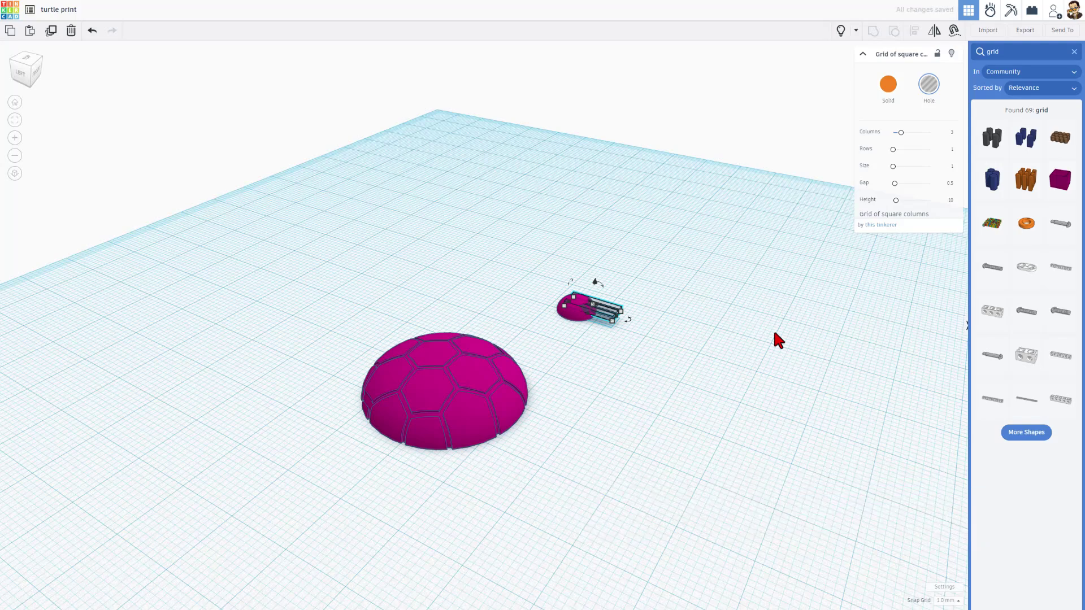
pyautogui.scroll(4, 560, 320)
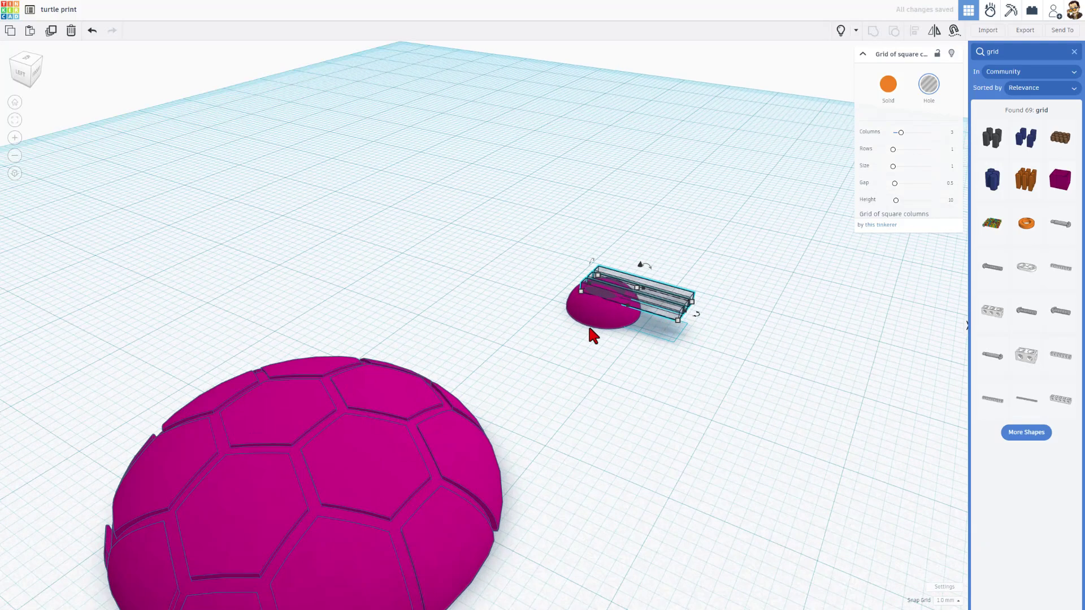
pyautogui.scroll(2, 615, 303)
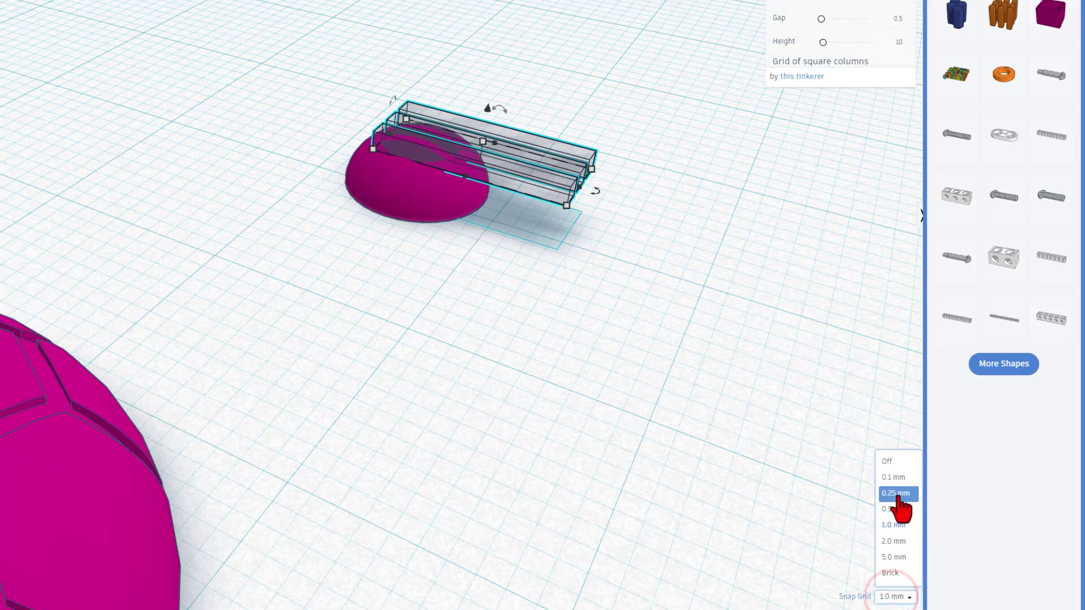
# Set the snap grid to 0.25 mm and sink the bars further into the half sphere
pyautogui.click(898, 497)
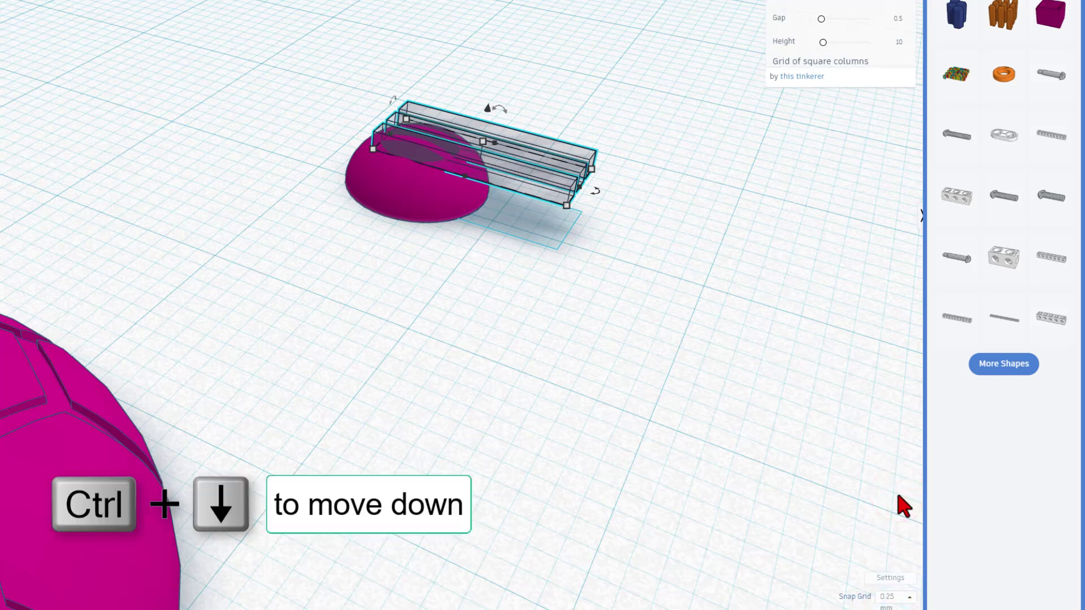
pyautogui.hotkey('ctrl', 'Down')
pyautogui.hotkey('ctrl', 'Down')
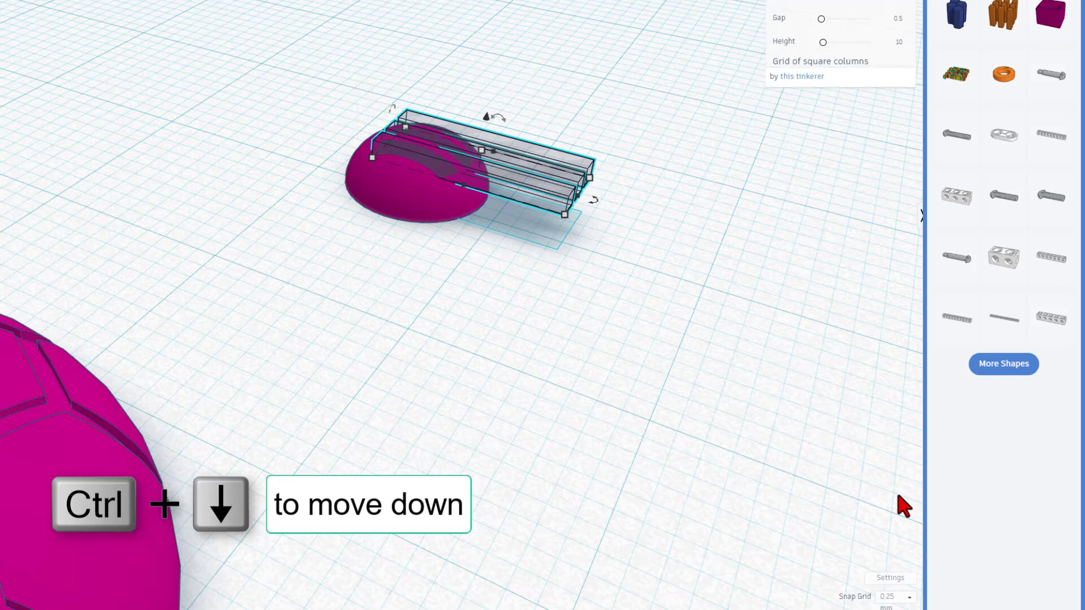
pyautogui.click(561, 250)
# Group the half sphere with the bars and rotate the grooved foot to -45°
pyautogui.moveTo(271, 90); pyautogui.dragTo(440, 226)
pyautogui.hotkey('ctrl', 'g')
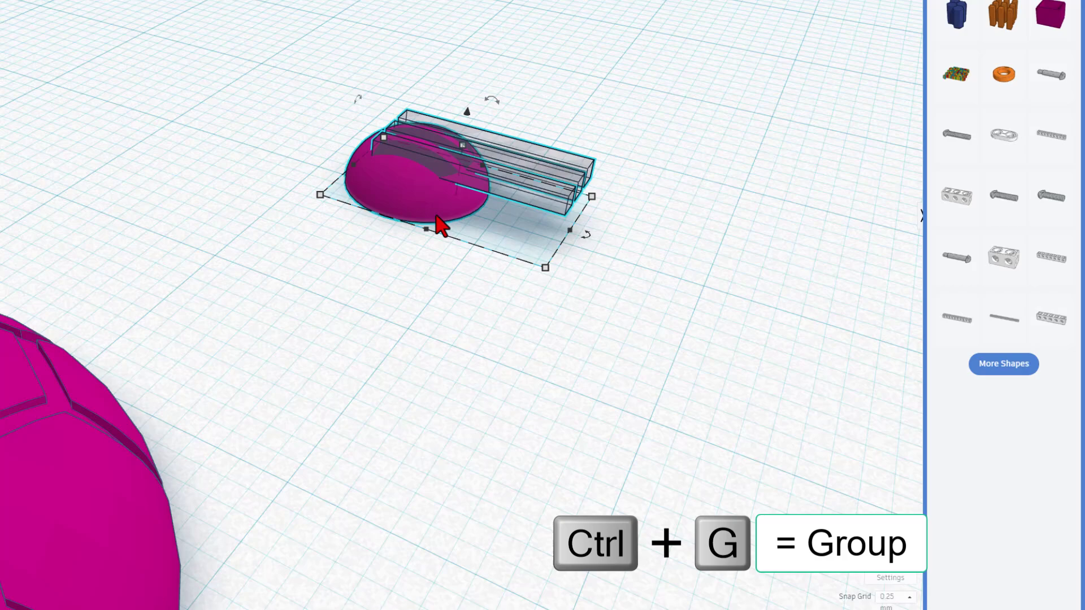
pyautogui.moveTo(440, 225); pyautogui.dragTo(259, 284, button='right')
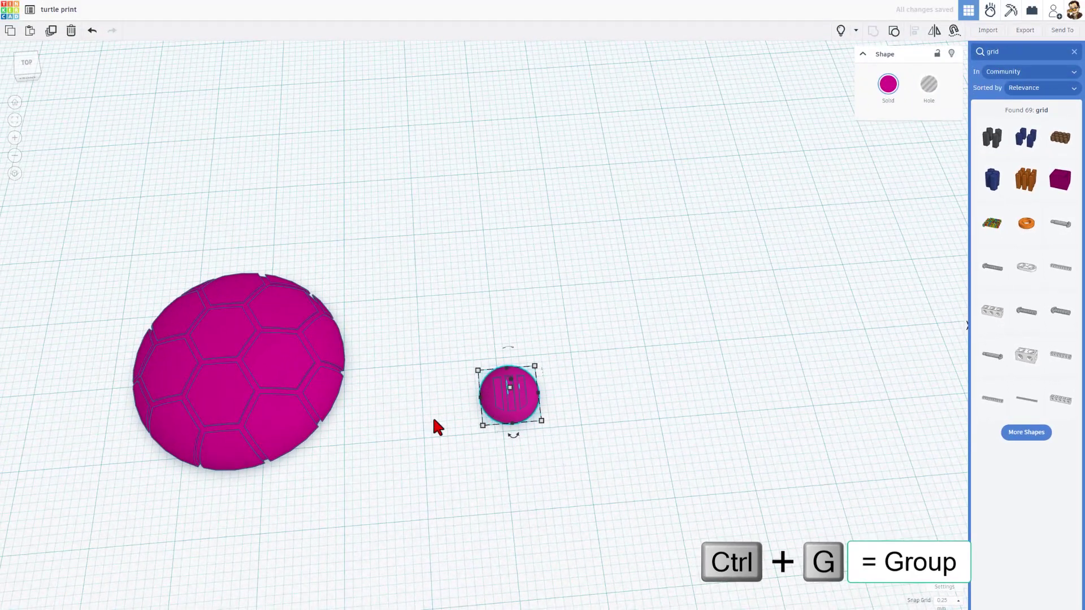
pyautogui.moveTo(511, 436)
pyautogui.mouseDown()
pyautogui.moveTo(541, 444)
pyautogui.moveTo(556, 429)
pyautogui.moveTo(333, 436)
pyautogui.mouseUp()
# Colour the grooved foot yellow
pyautogui.click(453, 440)
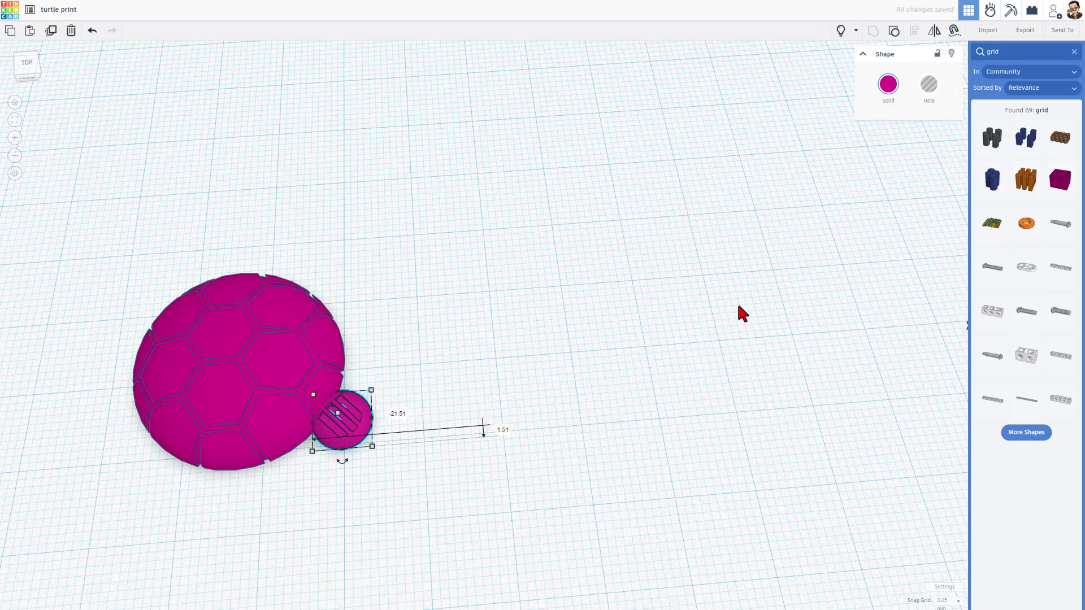
pyautogui.click(886, 86)
pyautogui.click(829, 173)
pyautogui.click(444, 392)
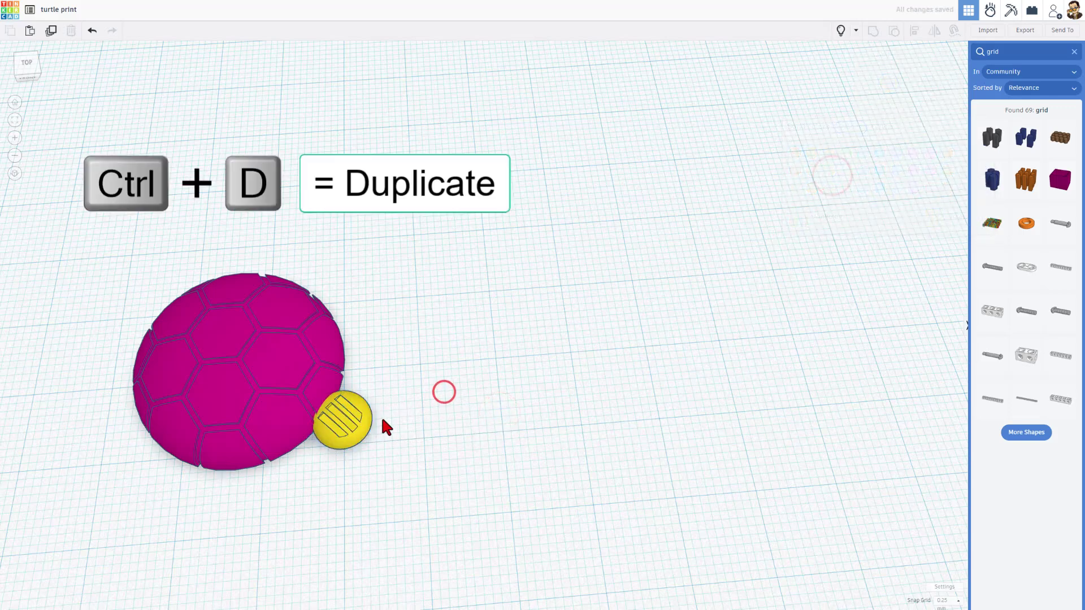
# Duplicate the yellow foot, move the copy to the shell's other side and mirror it horizontally
pyautogui.click(351, 418)
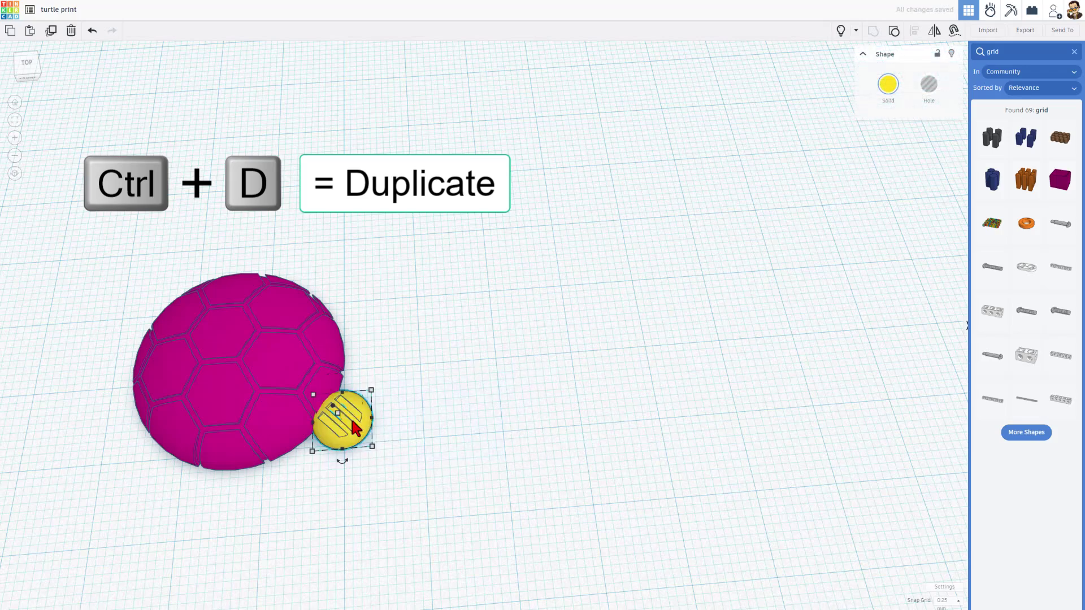
pyautogui.hotkey('ctrl', 'd')
pyautogui.hotkey('shift', 'Left')
pyautogui.hotkey('shift', 'Left')
pyautogui.hotkey('shift', 'Left')
pyautogui.hotkey('shift', 'Left')
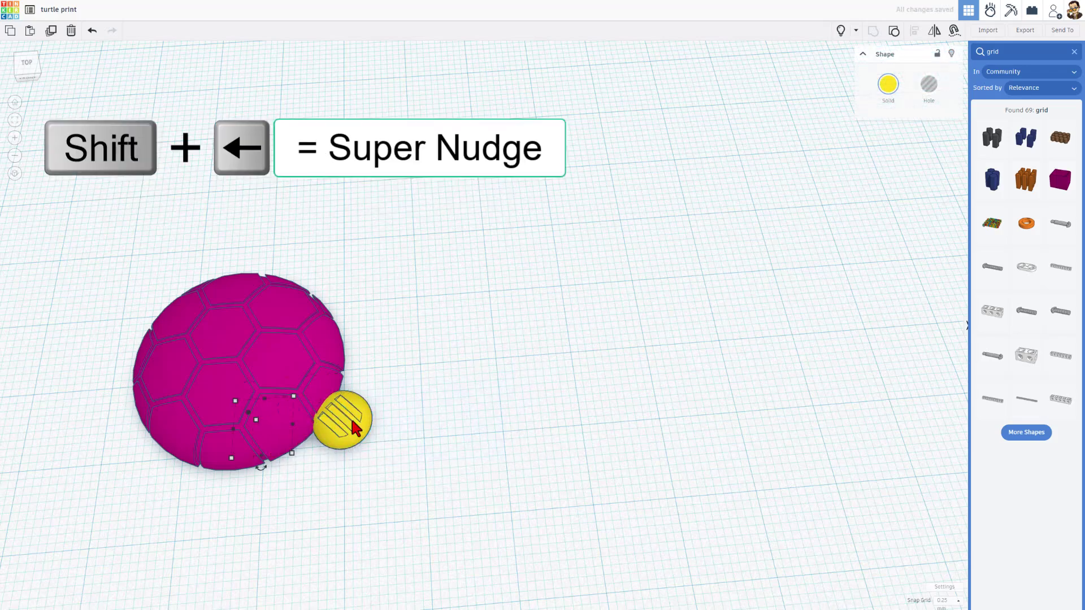
pyautogui.hotkey('shift', 'Left')
pyautogui.hotkey('shift', 'Left')
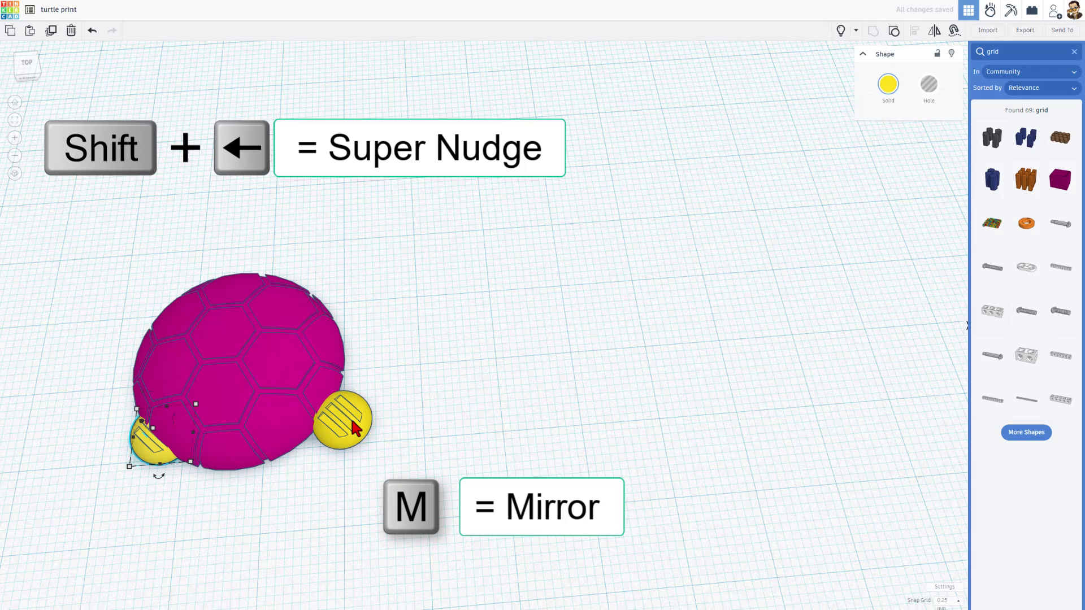
pyautogui.click(934, 32)
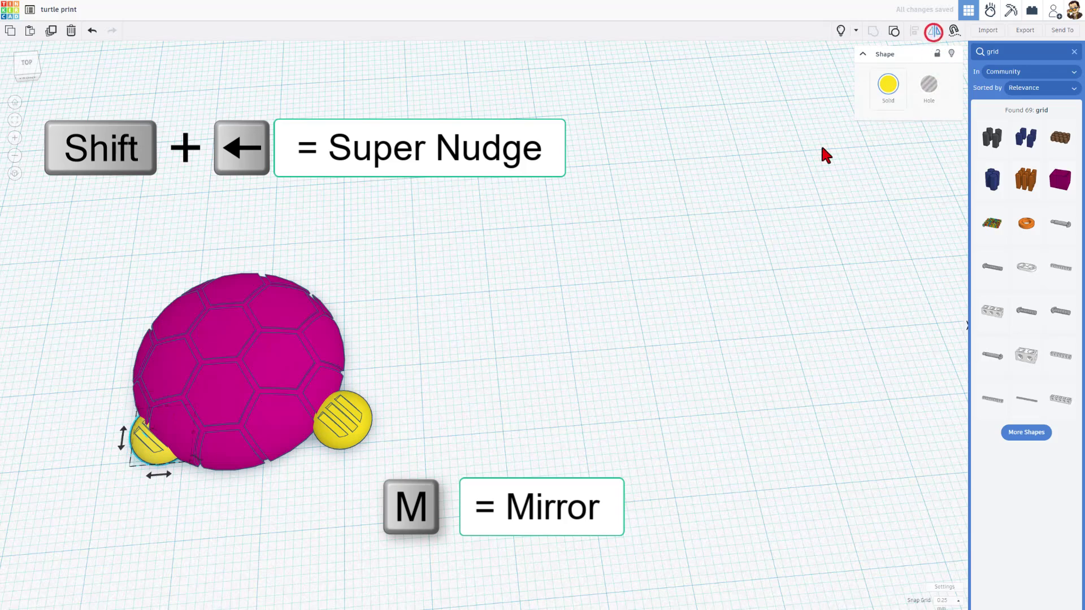
pyautogui.click(158, 475)
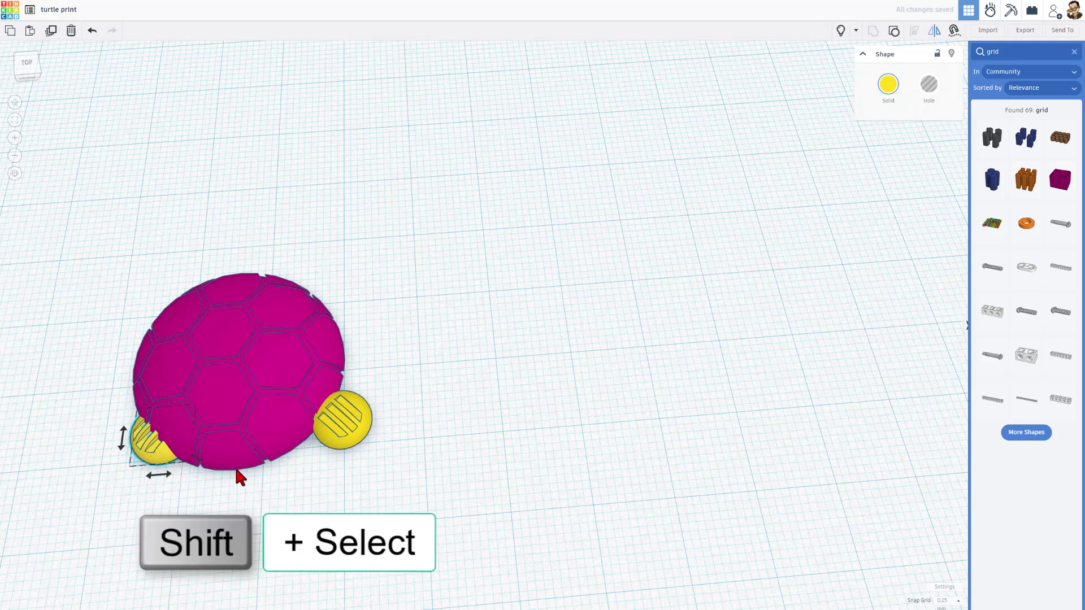
# Align both yellow feet with the shell's bottom edge
pyautogui.keyDown('shift'); pyautogui.click(326, 439); pyautogui.keyUp('shift')
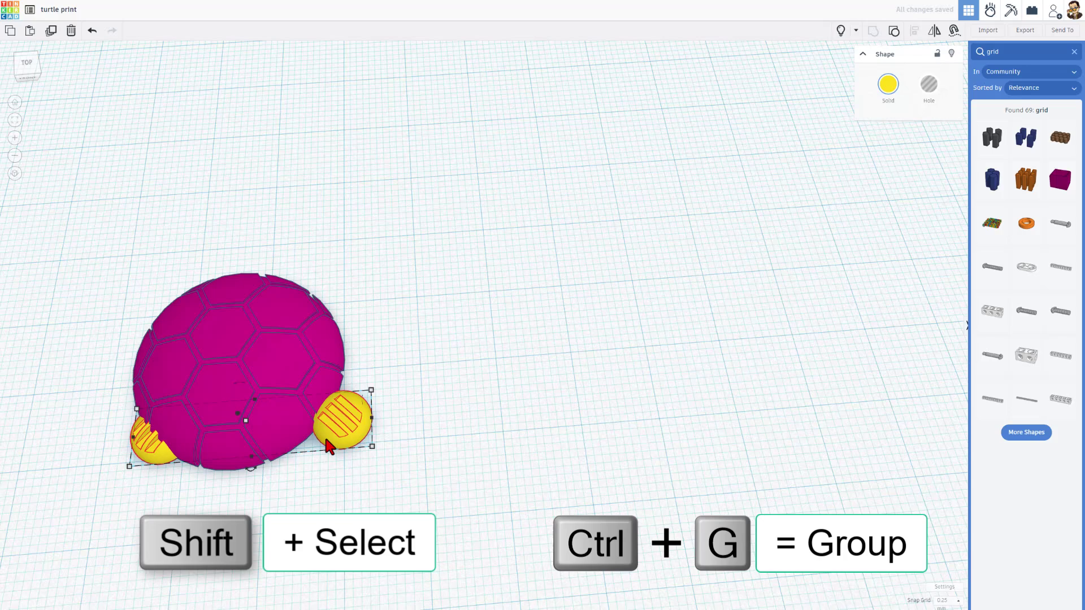
pyautogui.click(103, 328)
pyautogui.moveTo(101, 320); pyautogui.dragTo(327, 469)
pyautogui.press('l')
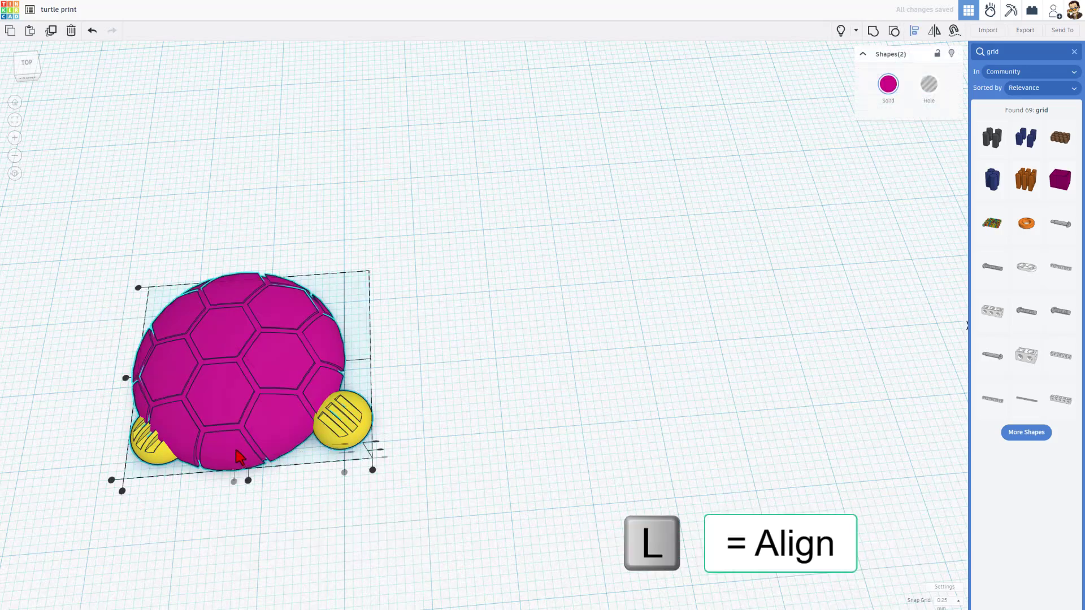
pyautogui.click(232, 481)
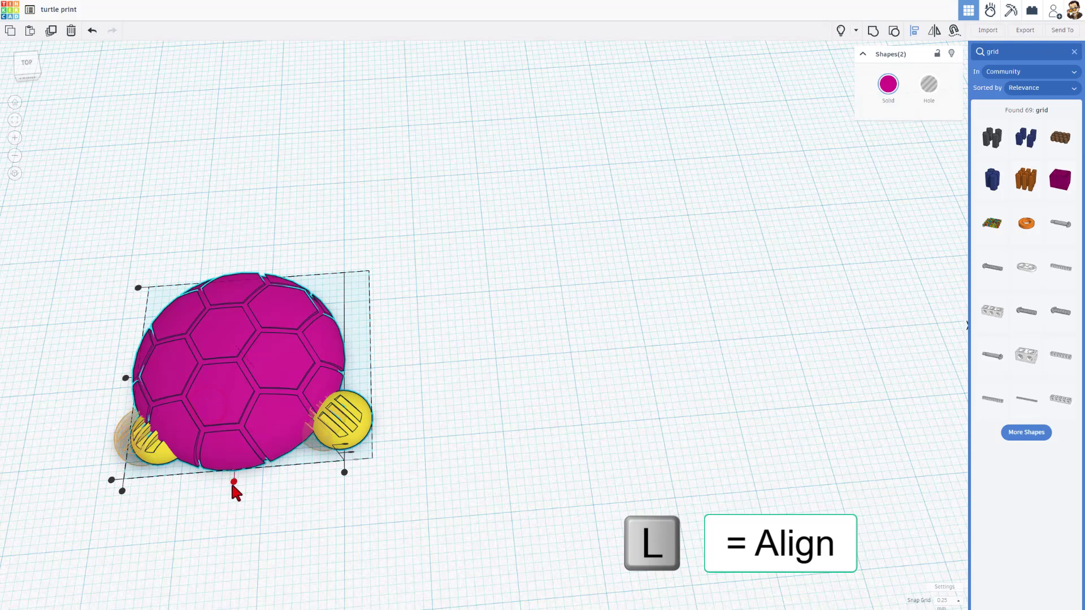
pyautogui.click(242, 508)
pyautogui.moveTo(273, 497); pyautogui.dragTo(307, 485, button='right')
# Nudge the feet forward and the right foot outward, then recentre feet and shell
pyautogui.click(323, 458)
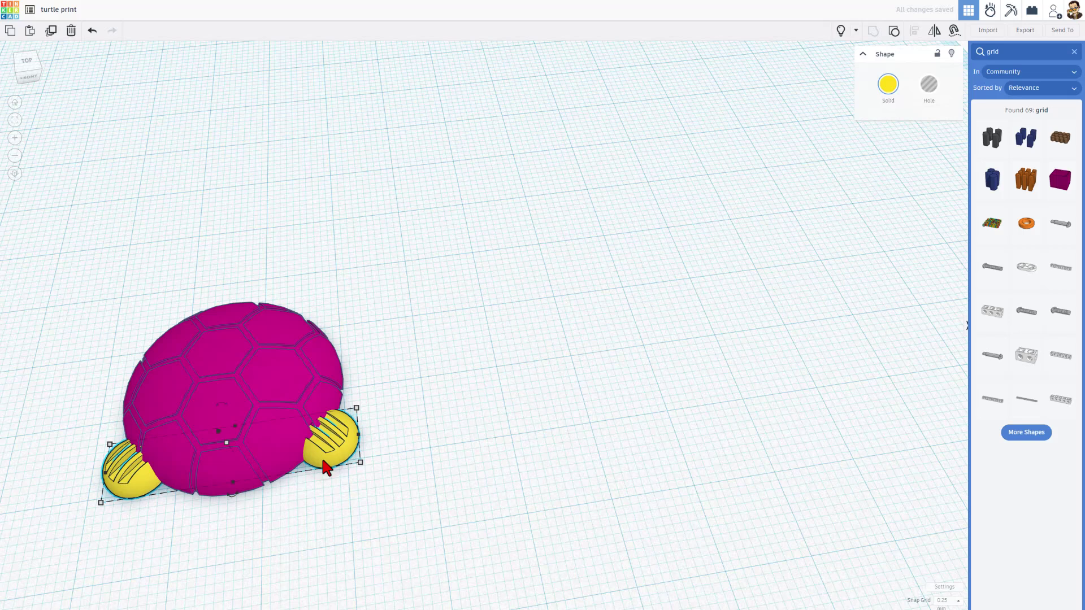
pyautogui.press('Down')
pyautogui.press('Down')
pyautogui.press('Down')
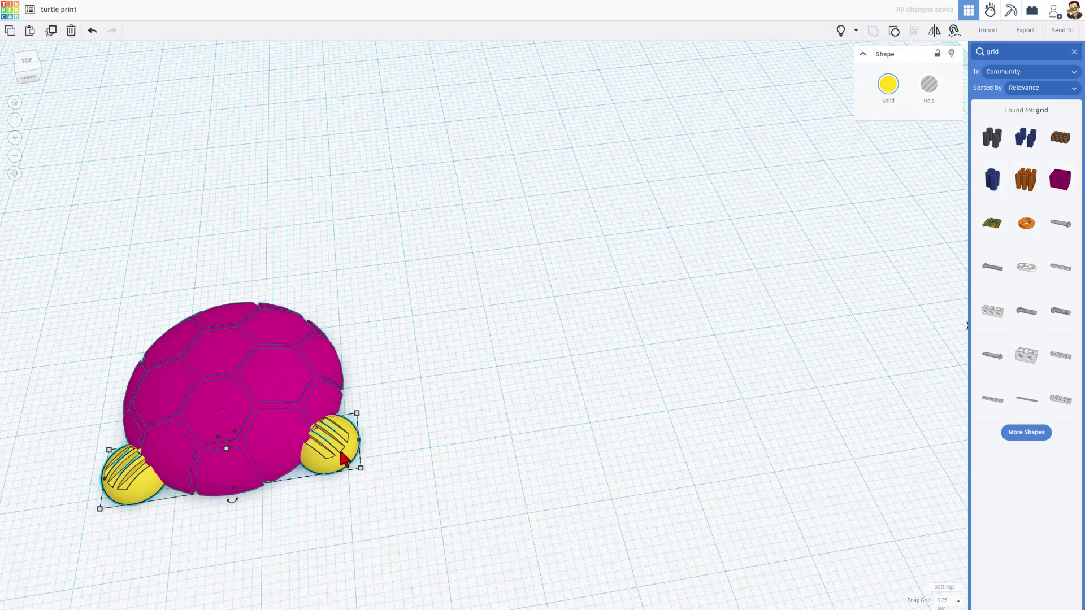
pyautogui.click(344, 457)
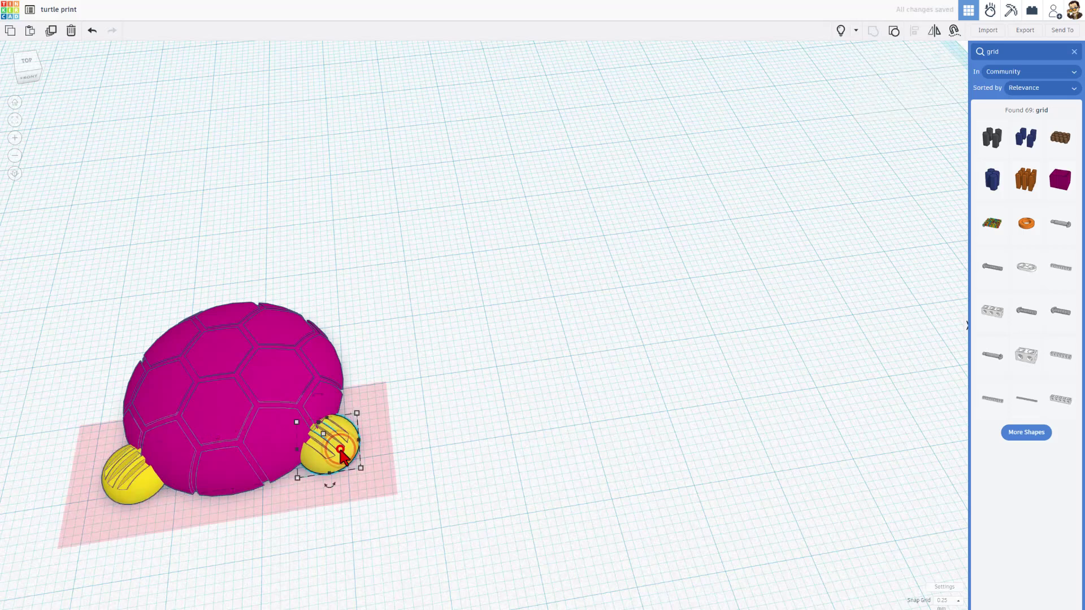
pyautogui.press('Right')
pyautogui.press('Right')
pyautogui.press('Right')
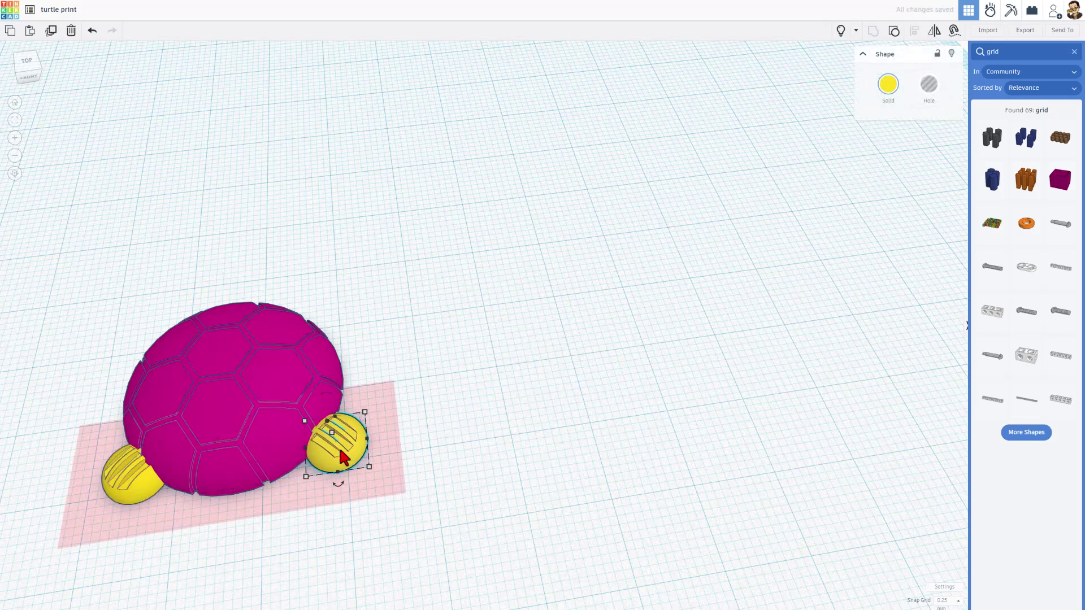
pyautogui.click(407, 373)
pyautogui.moveTo(363, 300); pyautogui.dragTo(74, 522)
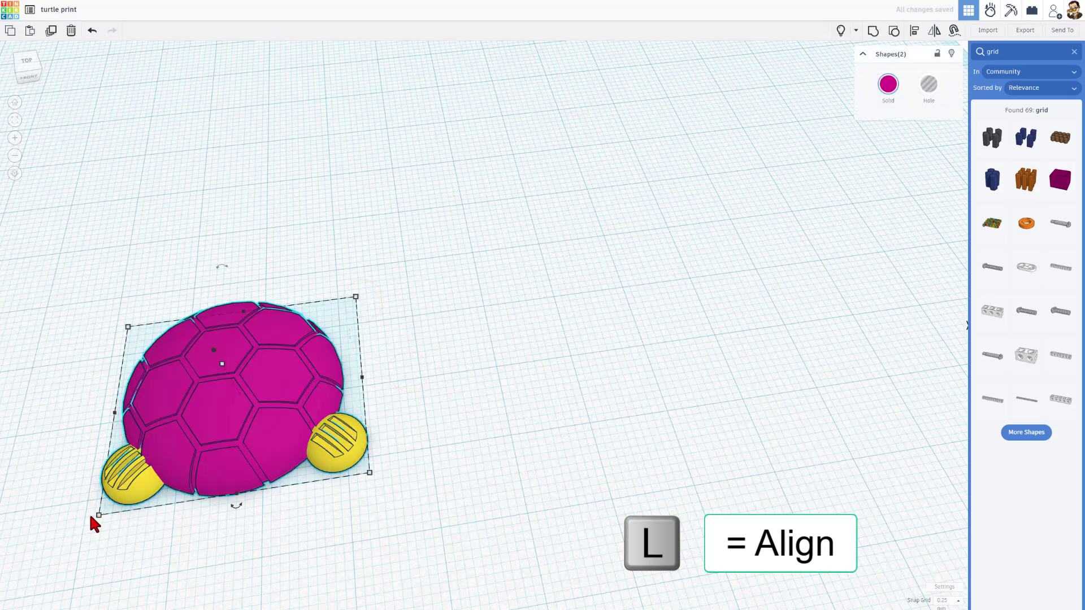
pyautogui.press('l')
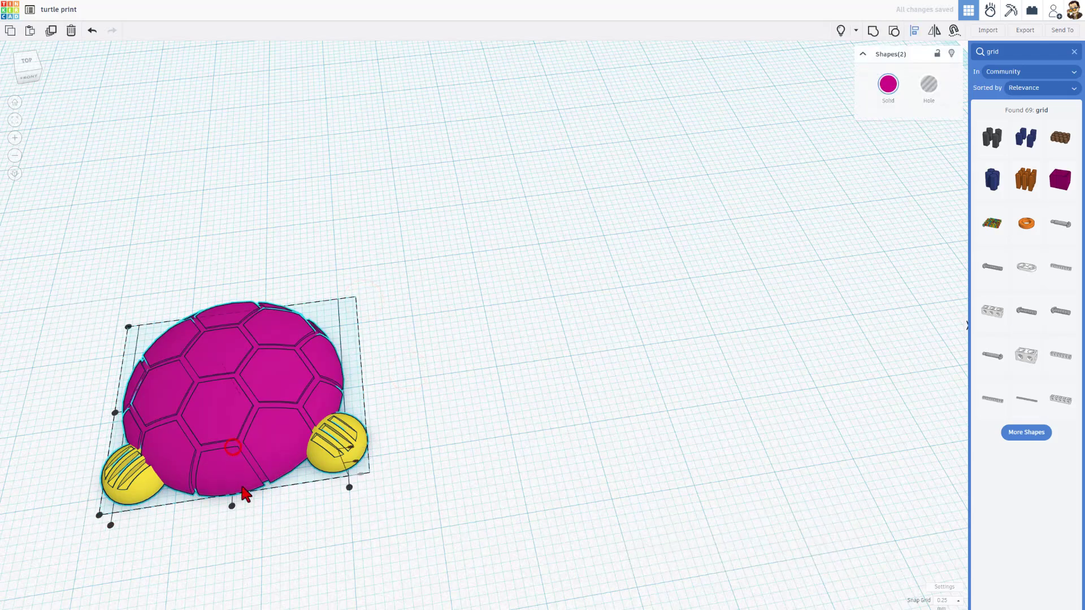
pyautogui.click(236, 505)
pyautogui.click(334, 498)
pyautogui.moveTo(446, 494); pyautogui.dragTo(310, 443, button='right')
# Duplicate the front feet, swing the copies to the back and right, mirror them, and nudge them against the shell
pyautogui.click(319, 318)
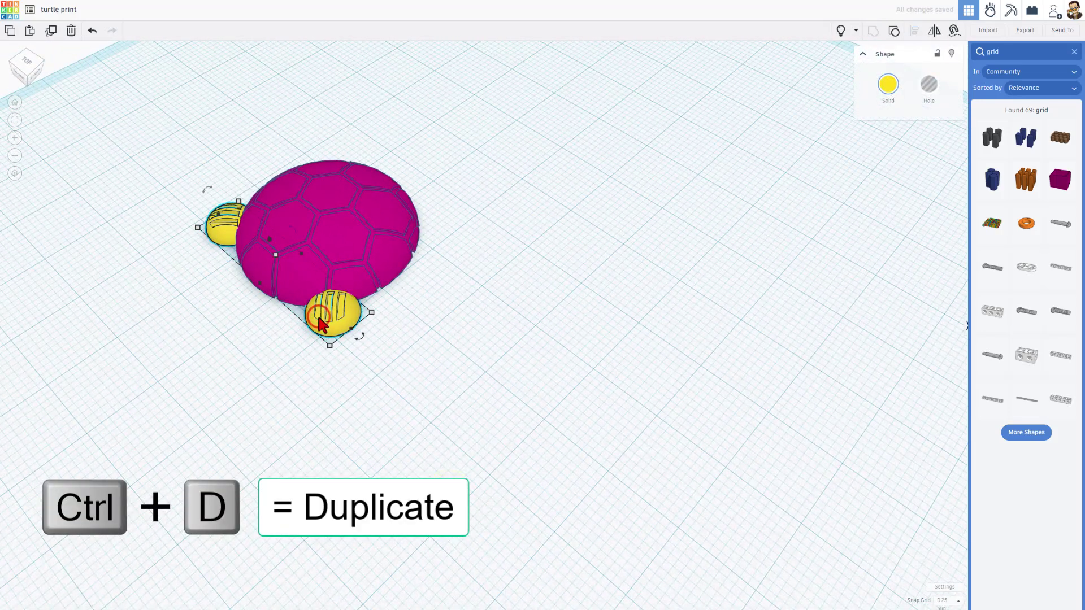
pyautogui.hotkey('ctrl', 'd')
pyautogui.hotkey('ctrl', 'Right')
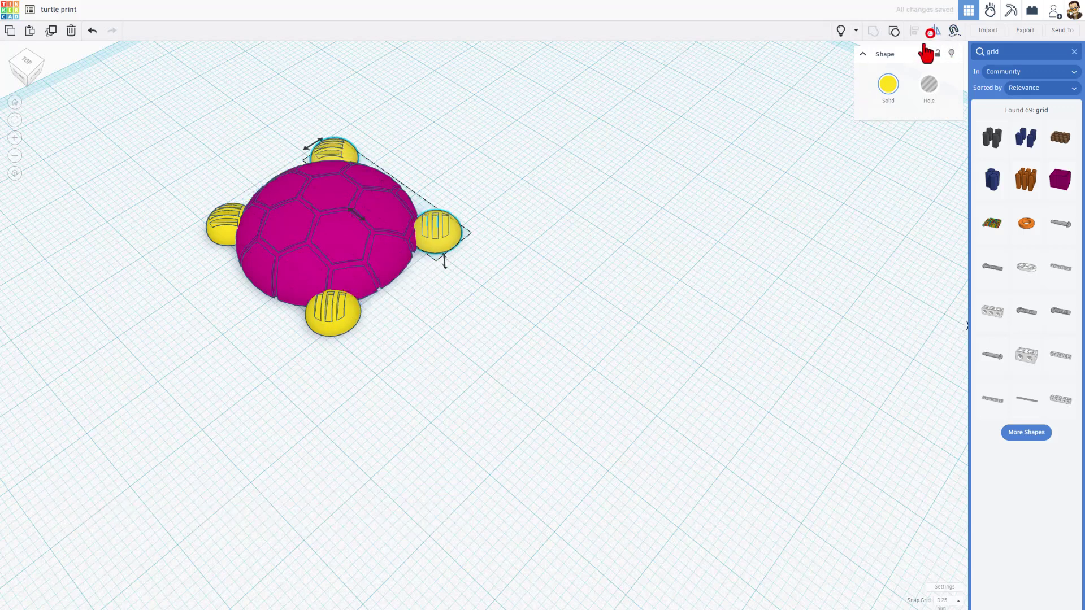
pyautogui.click(934, 30)
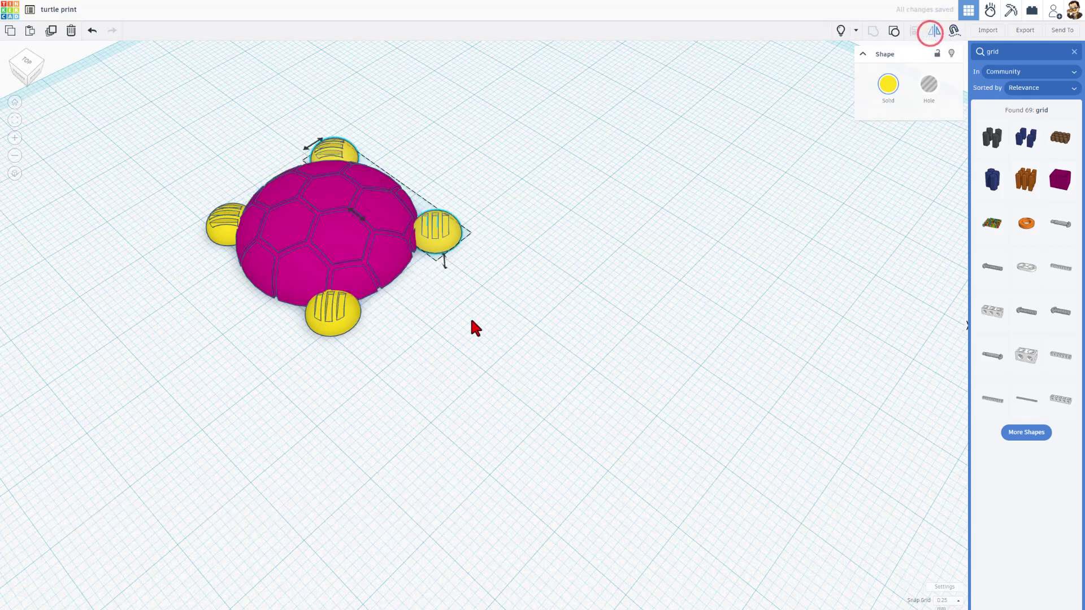
pyautogui.click(311, 148)
pyautogui.click(450, 212)
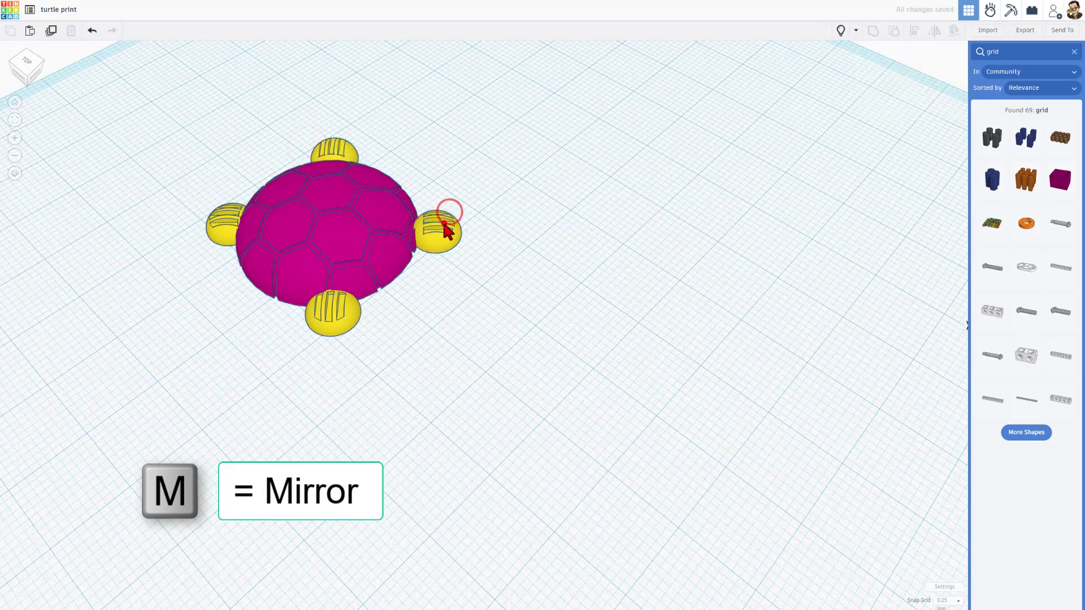
pyautogui.click(445, 227)
pyautogui.press('Down')
pyautogui.press('Down')
pyautogui.press('Down')
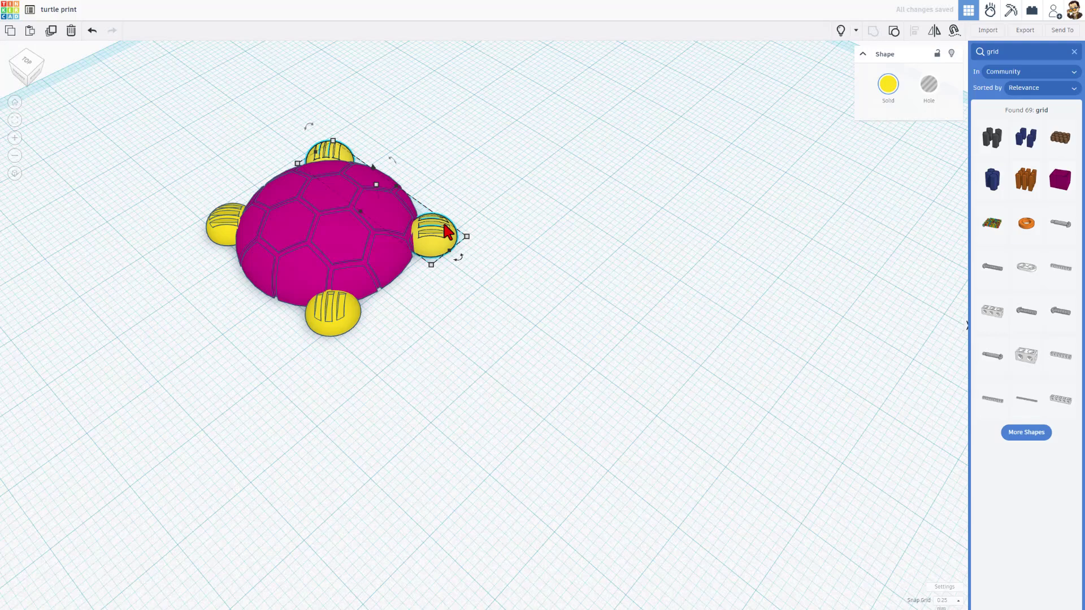
pyautogui.moveTo(80, 429); pyautogui.dragTo(599, 455, button='right')
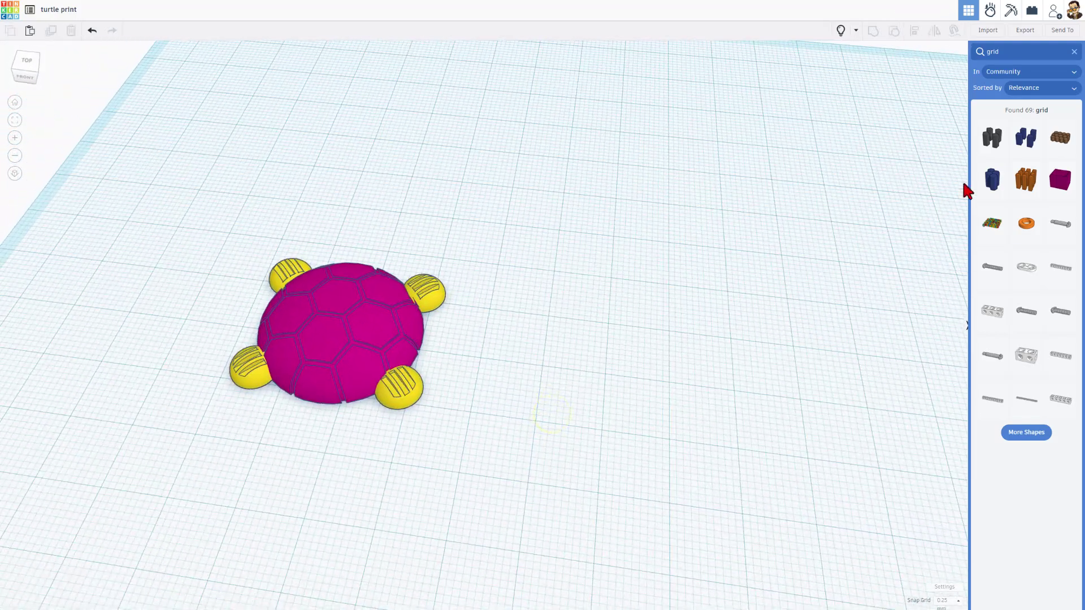
# Place a half sphere, scale it evenly to 10.5 mm and set it against the shell's front
pyautogui.click(1075, 52)
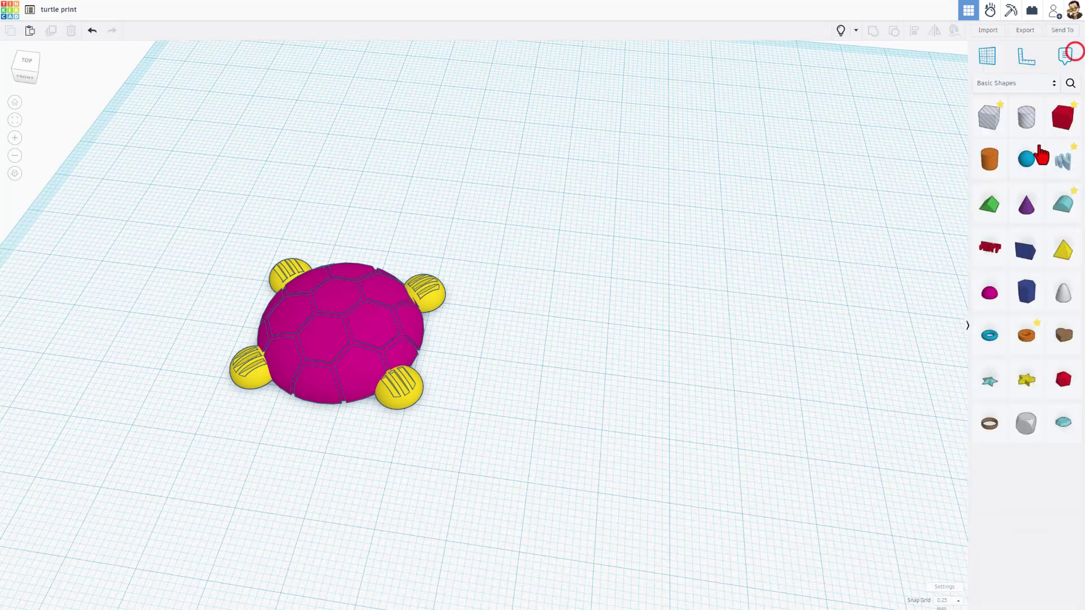
pyautogui.keyDown('shift'); pyautogui.moveTo(990, 292); pyautogui.dragTo(520, 444); pyautogui.keyUp('shift')
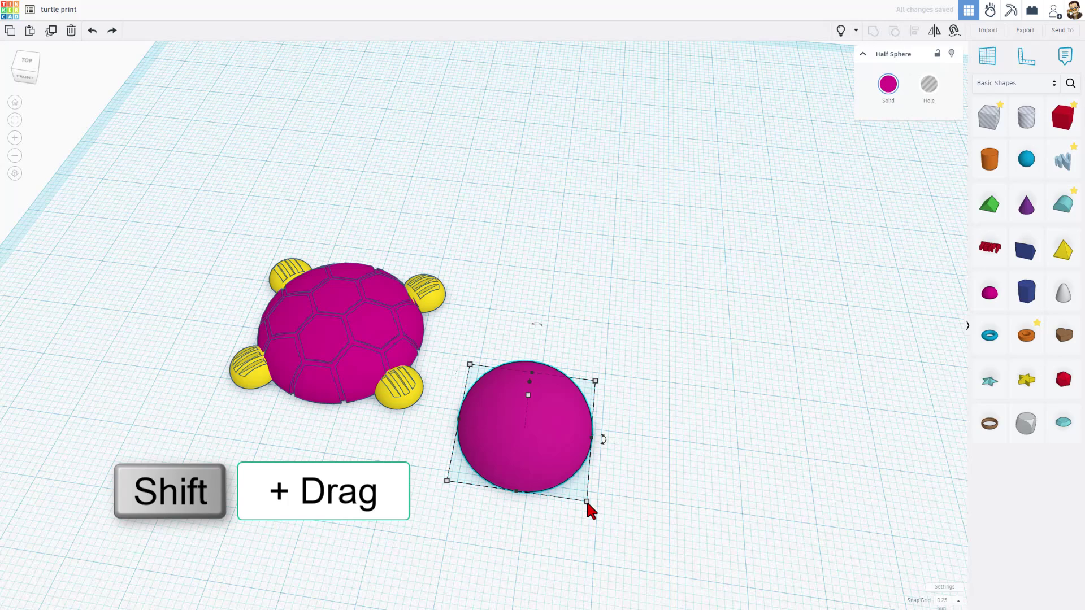
pyautogui.keyDown('shift'); pyautogui.moveTo(586, 500); pyautogui.dragTo(592, 546); pyautogui.keyUp('shift')
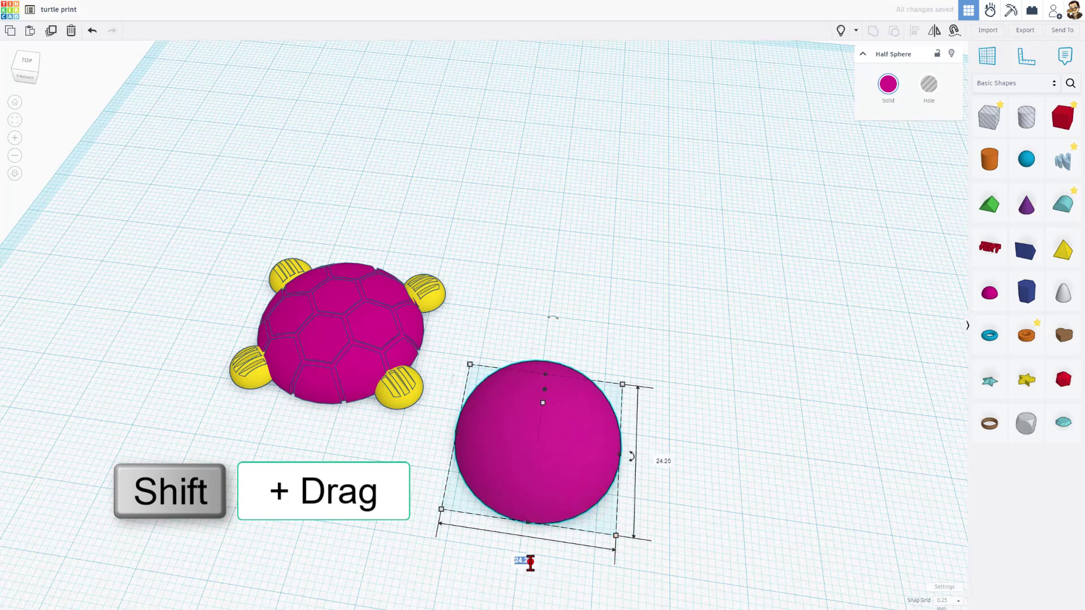
pyautogui.write('10.5')
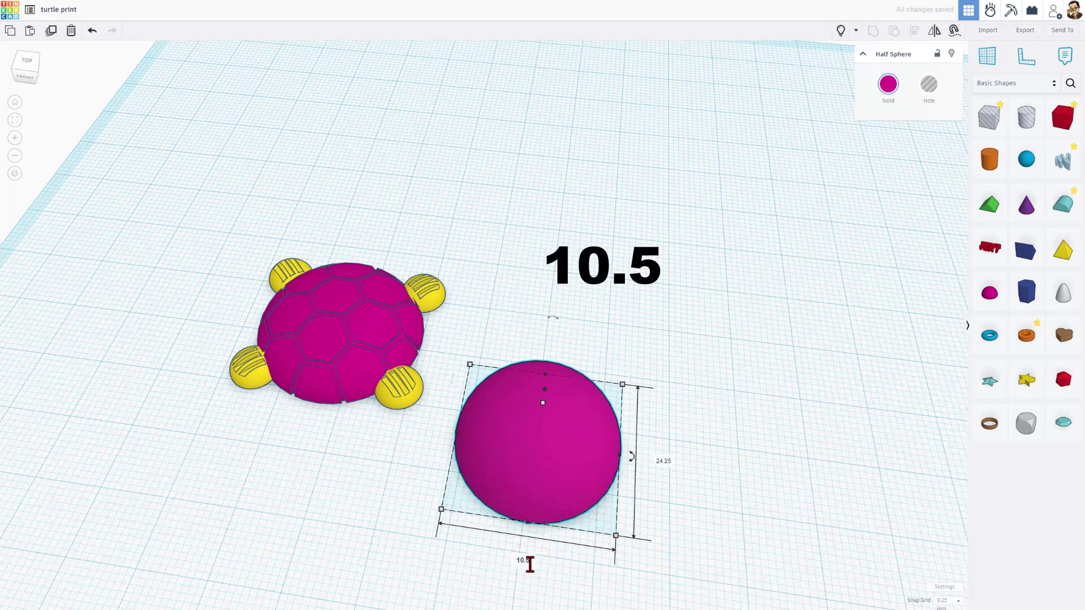
pyautogui.press('Return')
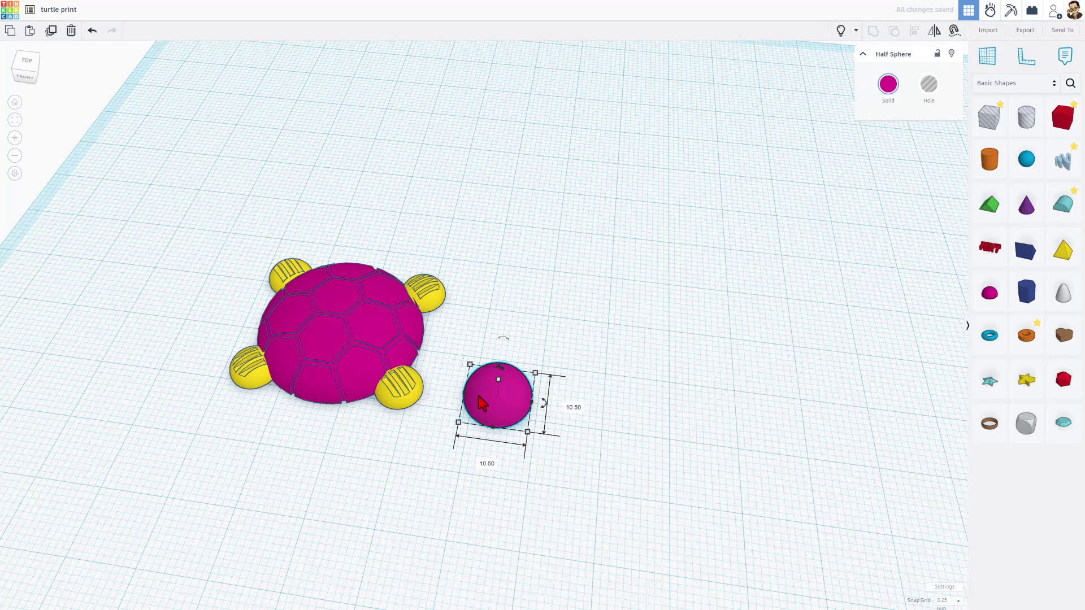
pyautogui.moveTo(480, 396); pyautogui.dragTo(291, 420)
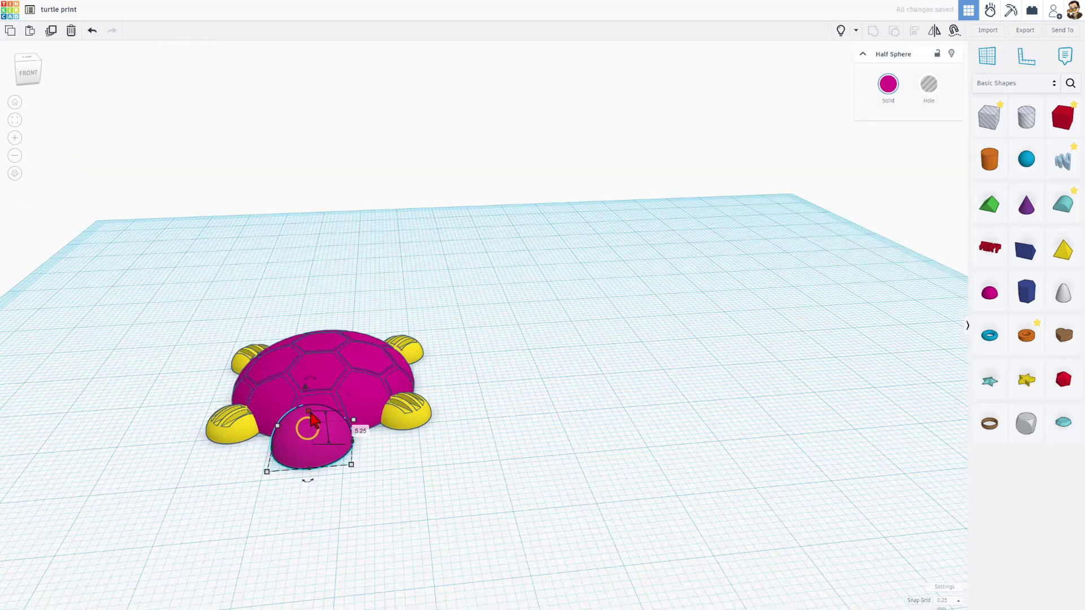
pyautogui.click(361, 468)
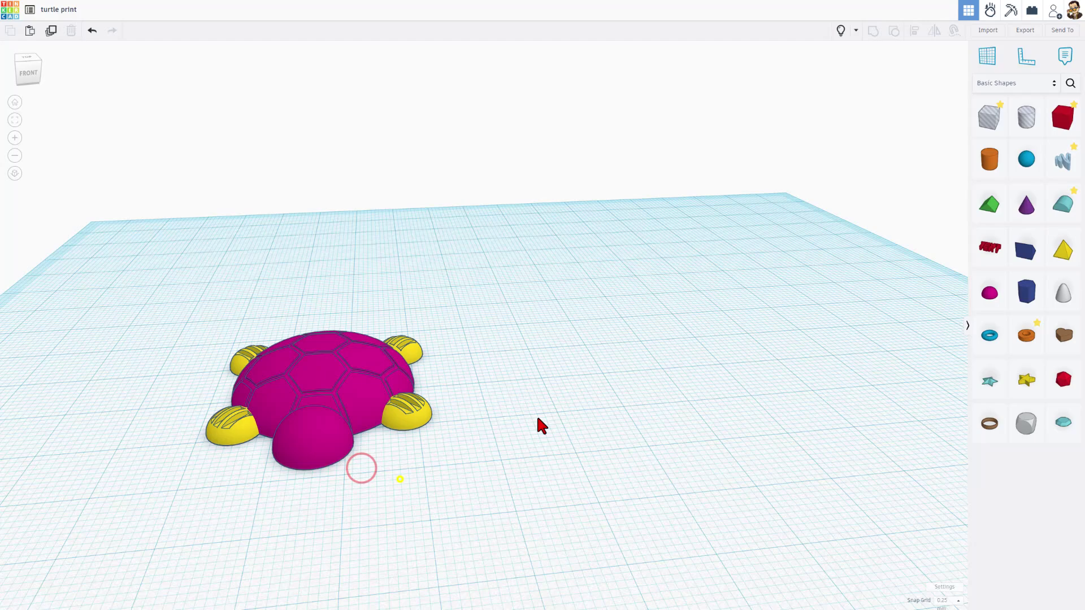
pyautogui.scroll(3, 565, 361)
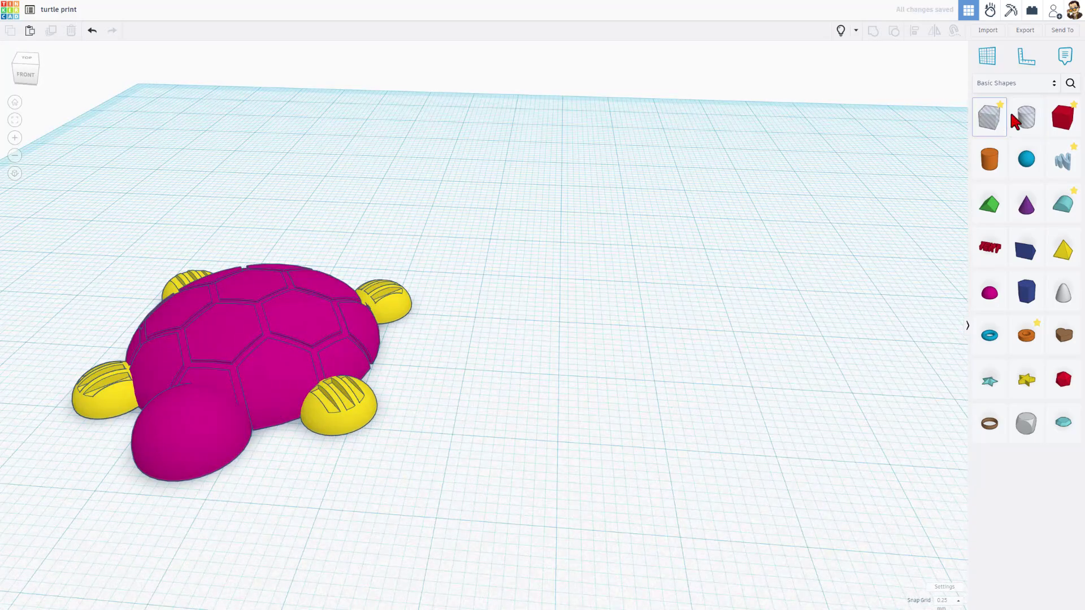
# Add a smooth hole cylinder 1.9 mm wide and stretch it taller
pyautogui.moveTo(1012, 120); pyautogui.dragTo(528, 388)
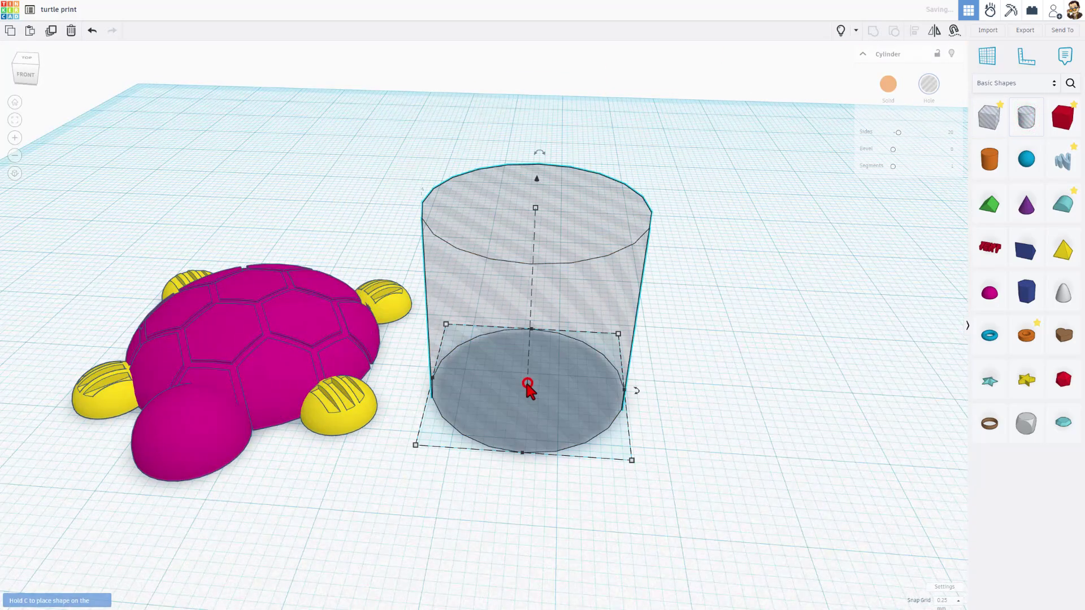
pyautogui.click(929, 85)
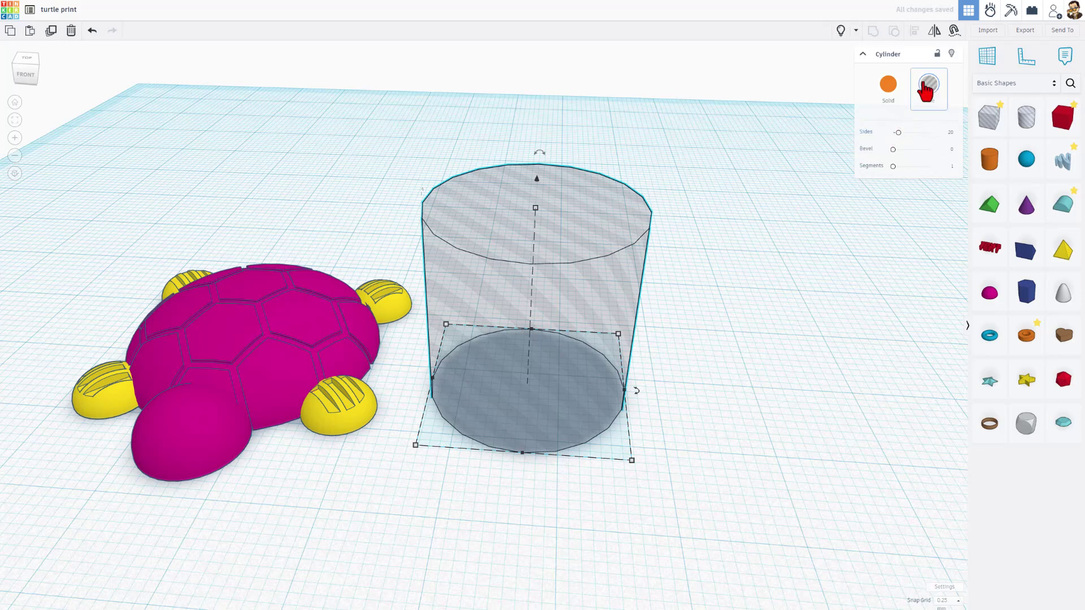
pyautogui.moveTo(896, 135); pyautogui.dragTo(957, 133)
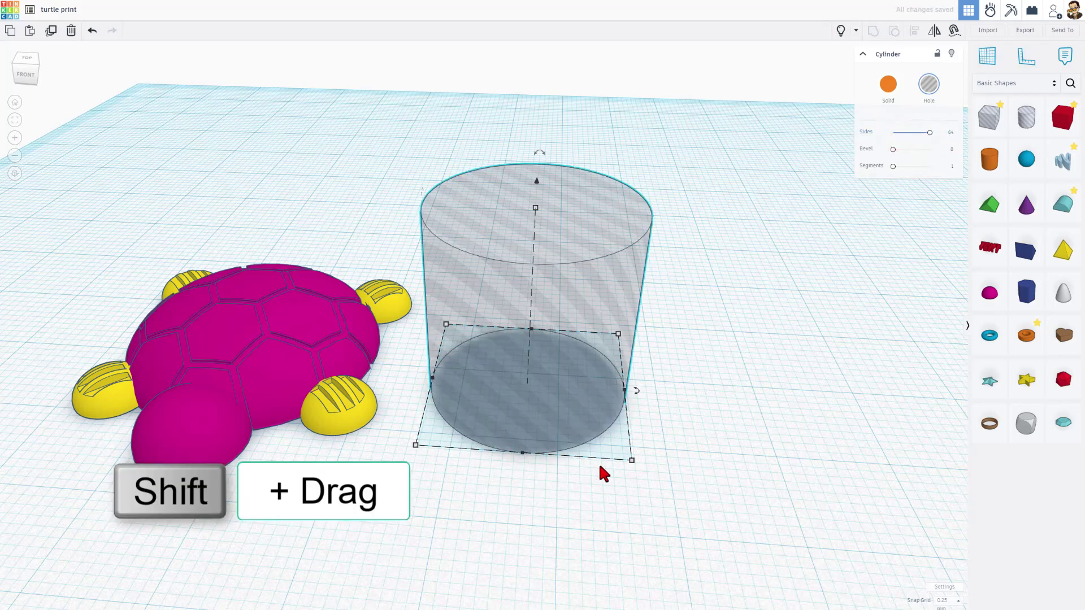
pyautogui.keyDown('shift'); pyautogui.click(631, 461); pyautogui.keyUp('shift')
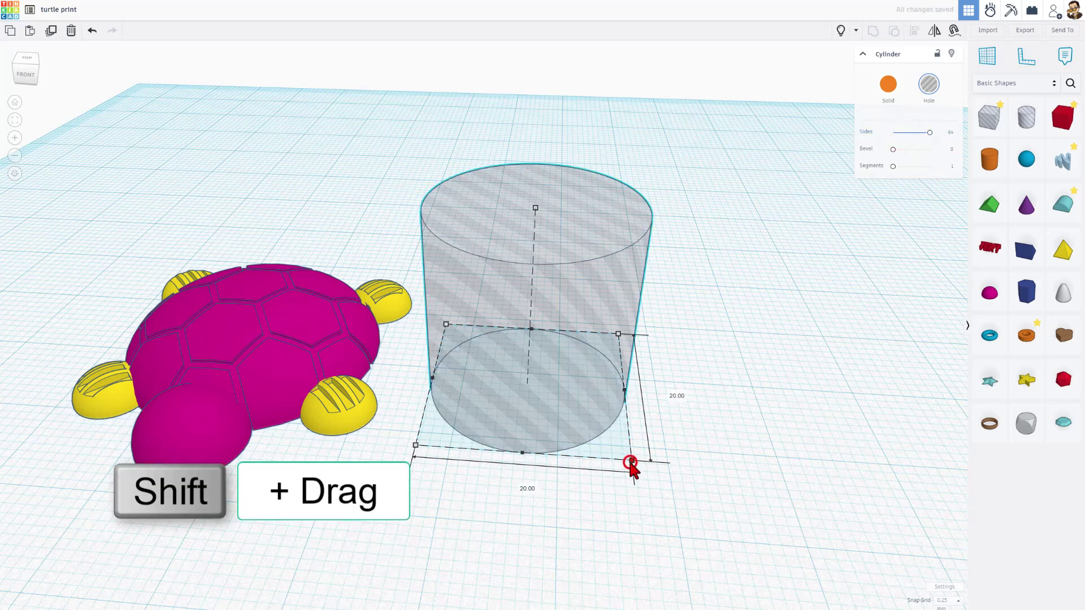
pyautogui.keyDown('shift'); pyautogui.moveTo(631, 462); pyautogui.dragTo(578, 422); pyautogui.keyUp('shift')
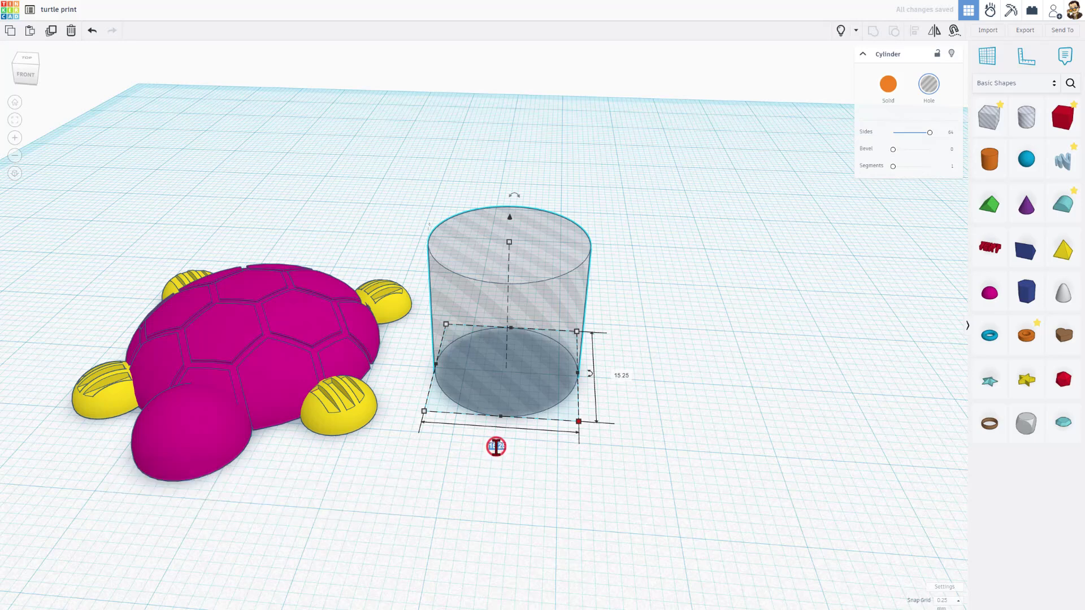
pyautogui.write('1.9')
pyautogui.press('Return')
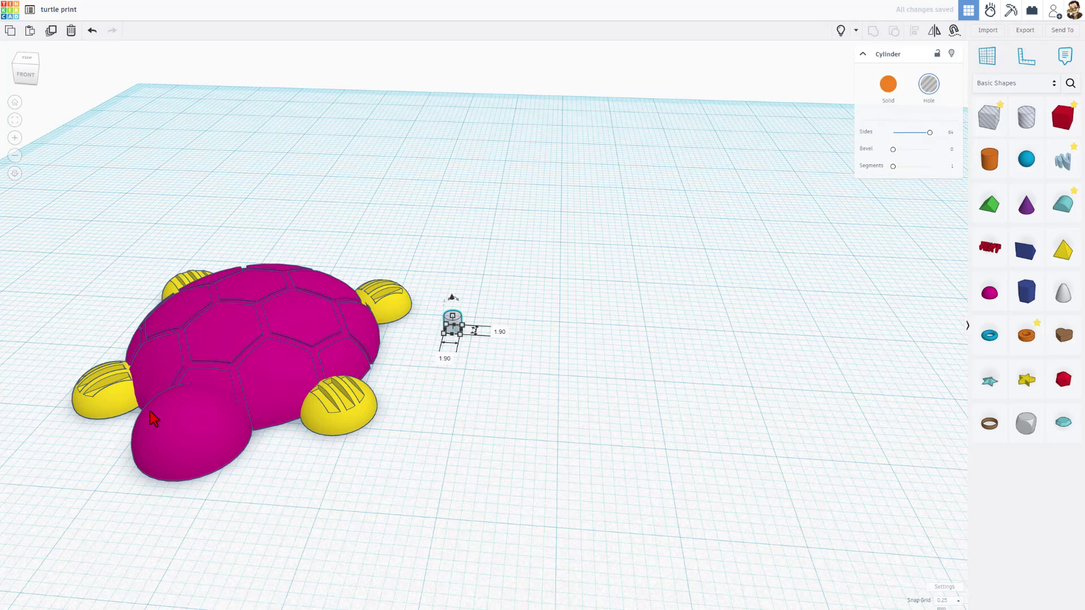
pyautogui.moveTo(452, 315); pyautogui.dragTo(460, 252)
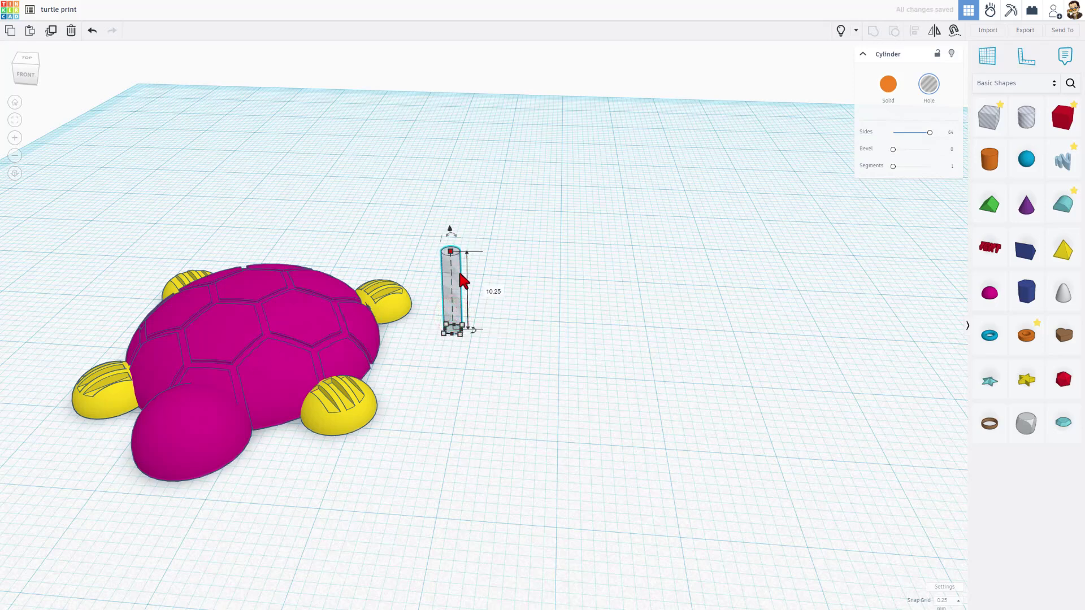
# Tilt the hole cylinder to 13° and copy-paste a second one beside it
pyautogui.click(35, 68)
pyautogui.moveTo(446, 234)
pyautogui.moveTo(444, 229); pyautogui.dragTo(428, 206)
pyautogui.moveTo(280, 451); pyautogui.dragTo(415, 435, button='right')
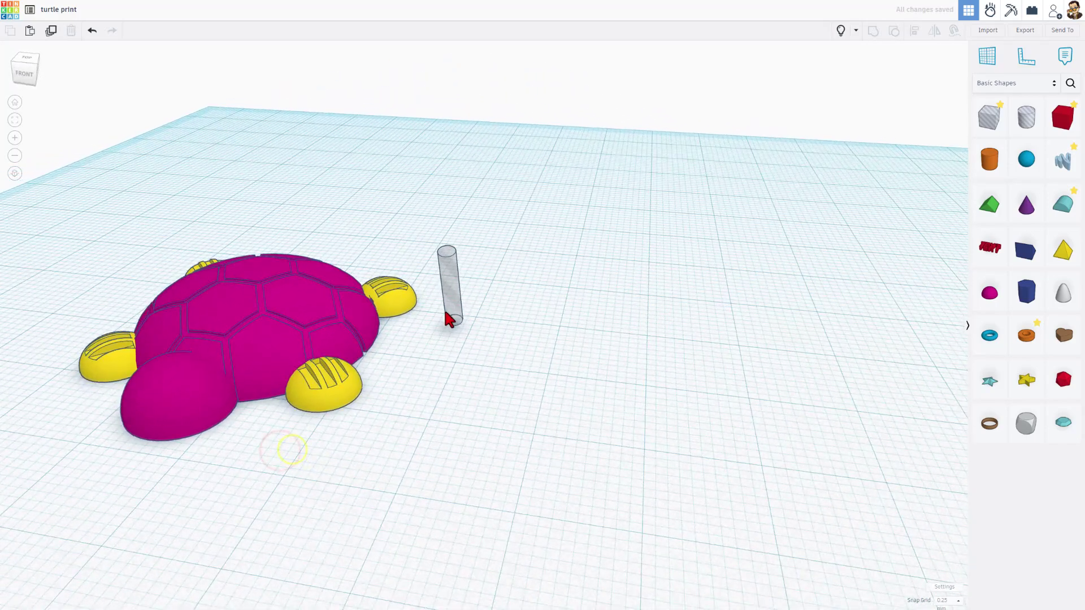
pyautogui.click(447, 314)
pyautogui.hotkey('ctrl', 'c')
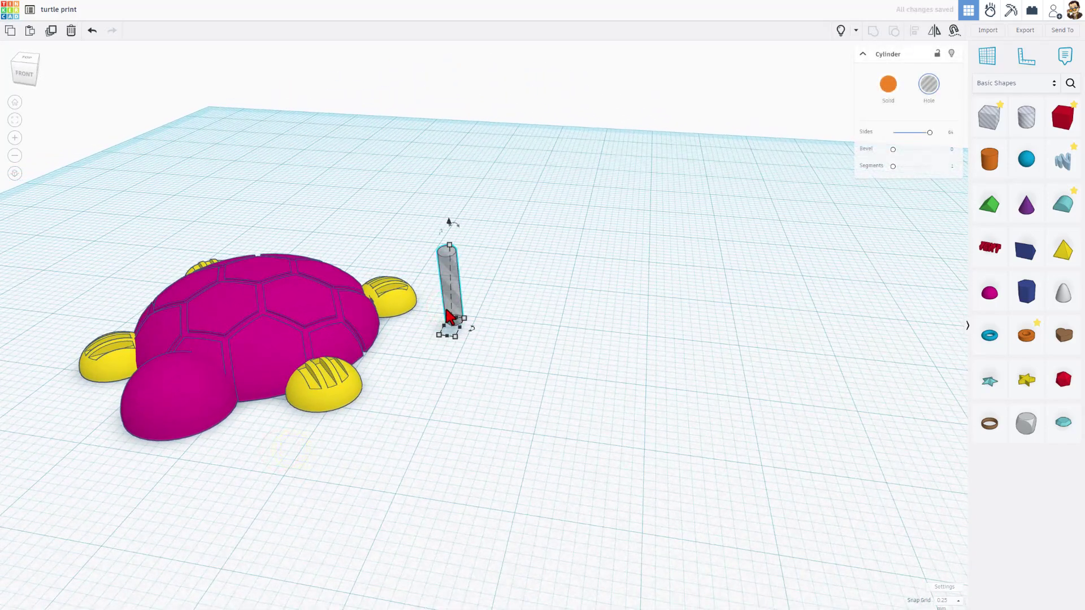
pyautogui.hotkey('ctrl', 'v')
pyautogui.moveTo(451, 317); pyautogui.dragTo(465, 315, button='right')
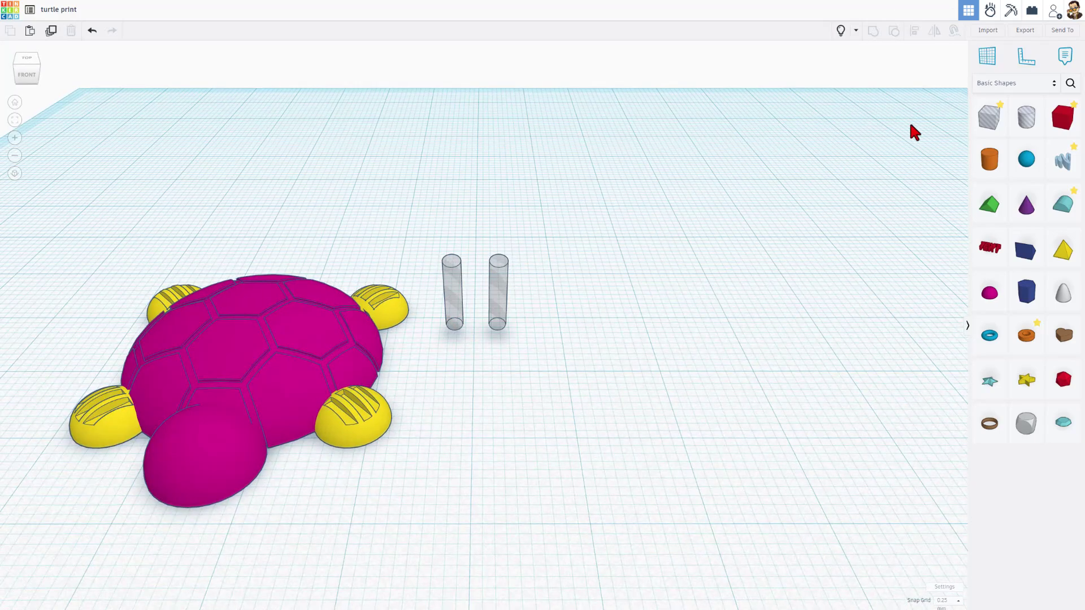
# Place the Ruler and set the left cylinder's offset to 0
pyautogui.click(1026, 56)
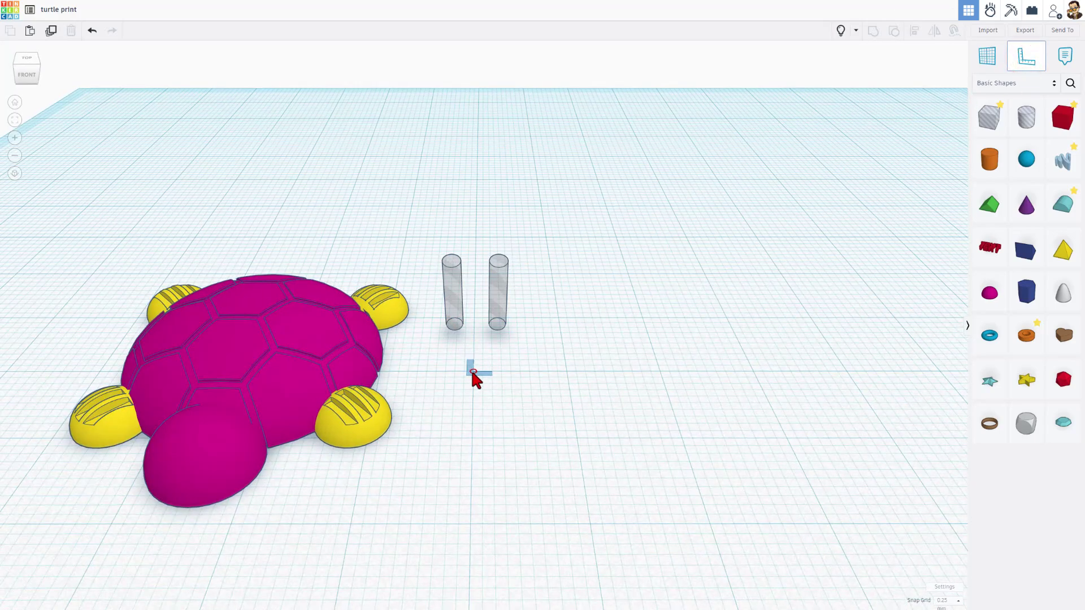
pyautogui.click(474, 371)
pyautogui.click(454, 308)
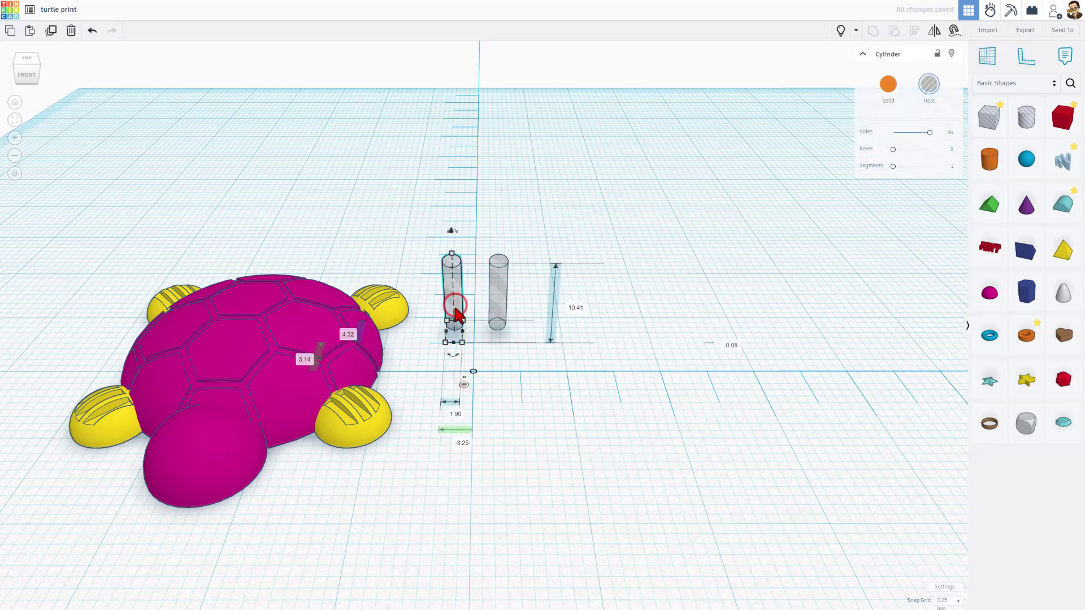
pyautogui.click(462, 443)
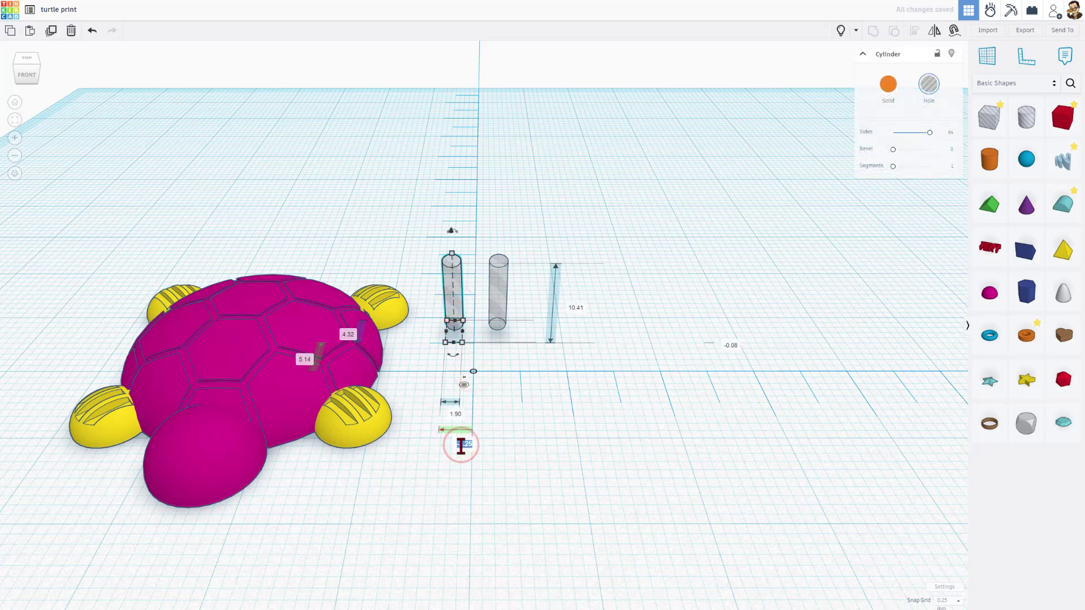
pyautogui.write('0')
pyautogui.press('Return')
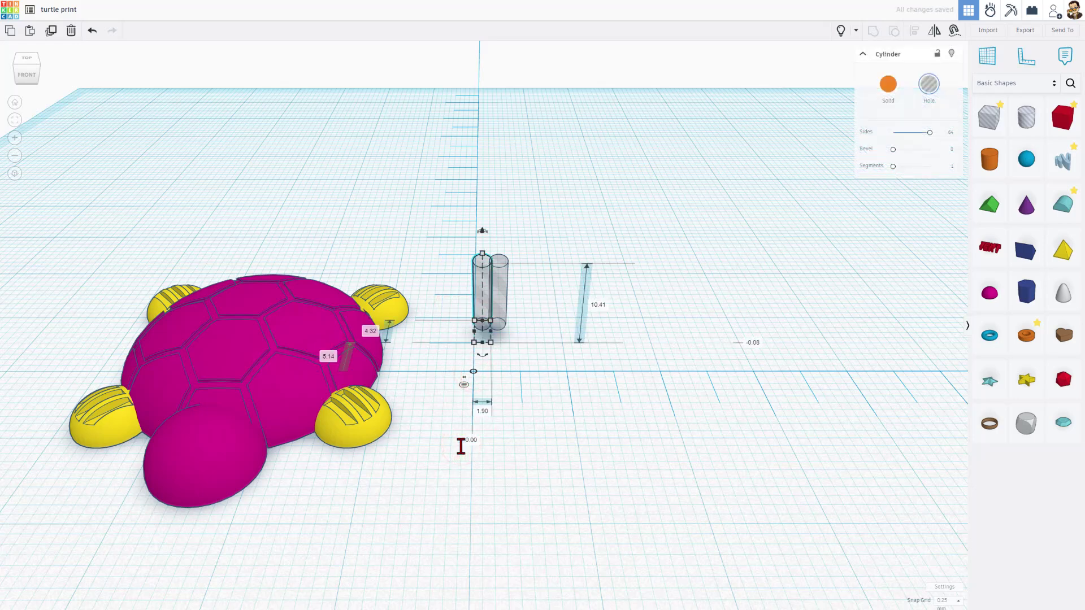
# Set the right cylinder's offset to 4.00 mm
pyautogui.click(502, 308)
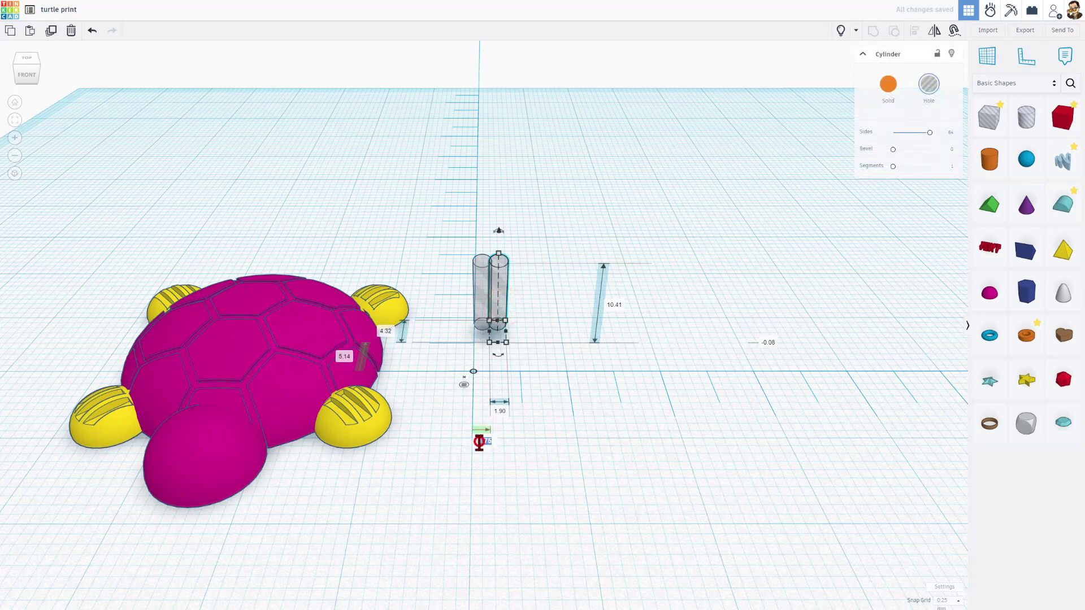
pyautogui.click(479, 439)
pyautogui.write('2')
pyautogui.press('Return')
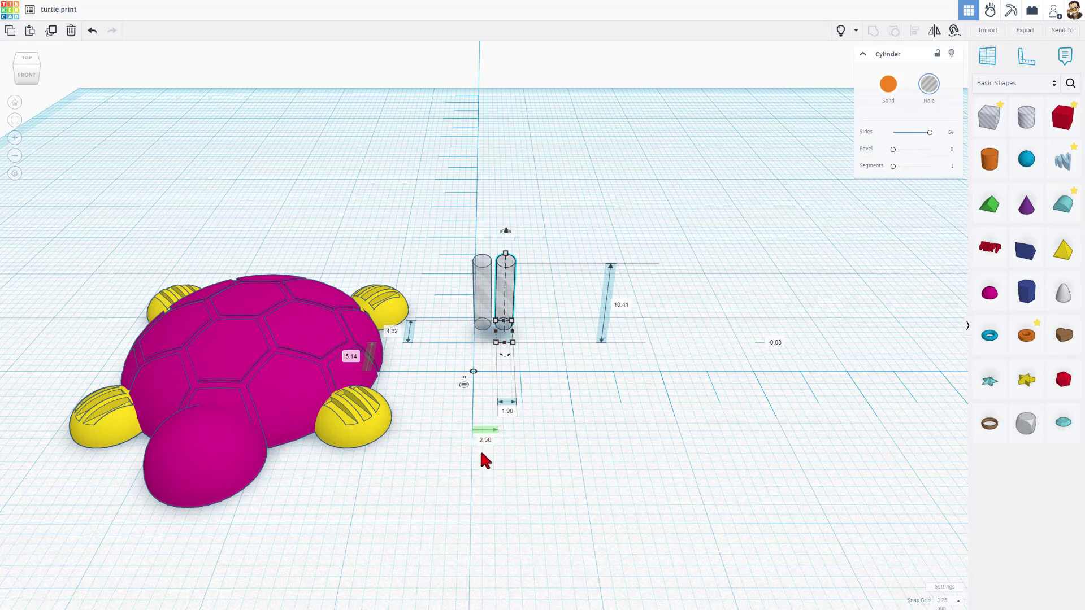
pyautogui.click(486, 440)
pyautogui.press('Return')
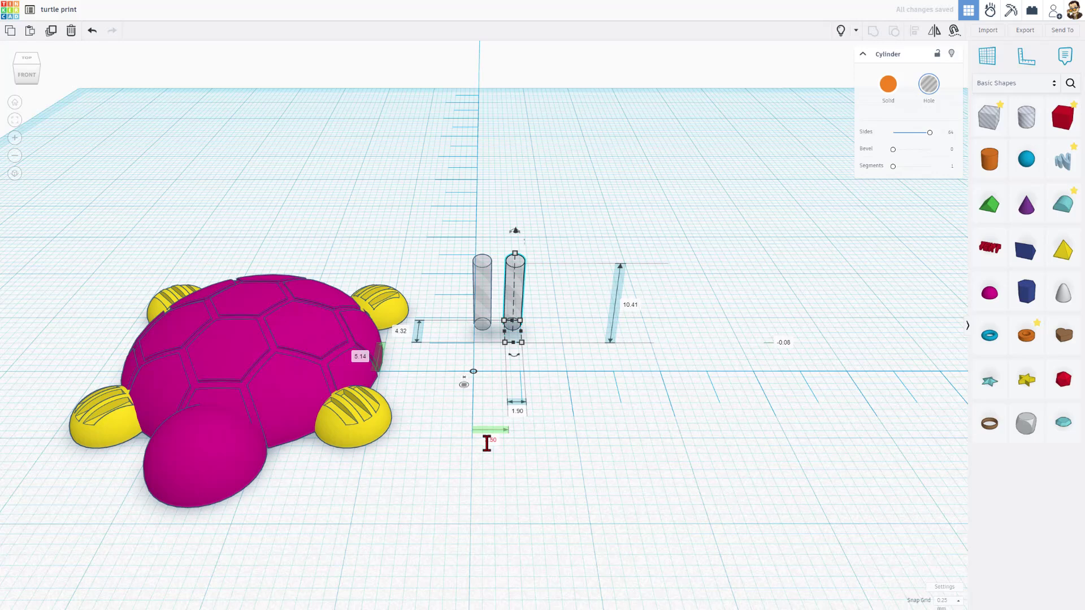
pyautogui.click(487, 441)
pyautogui.write('4')
pyautogui.press('Return')
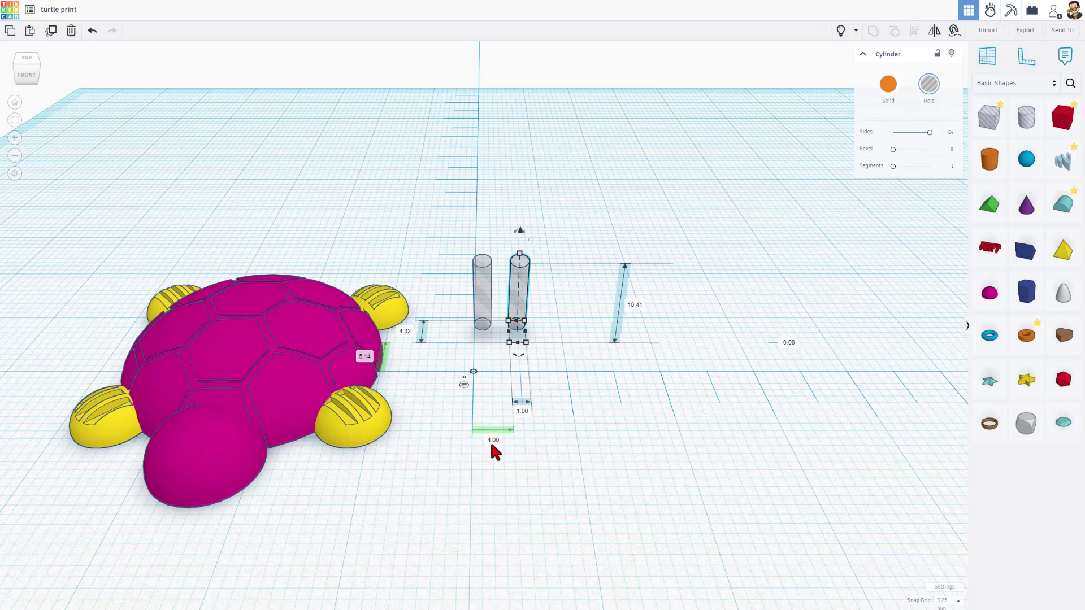
# Group the two hole cylinders and centre them on the turtle's head
pyautogui.click(464, 377)
pyautogui.click(462, 363)
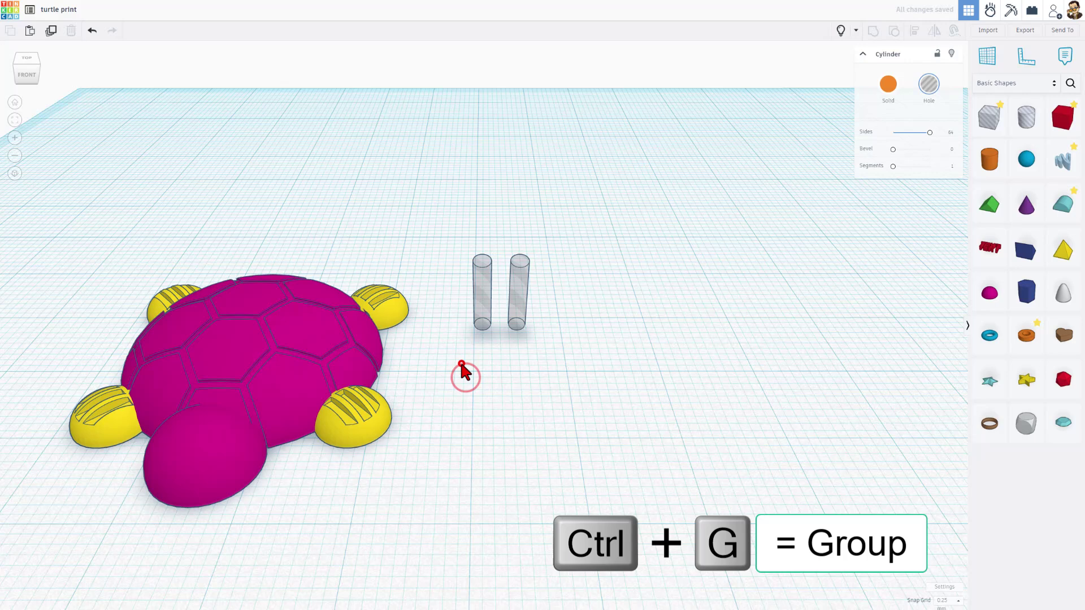
pyautogui.moveTo(461, 305); pyautogui.dragTo(537, 353)
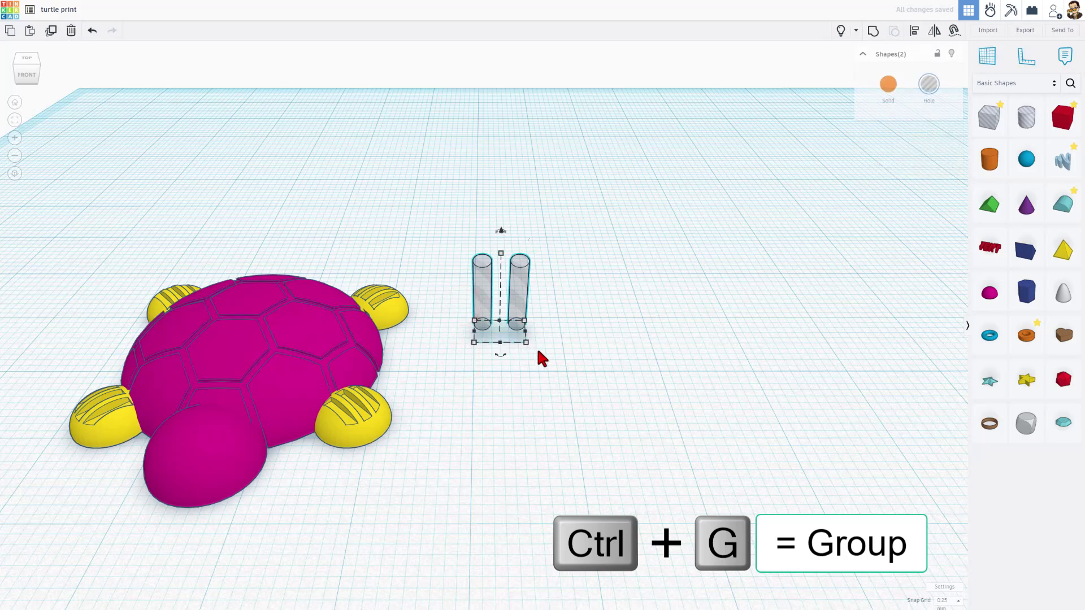
pyautogui.hotkey('ctrl', 'g')
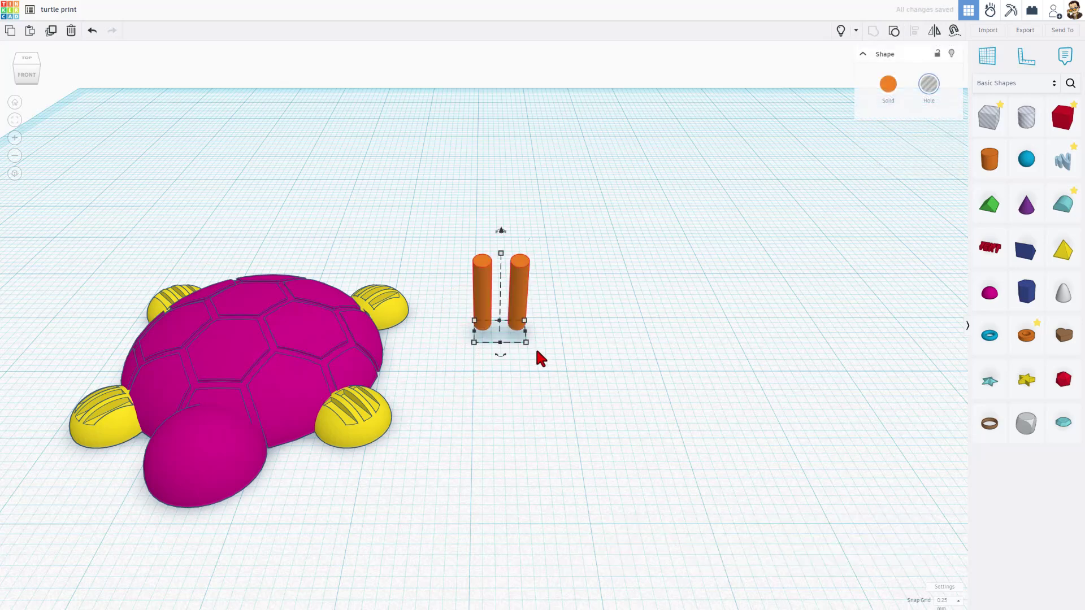
pyautogui.keyDown('shift'); pyautogui.click(215, 469); pyautogui.keyUp('shift')
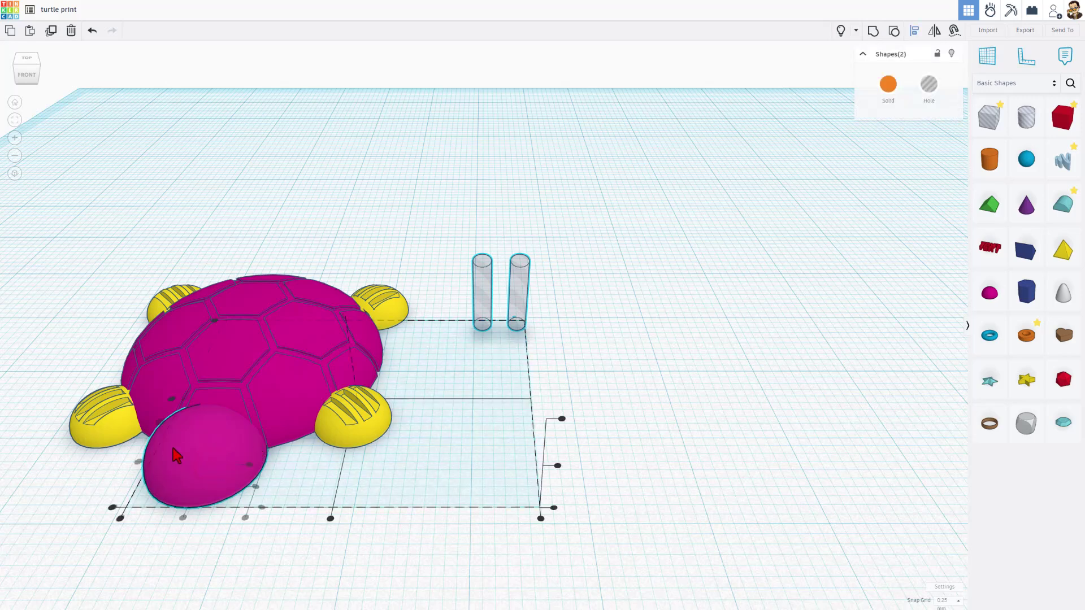
pyautogui.click(189, 460)
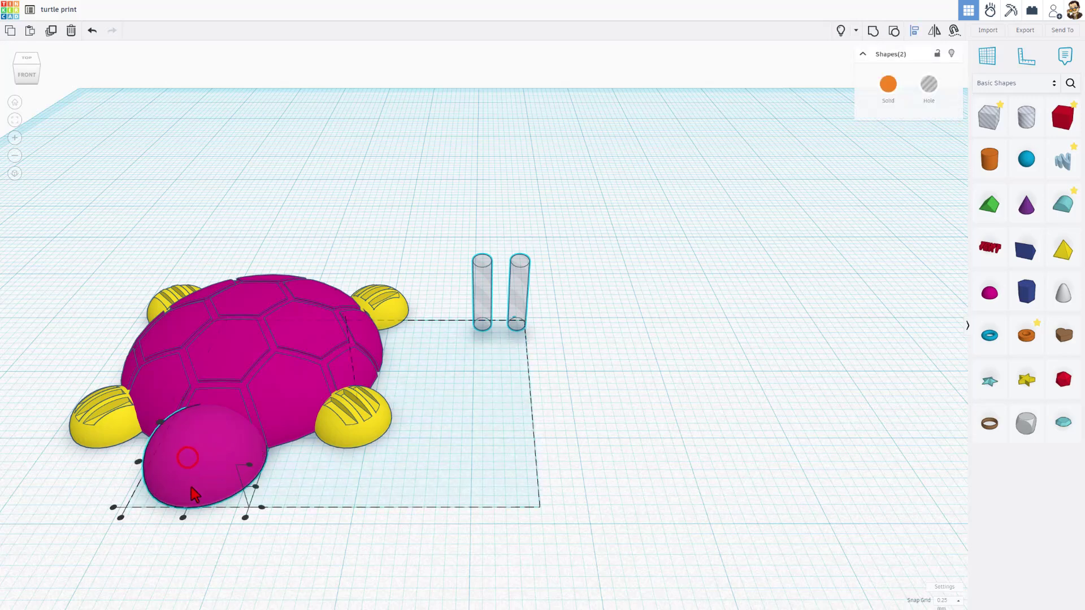
pyautogui.click(182, 517)
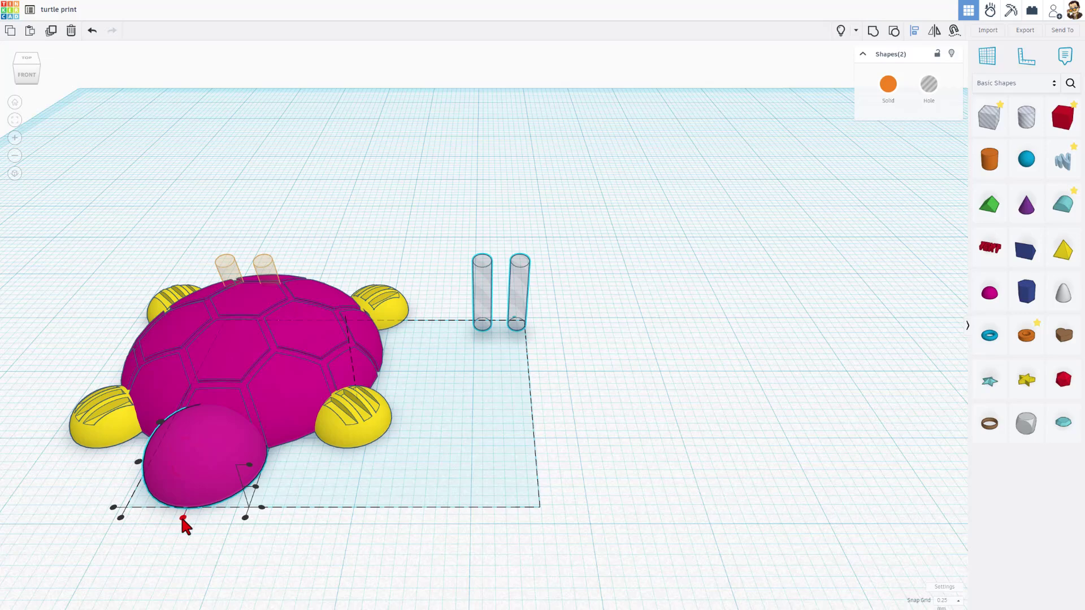
pyautogui.click(314, 520)
# Keep the 0.25 mm snap grid and raise the cylinder group slightly into the head
pyautogui.moveTo(248, 445); pyautogui.dragTo(470, 372, button='right')
pyautogui.click(470, 372)
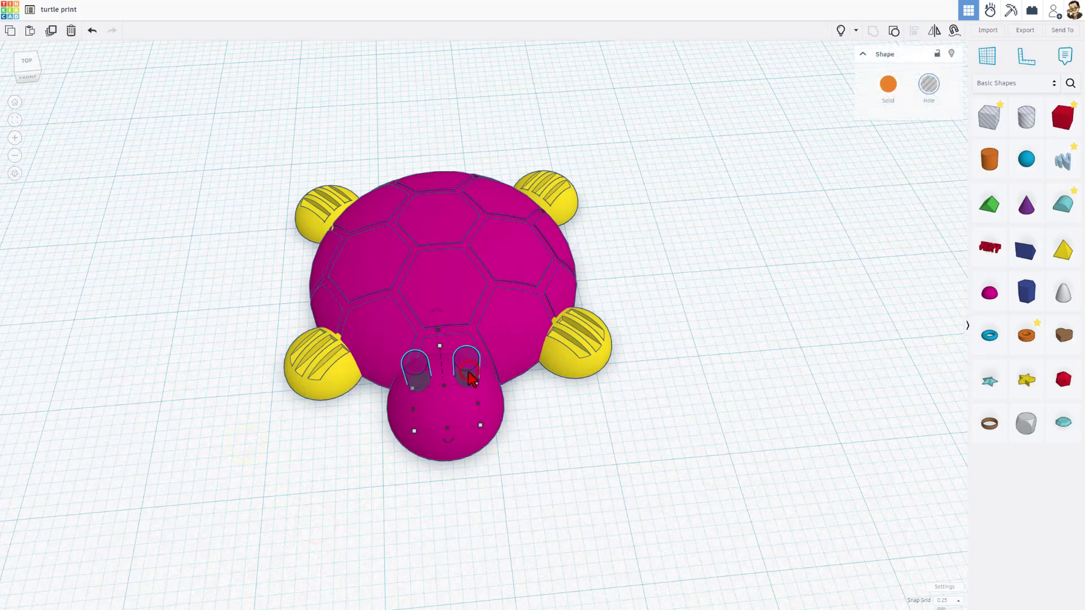
pyautogui.moveTo(470, 374); pyautogui.dragTo(477, 385)
pyautogui.hotkey('ctrl', 'z')
pyautogui.moveTo(476, 382); pyautogui.dragTo(553, 286, button='right')
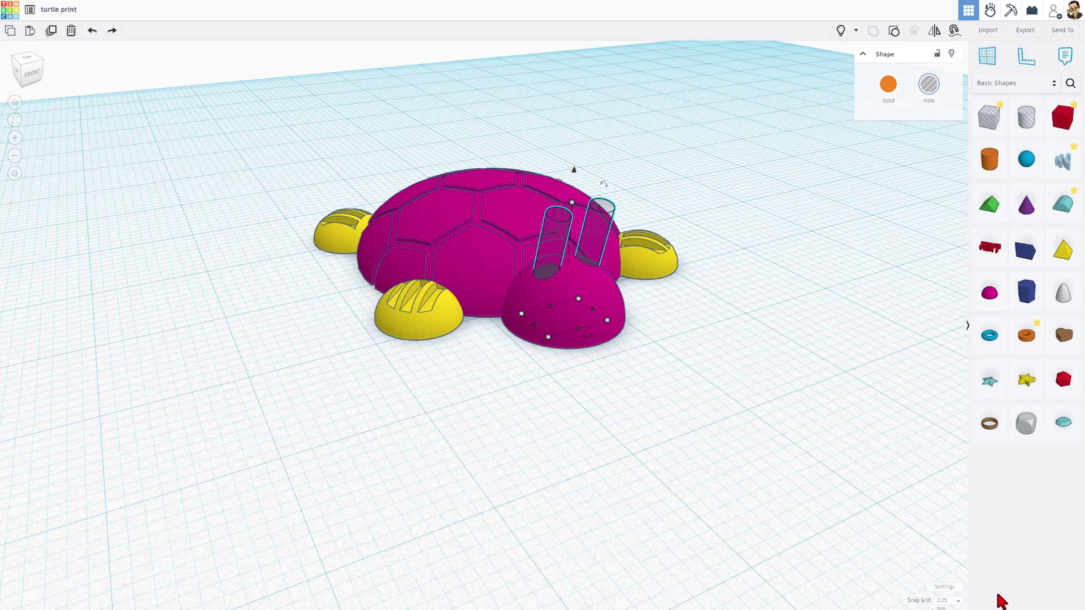
pyautogui.click(947, 601)
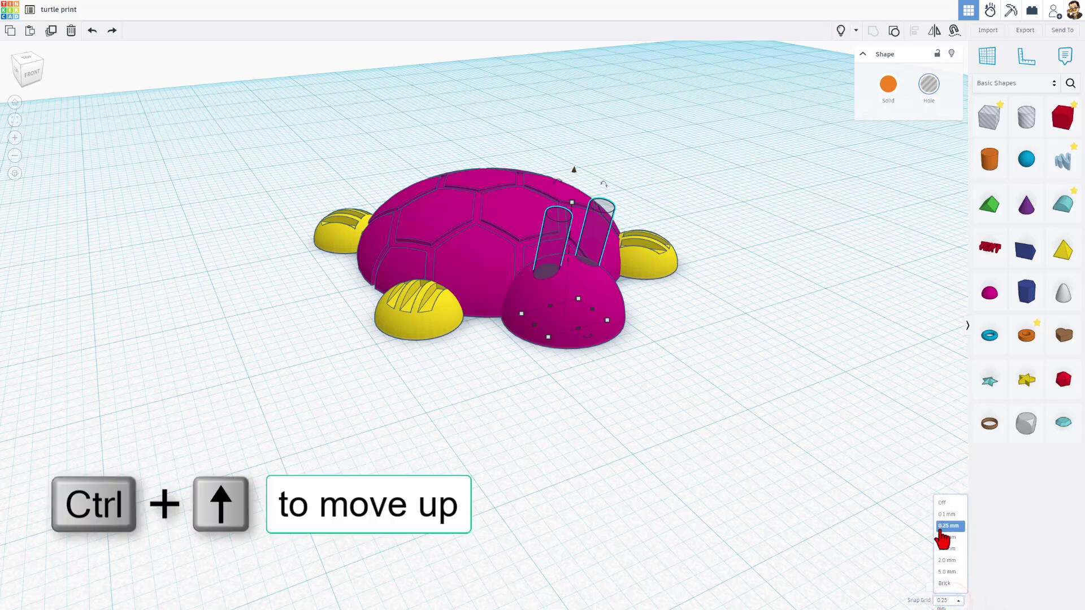
pyautogui.click(944, 526)
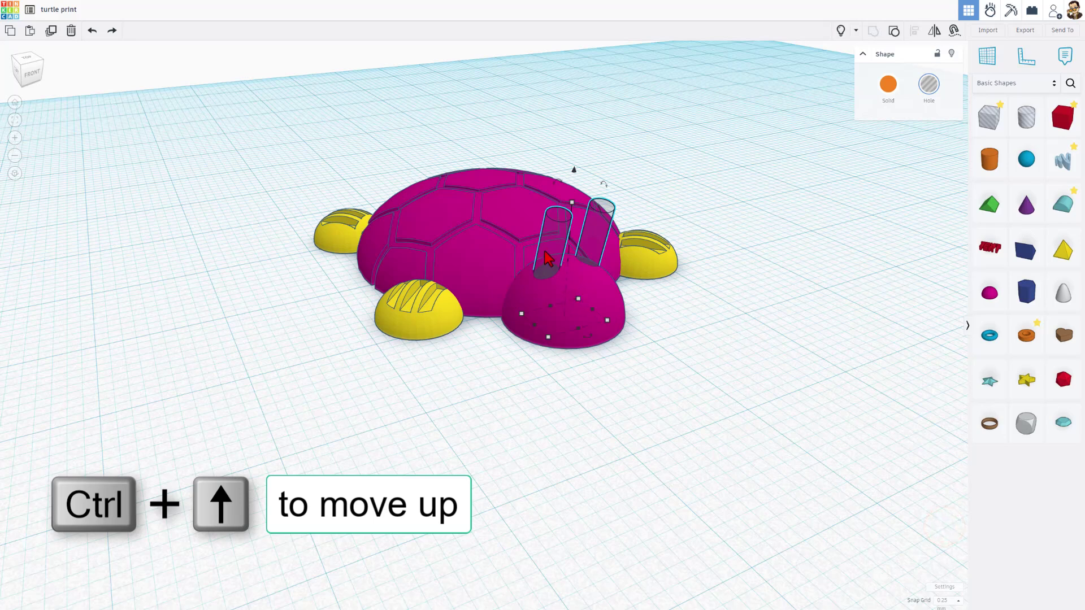
pyautogui.hotkey('ctrl', 'Up')
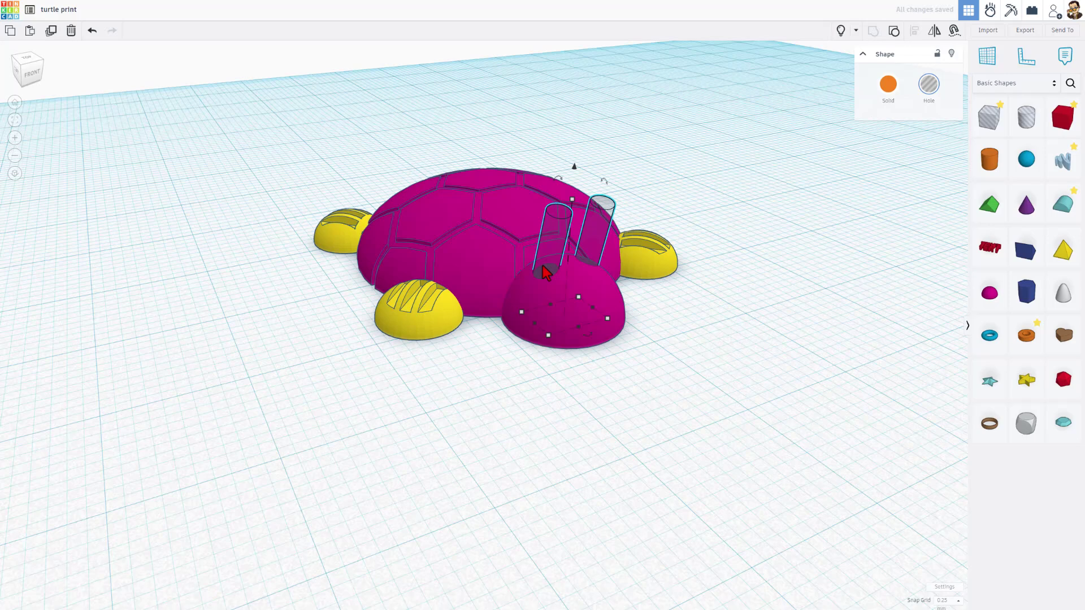
# Add a tube hole beside the turtle with a 0.8 wall thickness
pyautogui.click(631, 389)
pyautogui.click(630, 389)
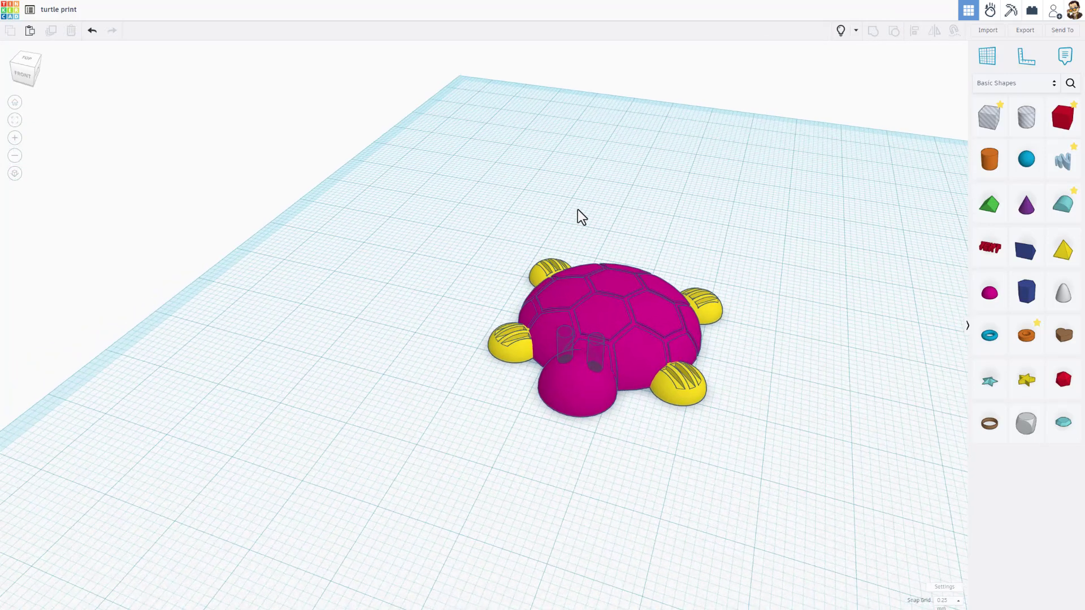
pyautogui.moveTo(577, 210); pyautogui.dragTo(538, 185, button='right')
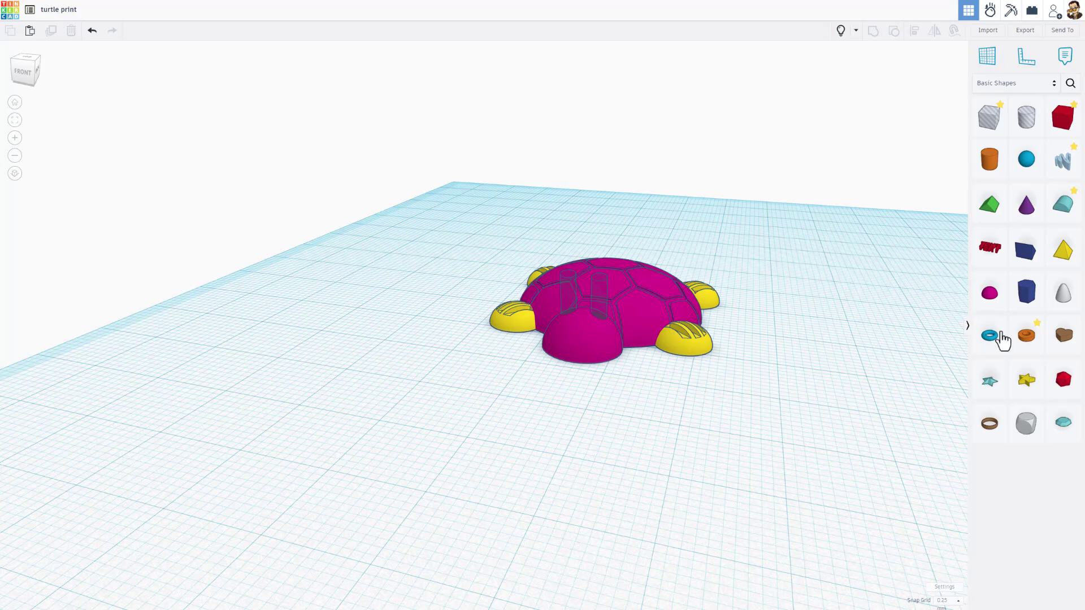
pyautogui.moveTo(1024, 342); pyautogui.dragTo(394, 316)
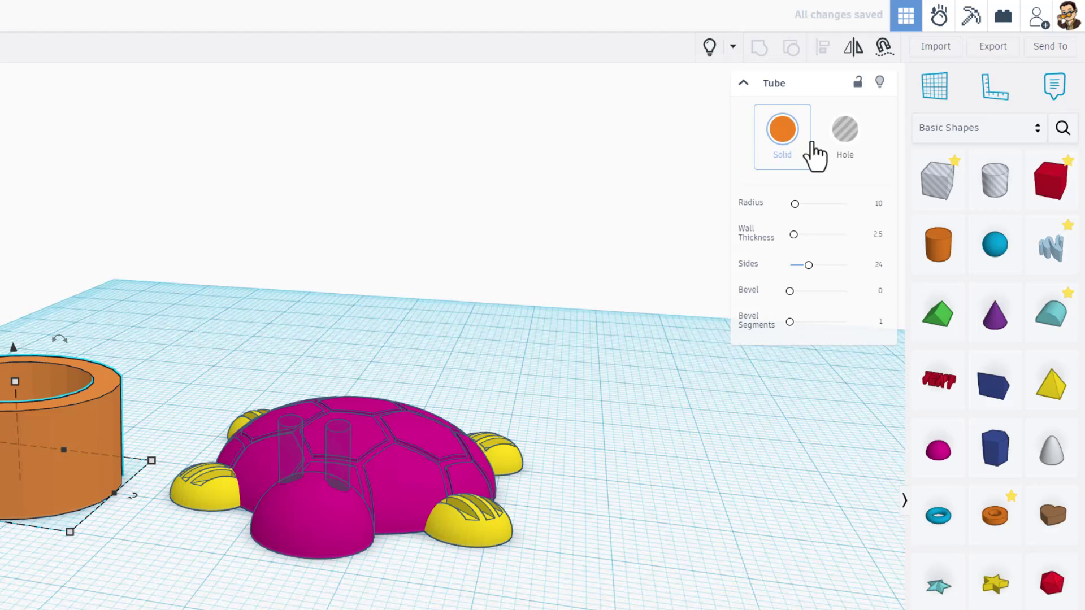
pyautogui.click(834, 138)
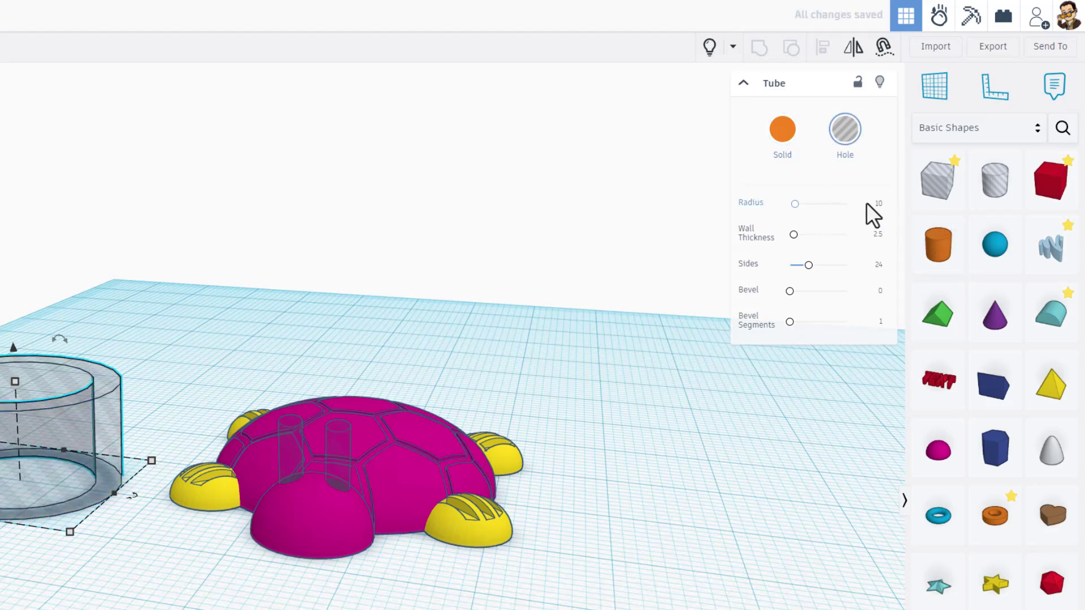
pyautogui.click(876, 236)
pyautogui.press('Return')
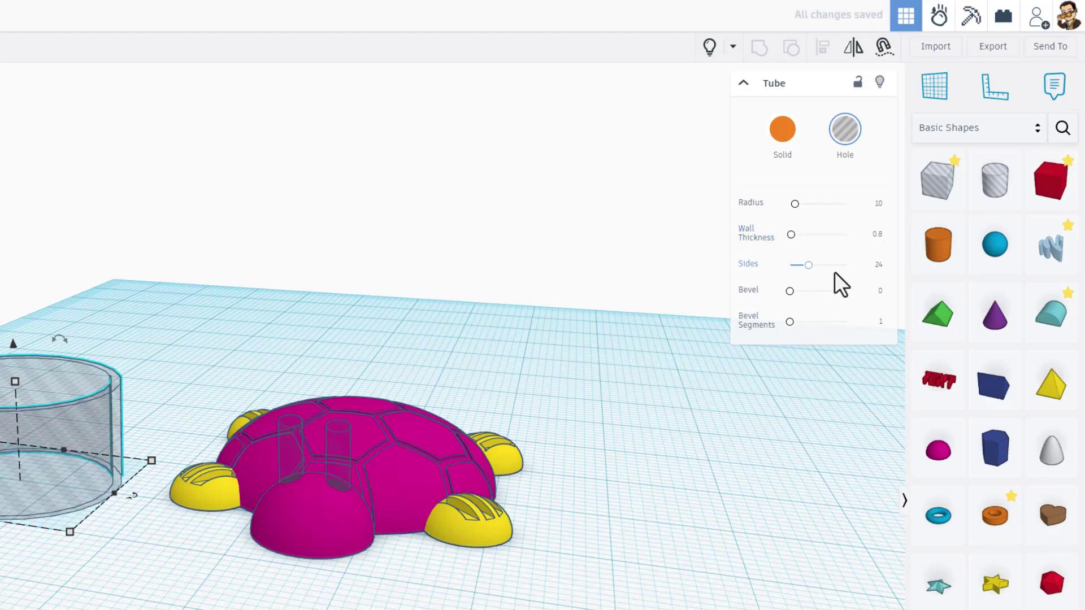
# Smooth the tube hole to 64 sides and tilt it 67.5° onto its side
pyautogui.moveTo(810, 266); pyautogui.dragTo(887, 272)
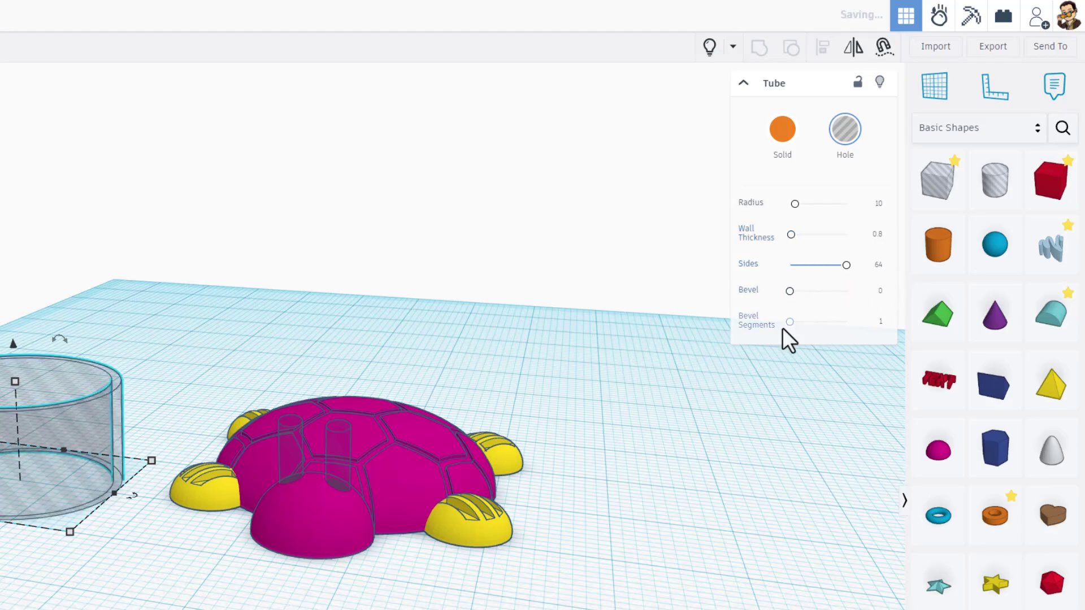
pyautogui.moveTo(226, 452); pyautogui.dragTo(320, 279, button='right')
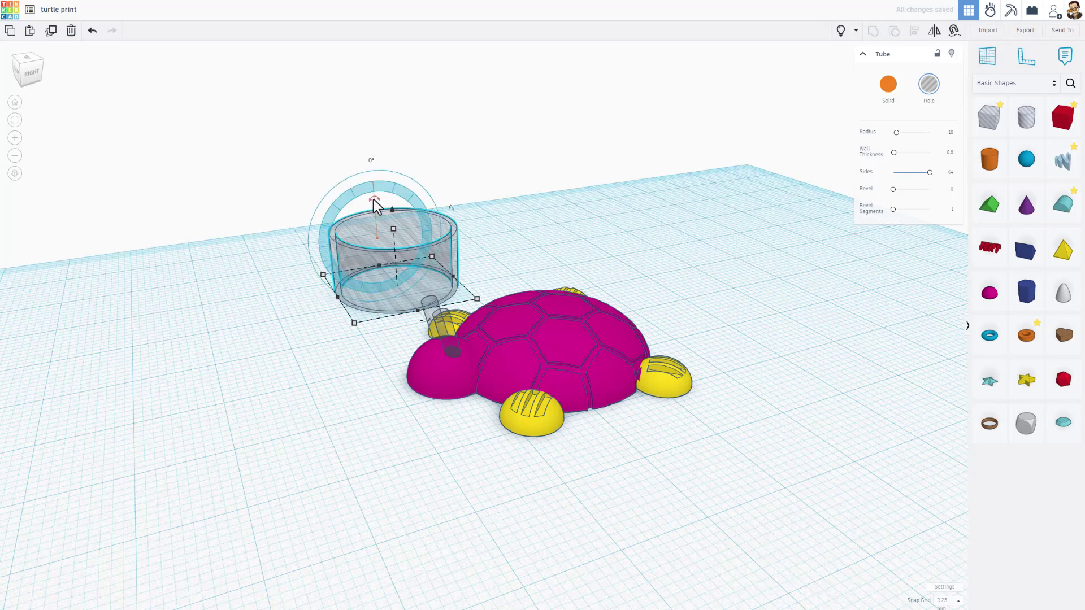
pyautogui.moveTo(374, 199); pyautogui.dragTo(338, 227)
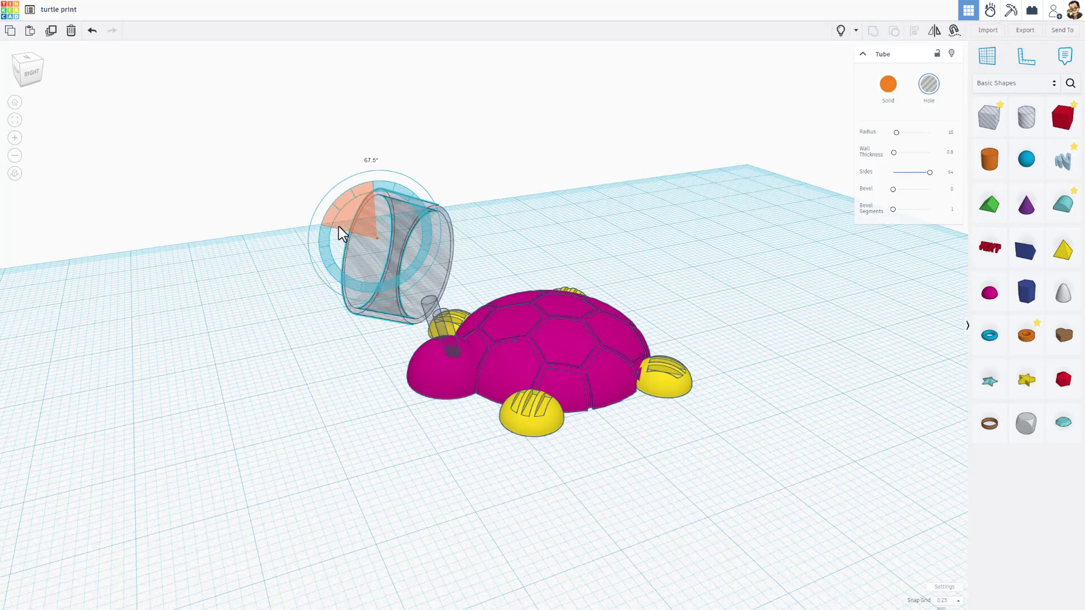
# Align the tube hole with the turtle's head on two axes
pyautogui.click(289, 307)
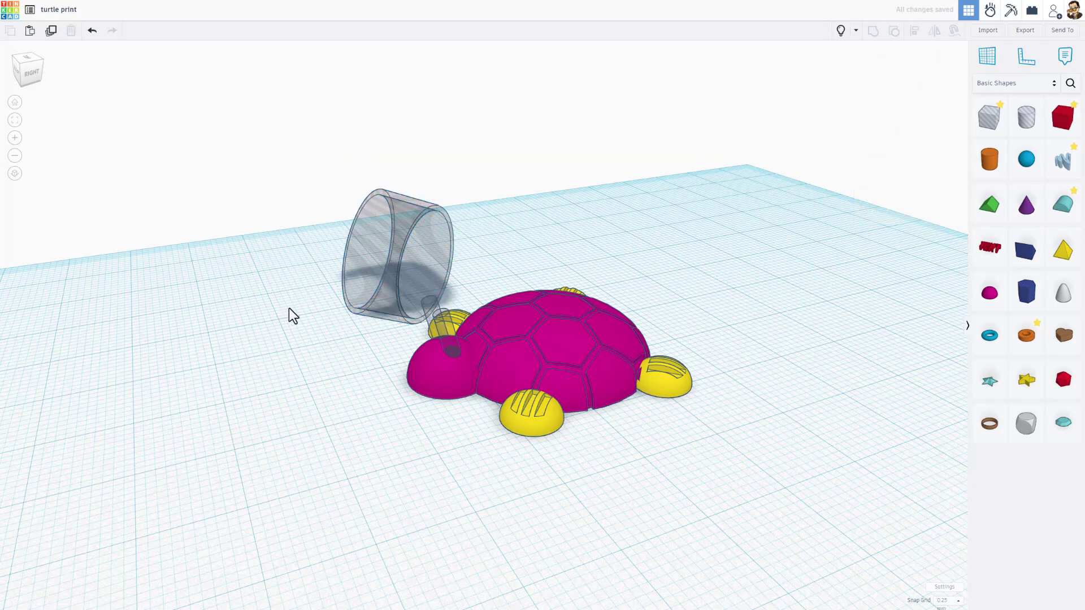
pyautogui.moveTo(315, 369); pyautogui.dragTo(320, 359)
pyautogui.moveTo(324, 345); pyautogui.dragTo(360, 276, button='right')
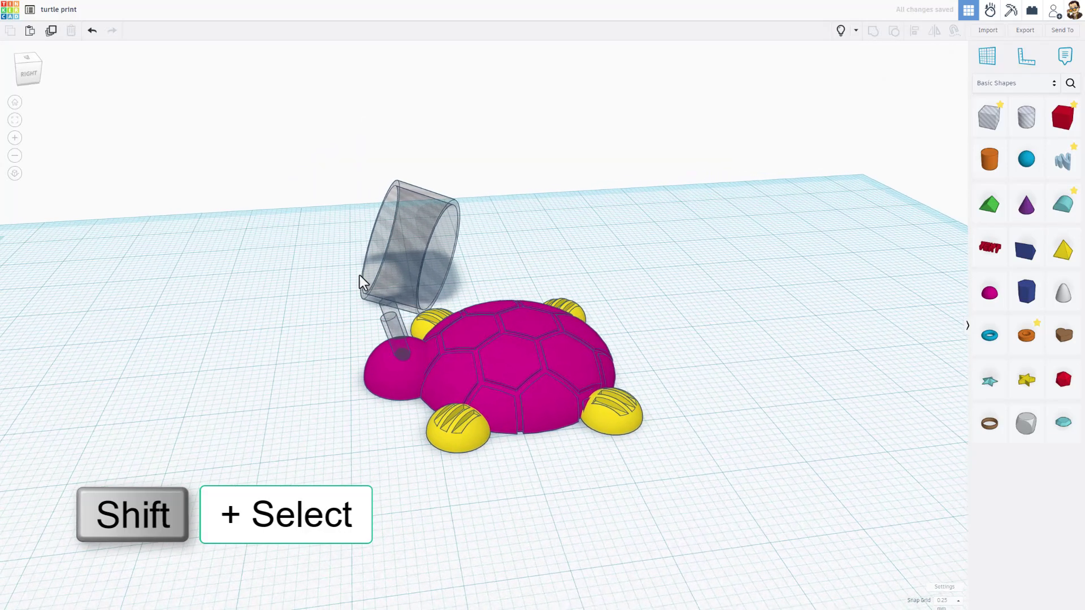
pyautogui.keyDown('shift'); pyautogui.click(420, 239); pyautogui.keyUp('shift')
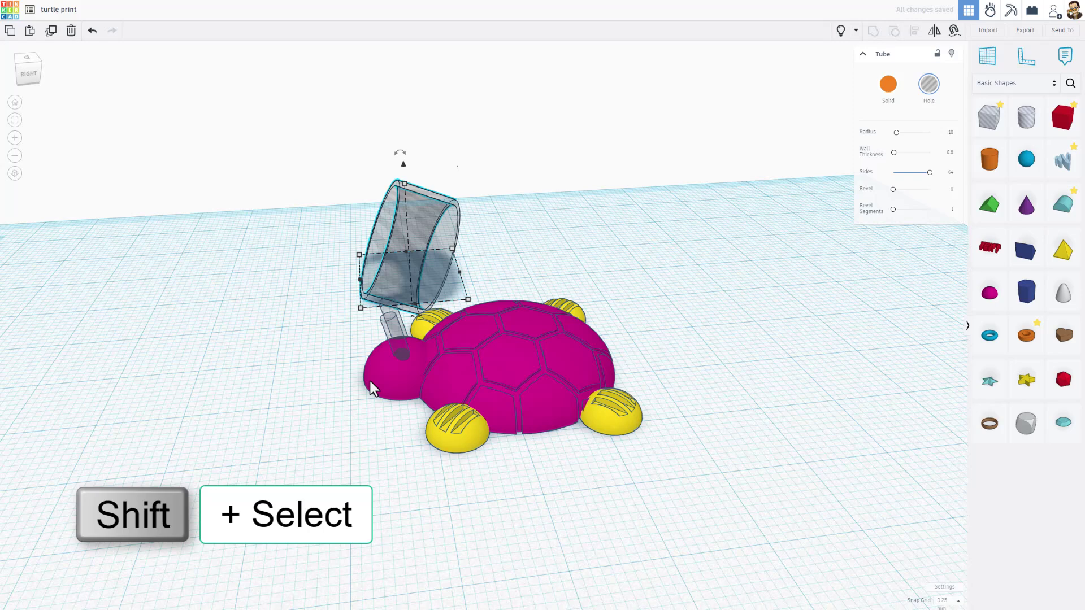
pyautogui.keyDown('shift'); pyautogui.click(373, 381); pyautogui.keyUp('shift')
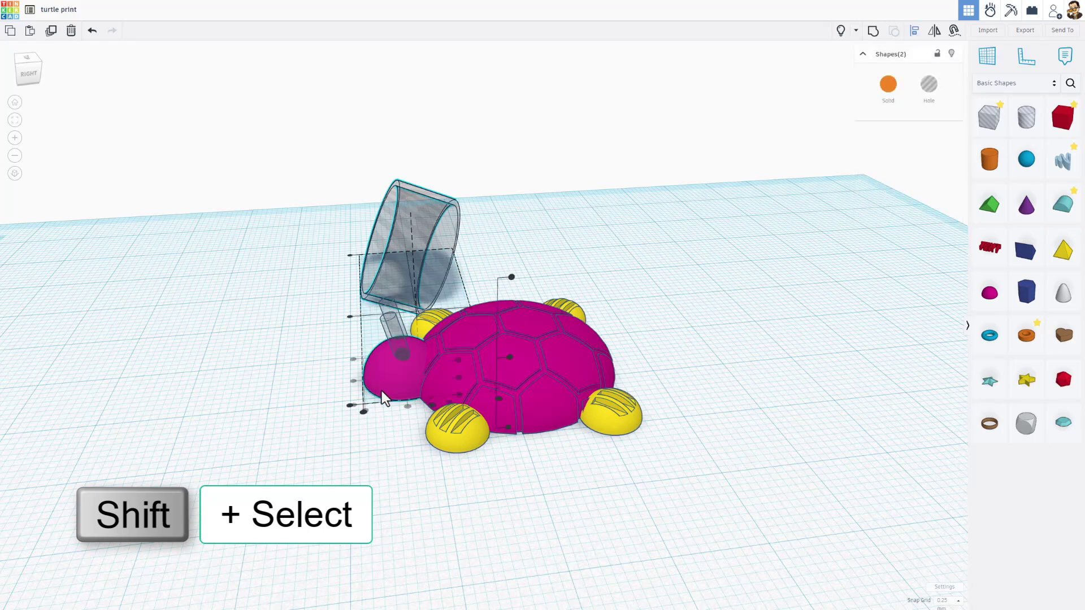
pyautogui.press('l')
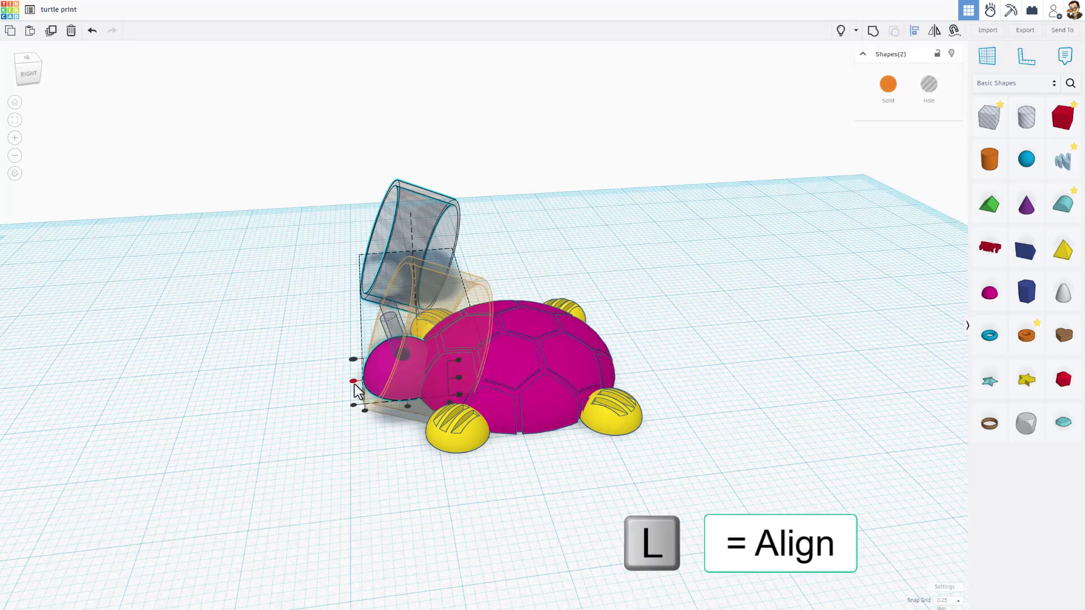
pyautogui.click(353, 381)
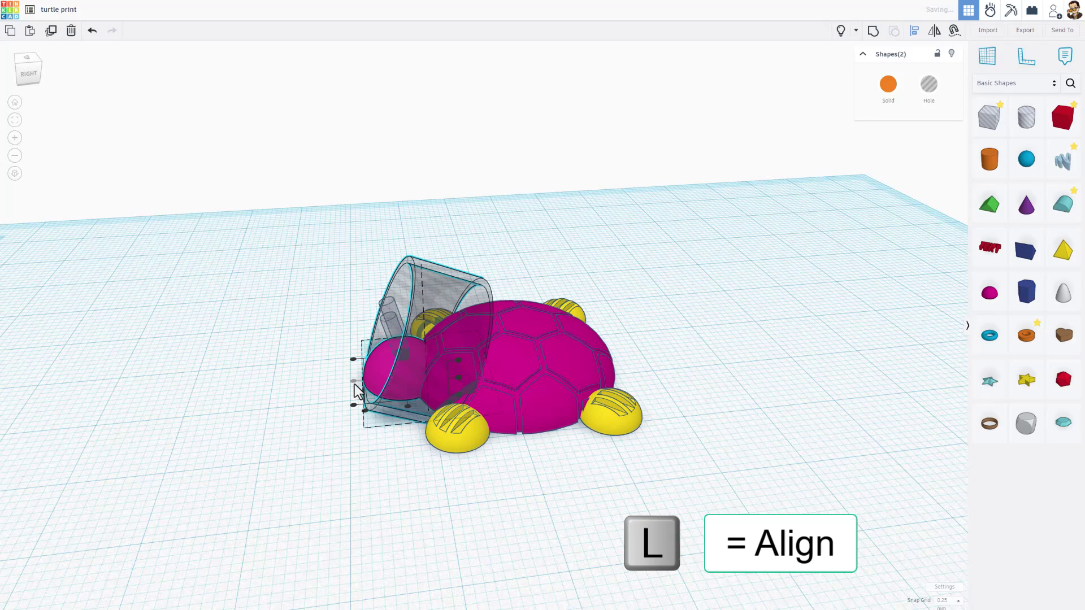
pyautogui.click(364, 411)
pyautogui.click(334, 442)
# Drop the tube hole onto the workplane and nudge it back over the head
pyautogui.moveTo(333, 442); pyautogui.dragTo(558, 290, button='right')
pyautogui.click(505, 263)
pyautogui.press('d')
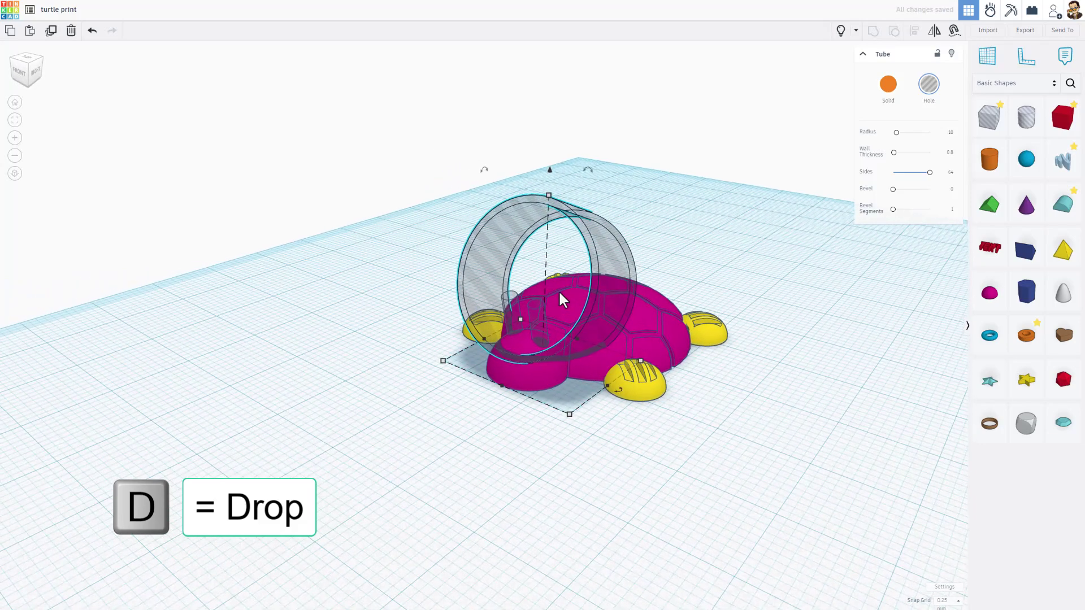
pyautogui.press('Down')
pyautogui.press('Down')
pyautogui.press('Down')
pyautogui.press('Down')
pyautogui.press('Down')
pyautogui.press('Down')
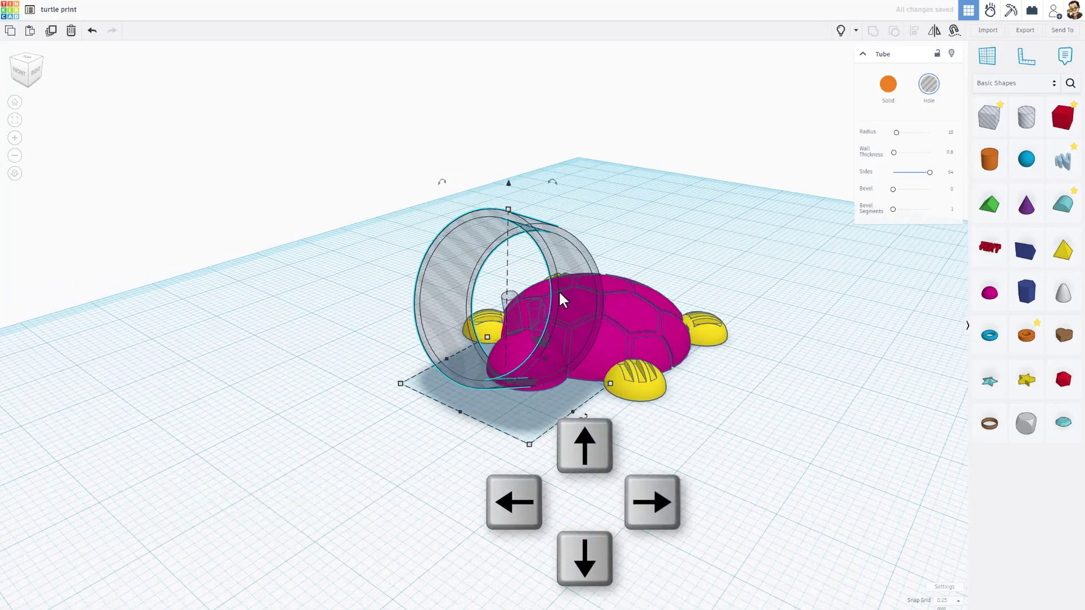
pyautogui.moveTo(558, 289); pyautogui.dragTo(635, 276, button='right')
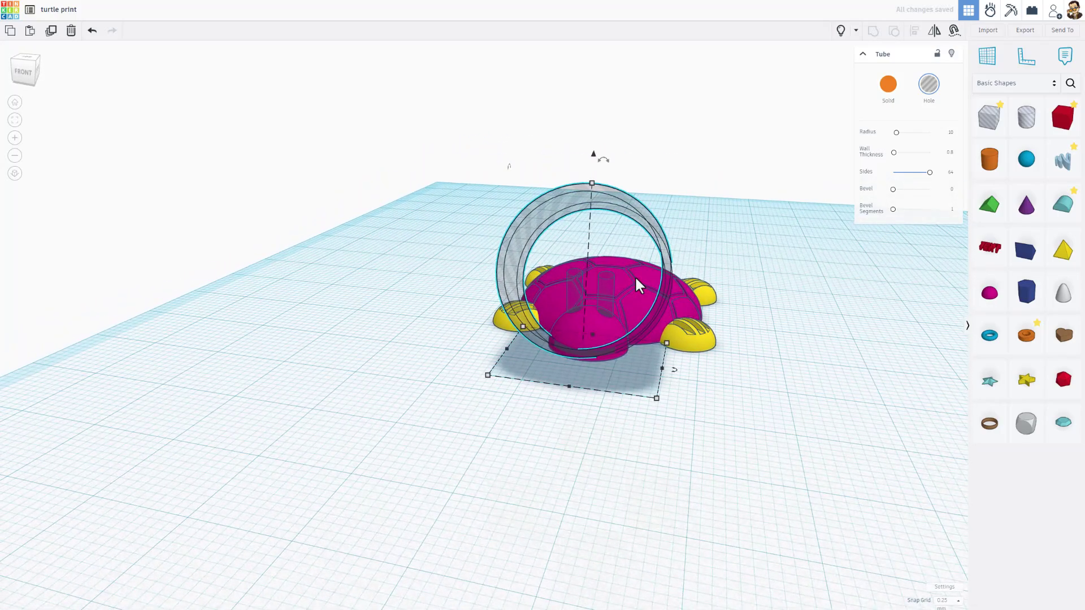
pyautogui.press('Up')
pyautogui.press('Up')
pyautogui.press('Up')
pyautogui.press('Up')
pyautogui.press('Up')
pyautogui.press('Up')
pyautogui.press('Up')
pyautogui.press('Up')
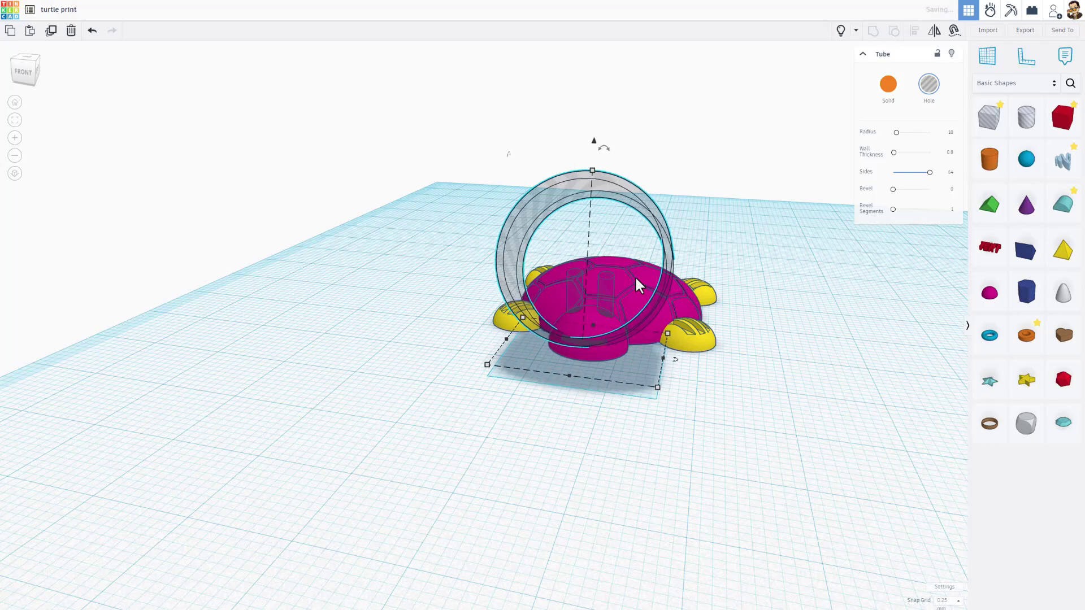
pyautogui.moveTo(499, 459); pyautogui.dragTo(521, 498, button='right')
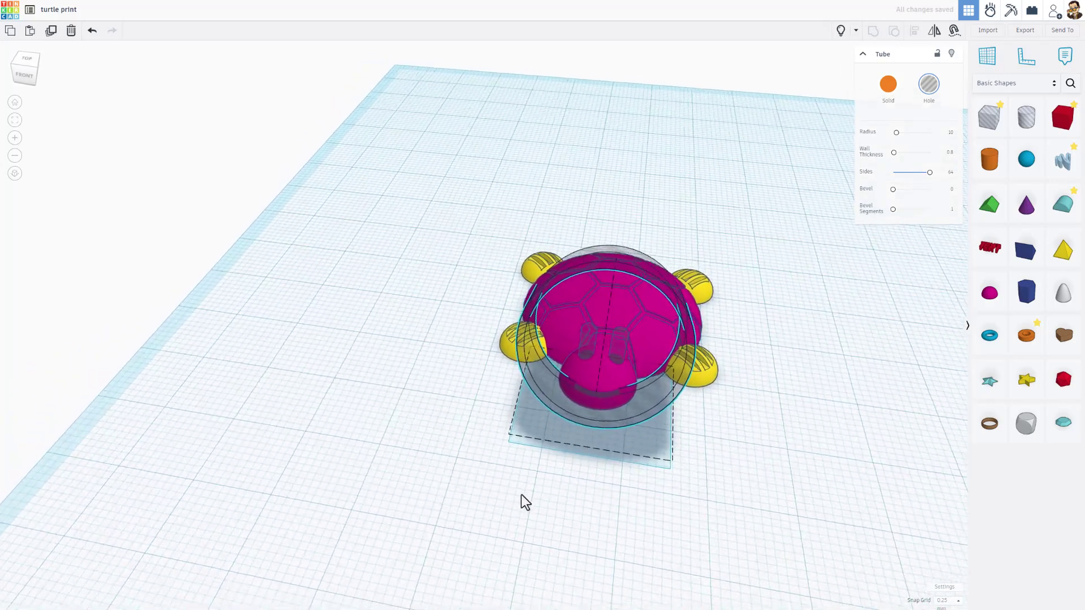
# From a top orthographic view, group the head parts with the tube hole to carve the smile
pyautogui.click(612, 460)
pyautogui.moveTo(613, 458); pyautogui.dragTo(635, 318, button='right')
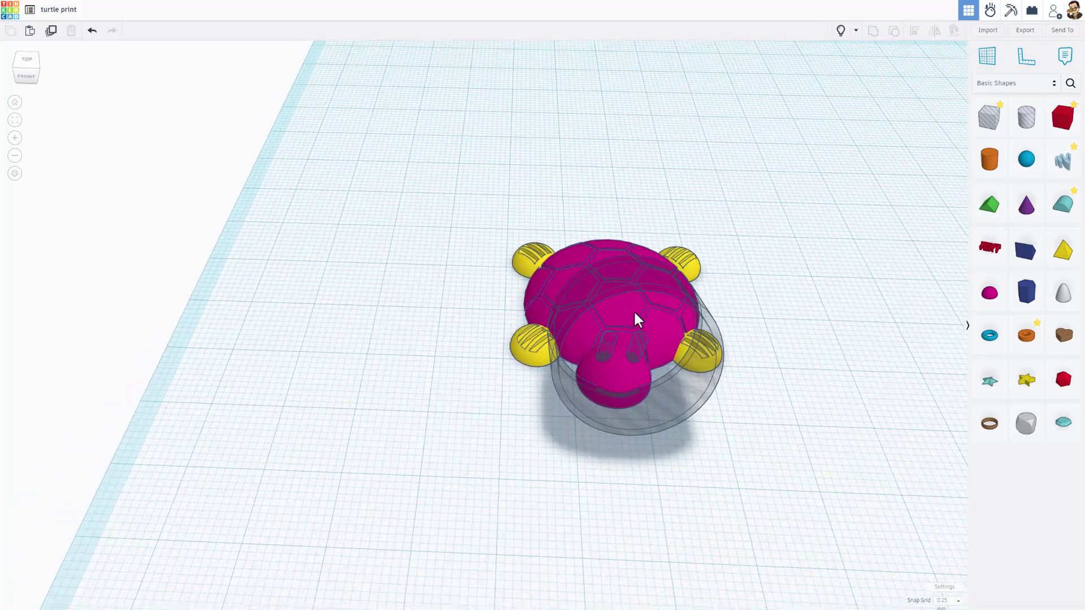
pyautogui.click(21, 64)
pyautogui.click(15, 174)
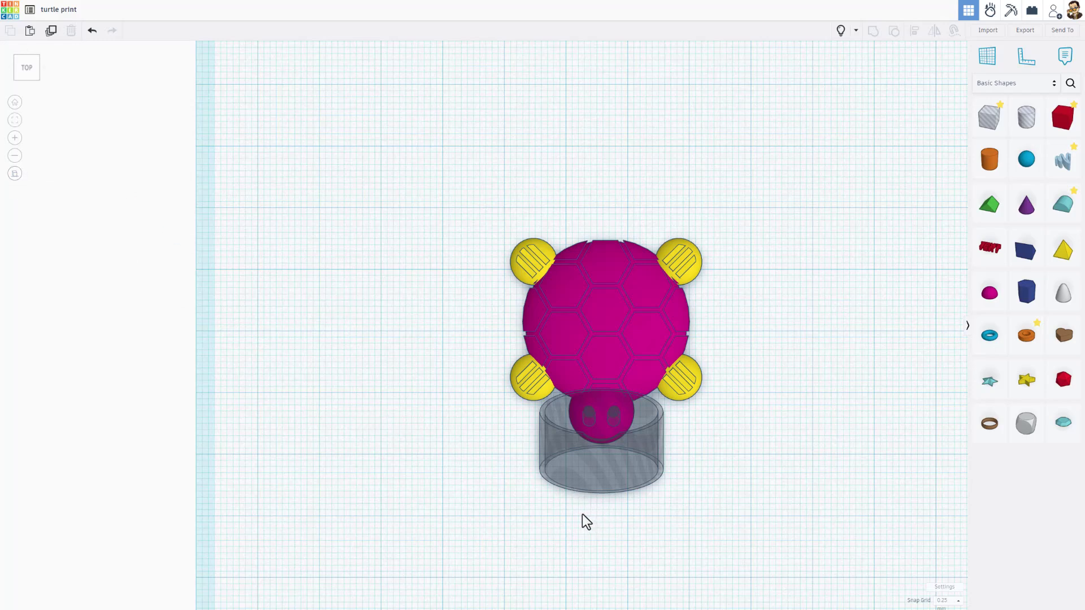
pyautogui.moveTo(581, 514); pyautogui.dragTo(632, 415)
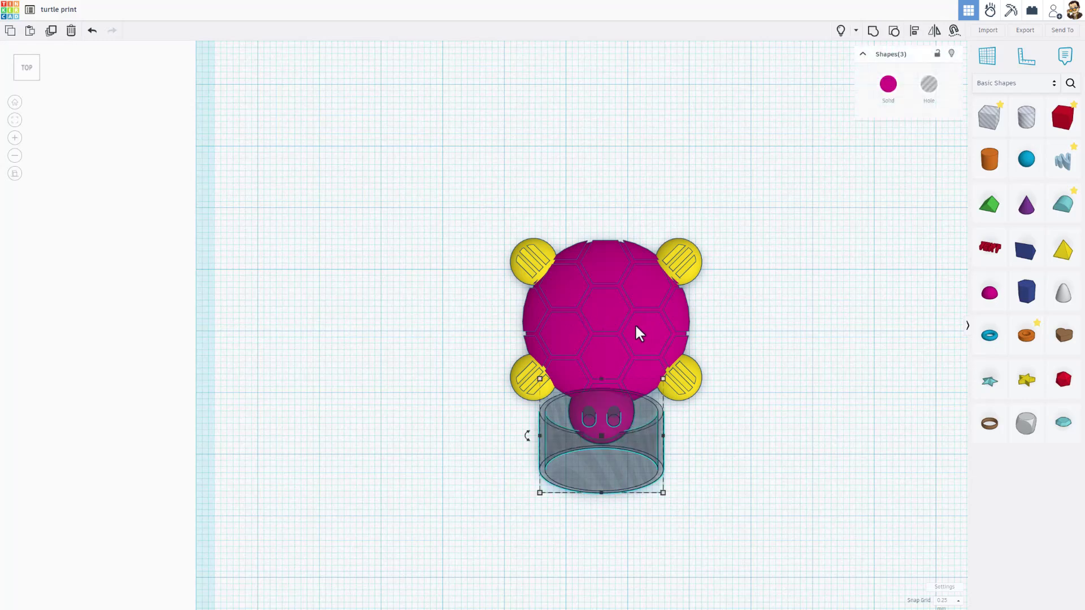
pyautogui.click(872, 32)
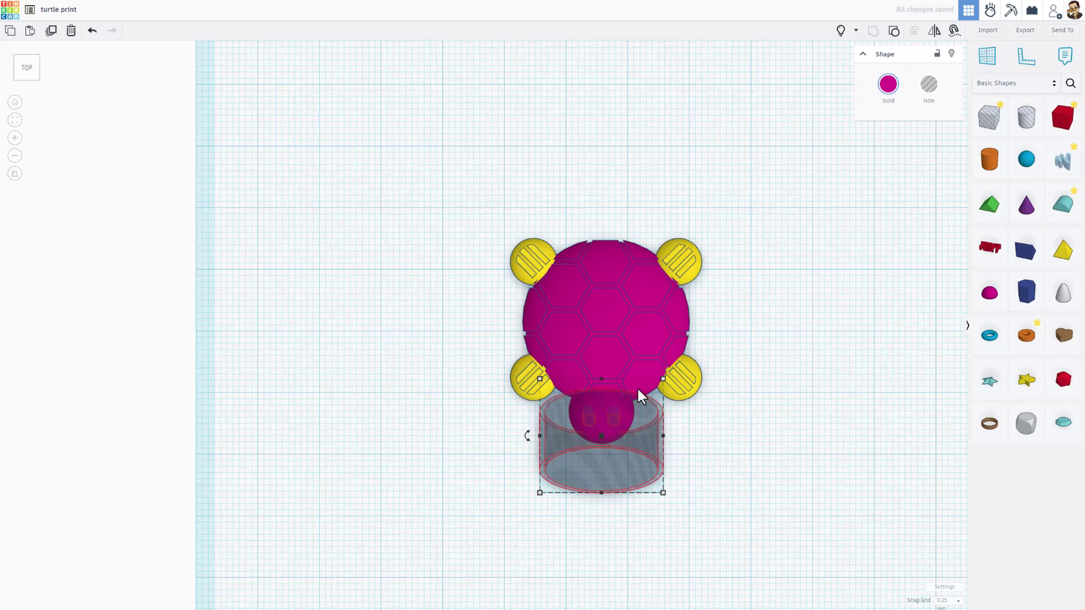
pyautogui.click(15, 175)
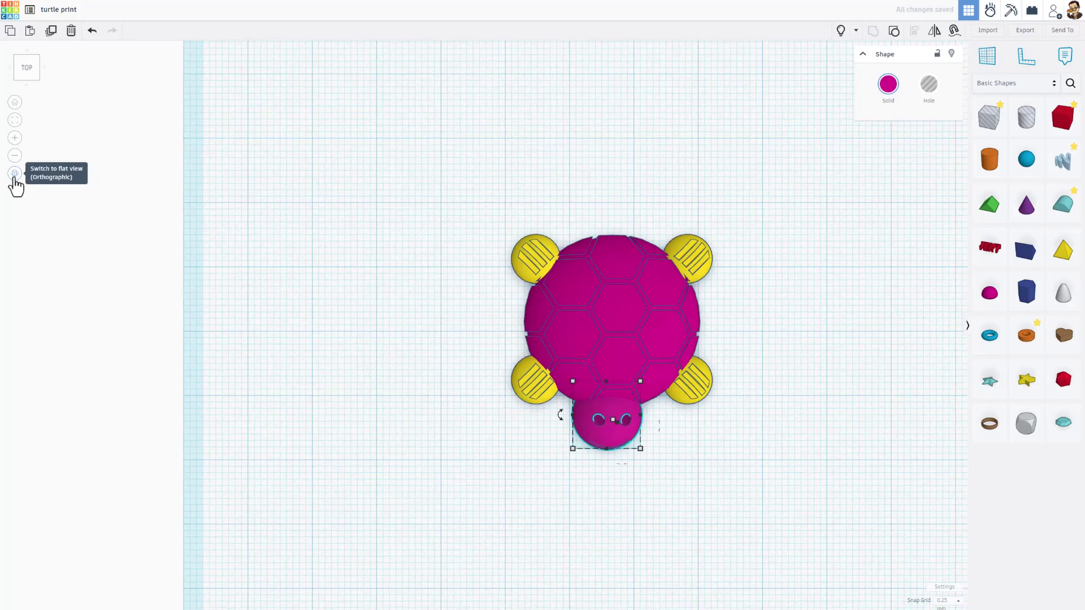
pyautogui.moveTo(789, 382); pyautogui.dragTo(767, 252, button='right')
# Place a cone and a box hole left of the turtle, giving the box hole height 10
pyautogui.click(767, 253)
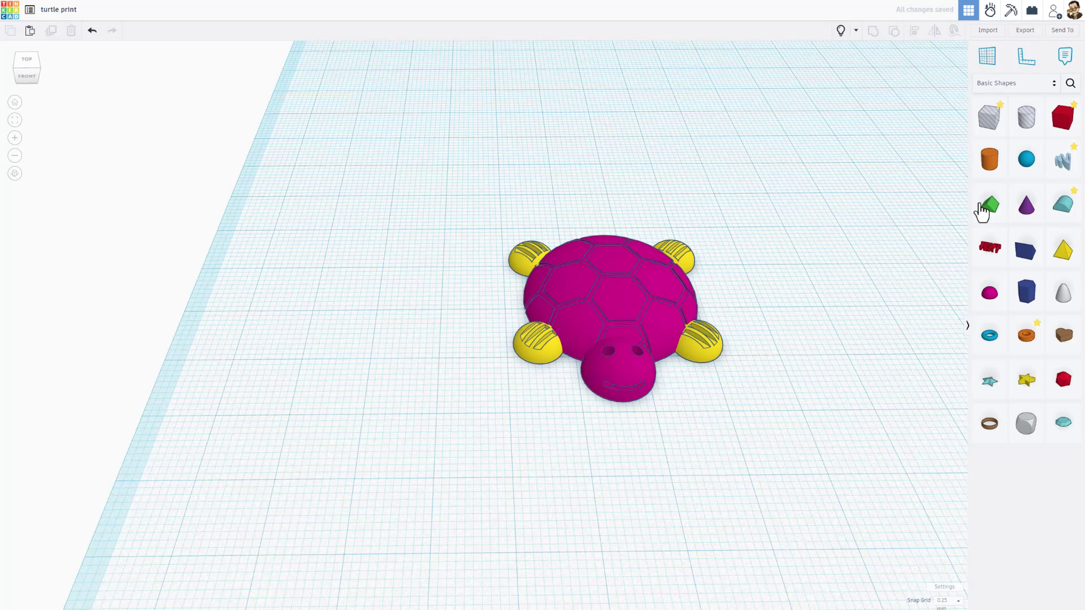
pyautogui.moveTo(1026, 205); pyautogui.dragTo(374, 314)
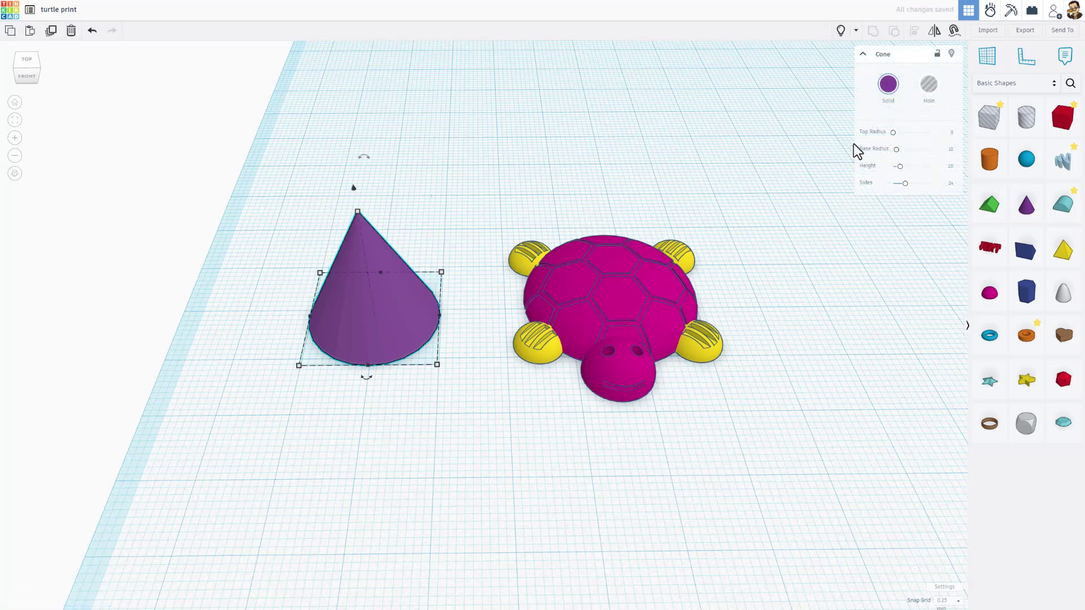
pyautogui.moveTo(988, 117); pyautogui.dragTo(409, 222)
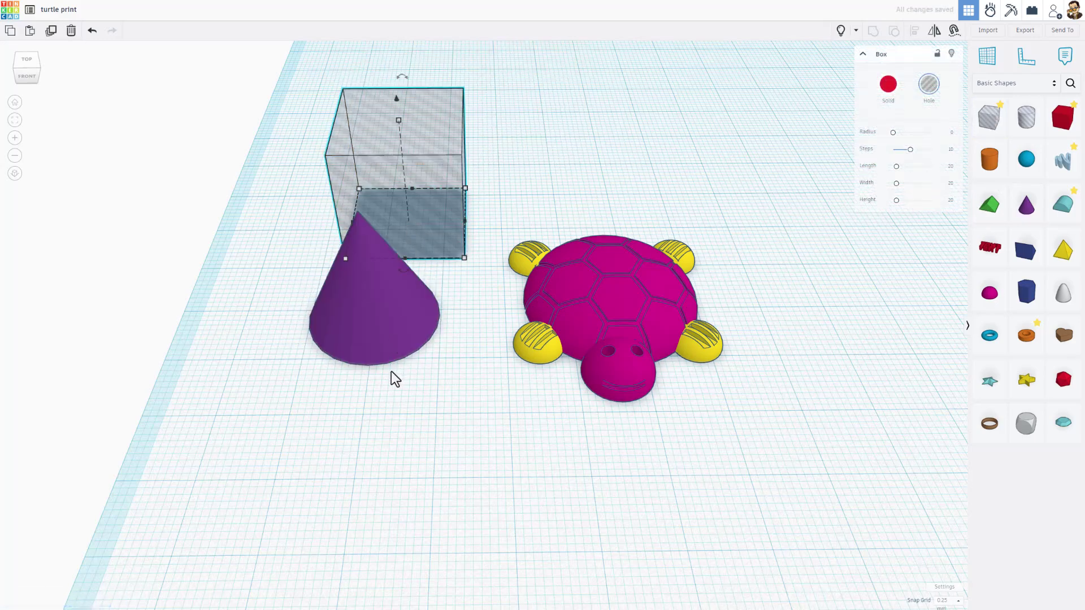
pyautogui.click(398, 363)
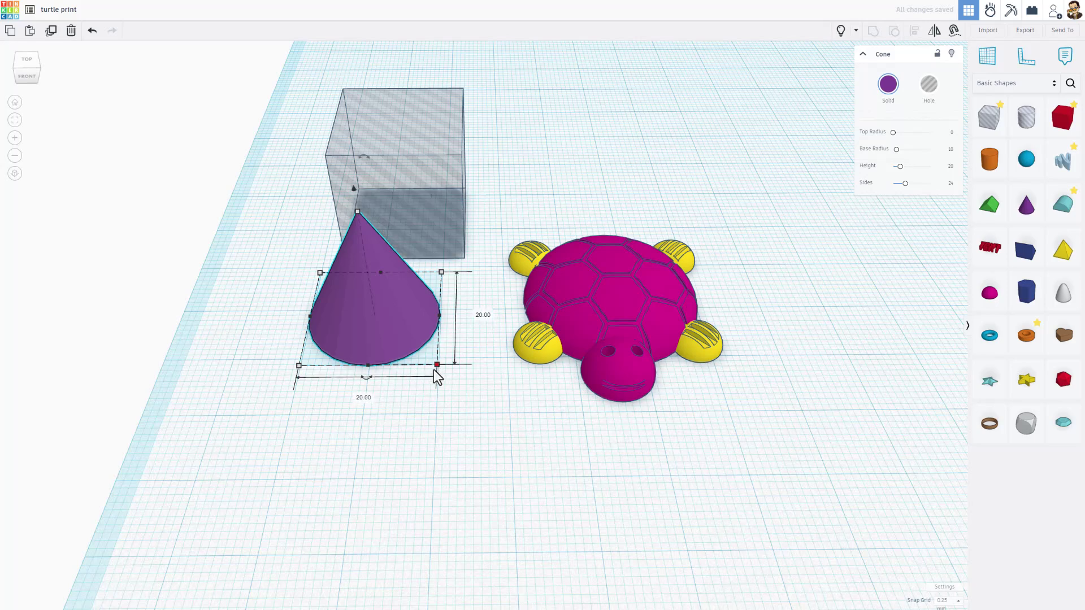
pyautogui.click(414, 214)
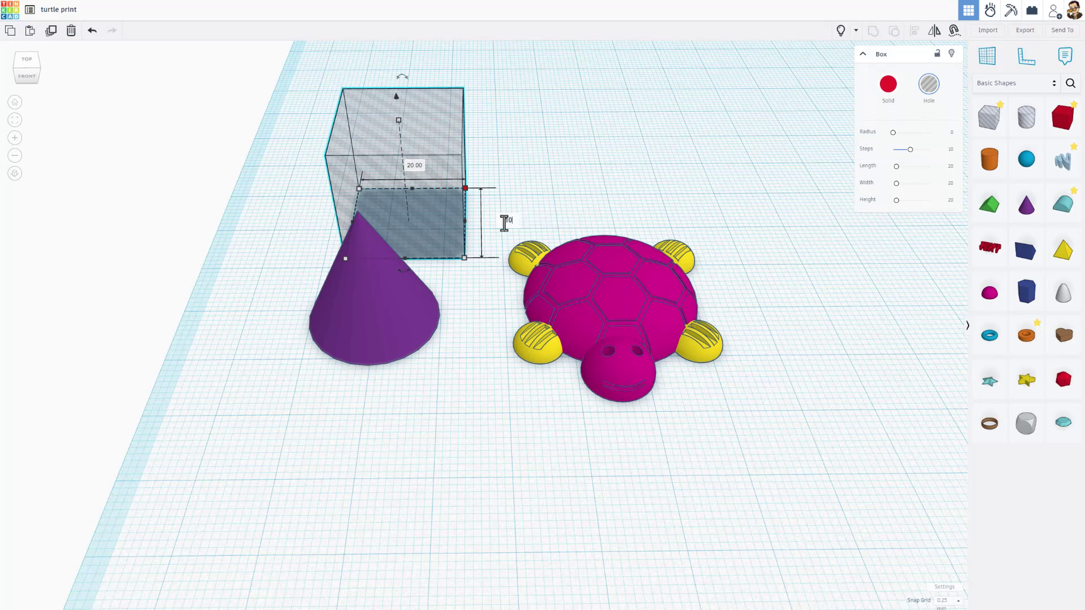
pyautogui.press('Return')
# Centre the box hole and cone on each other side to side and front to back
pyautogui.moveTo(256, 209); pyautogui.dragTo(422, 379)
pyautogui.press('l')
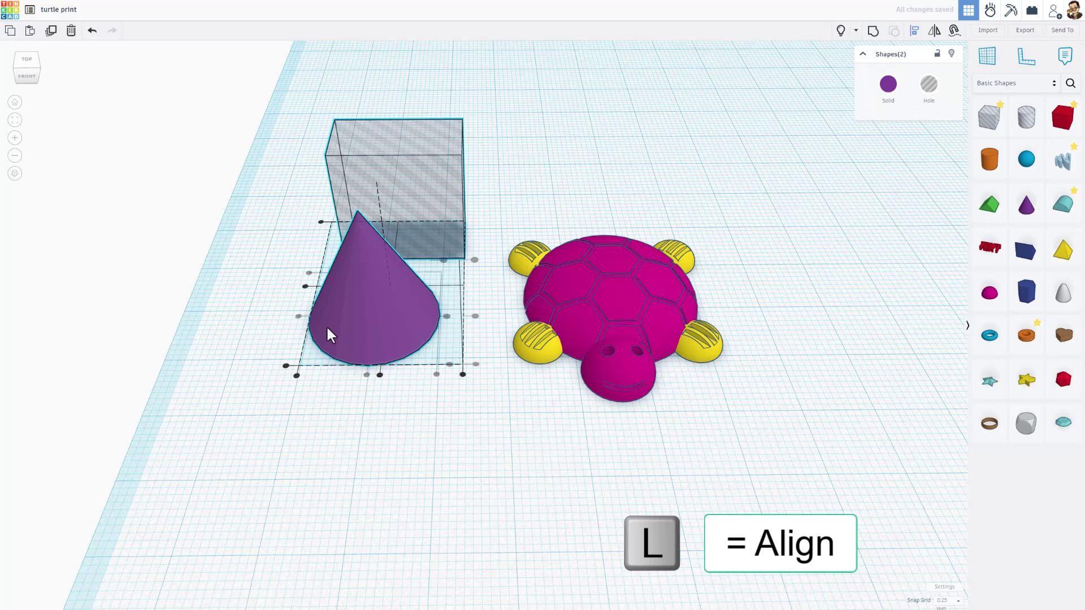
pyautogui.click(379, 375)
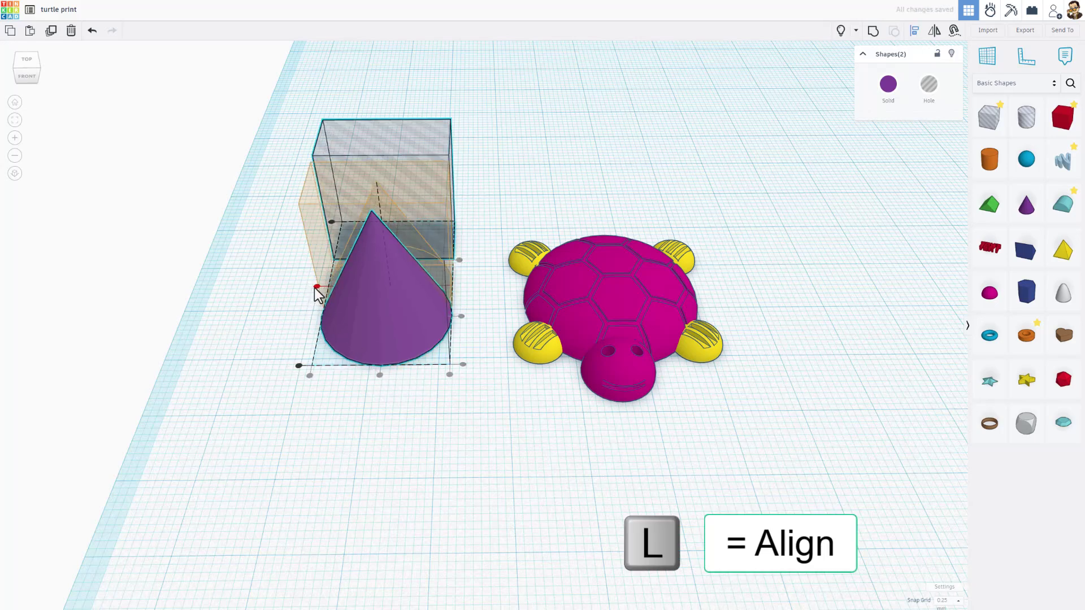
pyautogui.click(336, 223)
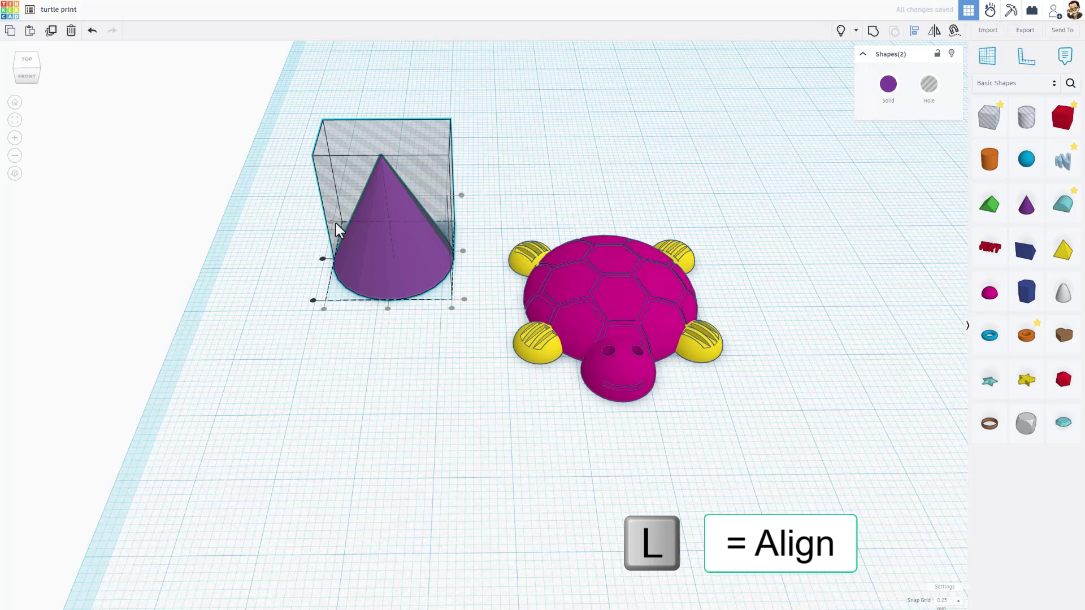
pyautogui.moveTo(348, 337); pyautogui.dragTo(159, 321, button='right')
pyautogui.click(396, 195)
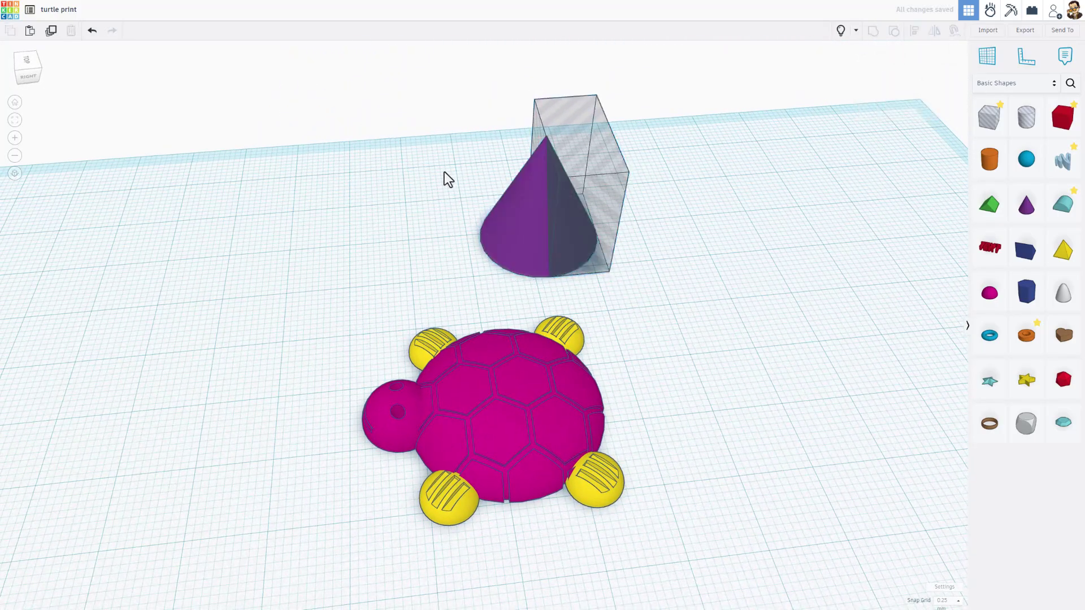
# Group the cone with the box hole to halve it, then tilt it about -67.5°
pyautogui.moveTo(567, 253); pyautogui.dragTo(572, 256)
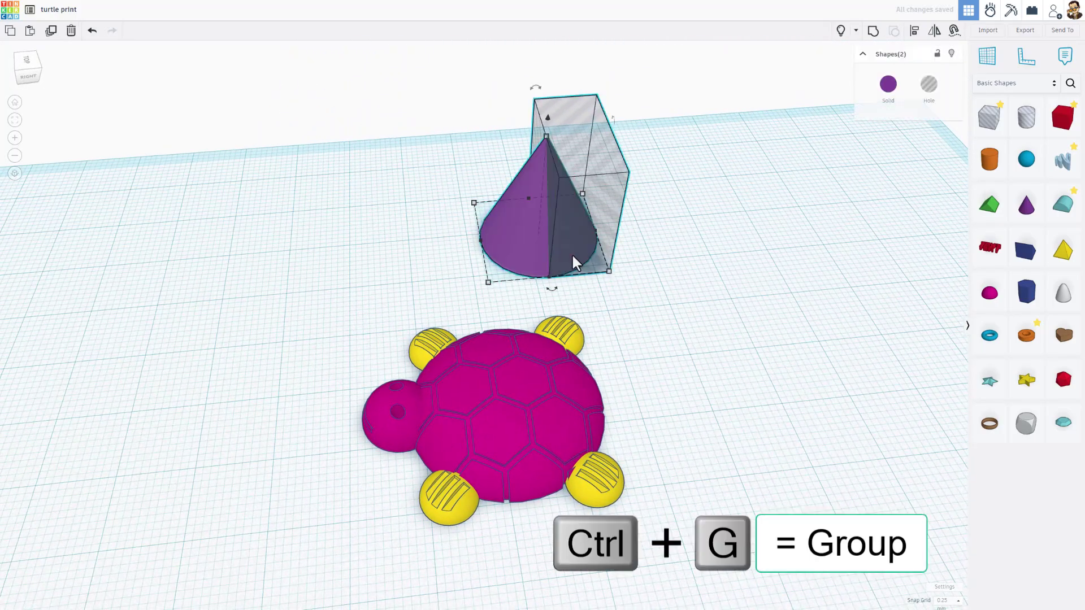
pyautogui.hotkey('ctrl', 'g')
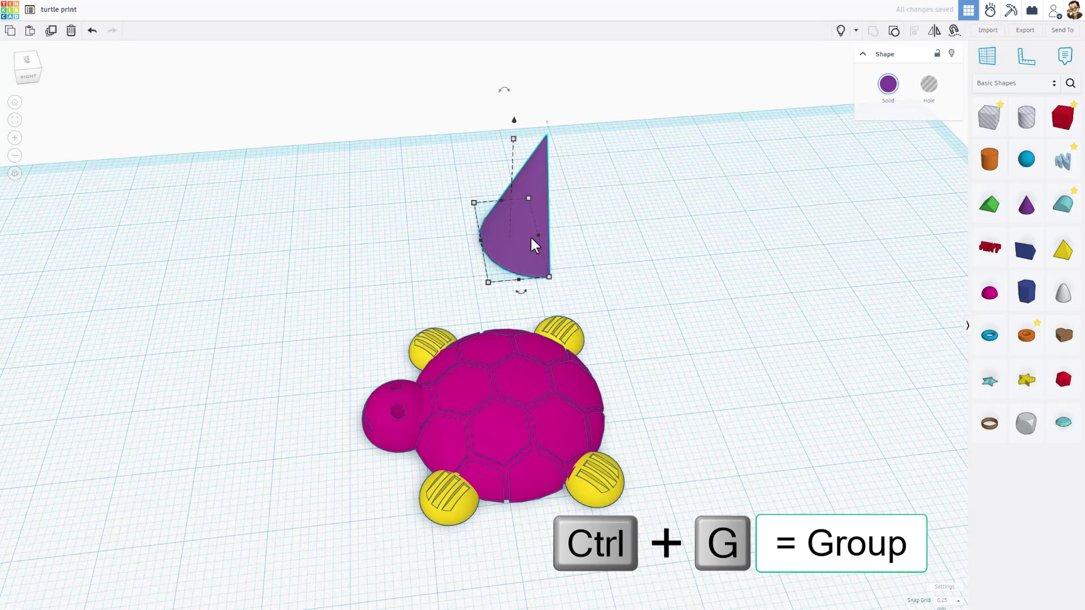
pyautogui.moveTo(505, 90); pyautogui.dragTo(568, 150)
# Drop the half-cone, move it onto the back of the shell and shrink it into a small tail
pyautogui.press('d')
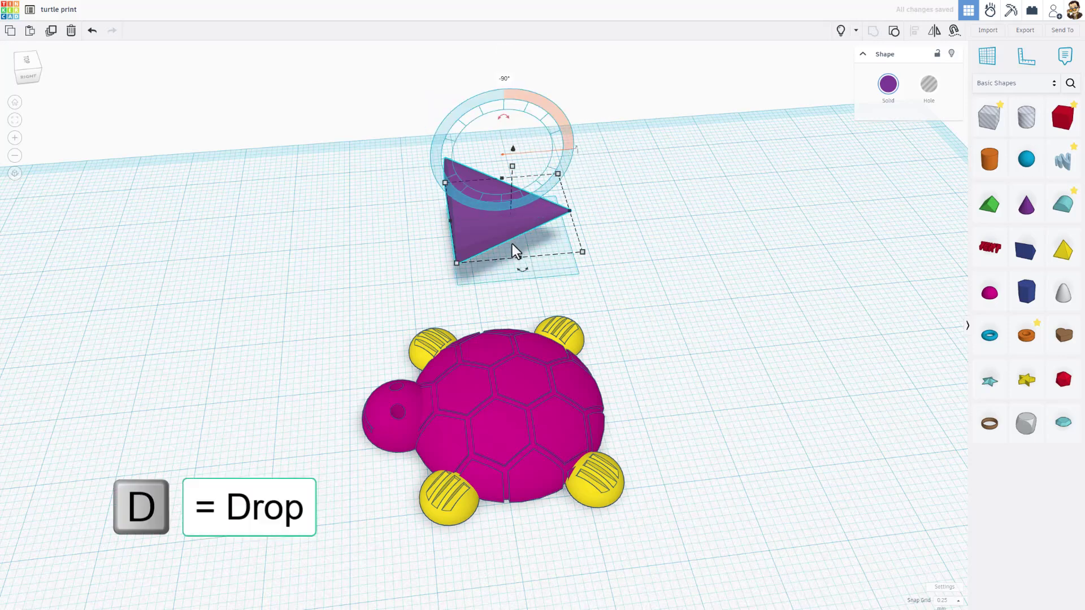
pyautogui.moveTo(509, 242); pyautogui.dragTo(657, 413)
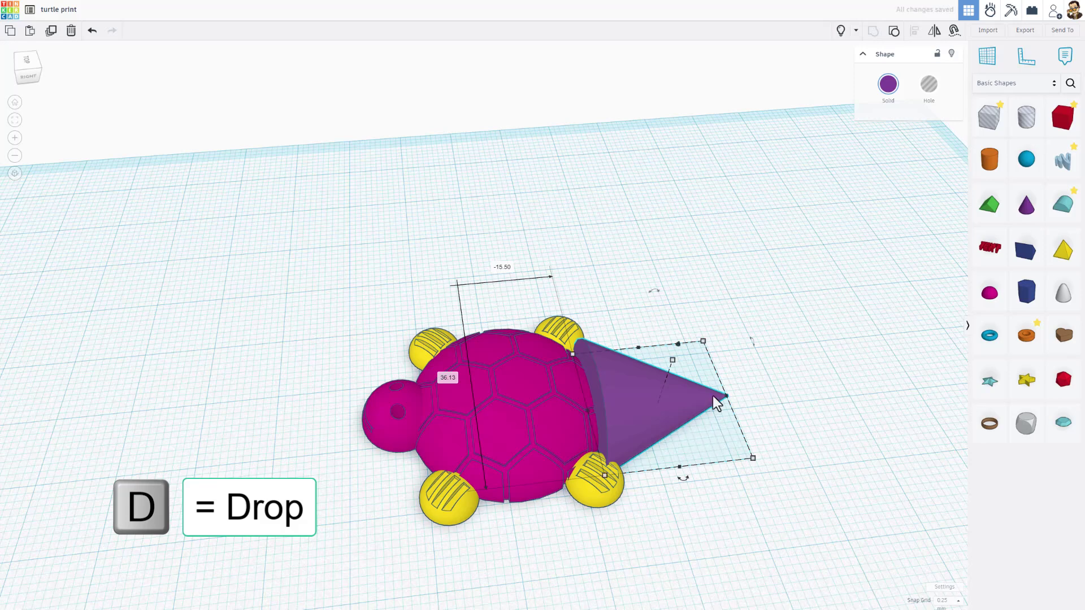
pyautogui.keyDown('shift'); pyautogui.moveTo(680, 363); pyautogui.dragTo(582, 422); pyautogui.keyUp('shift')
pyautogui.press('l')
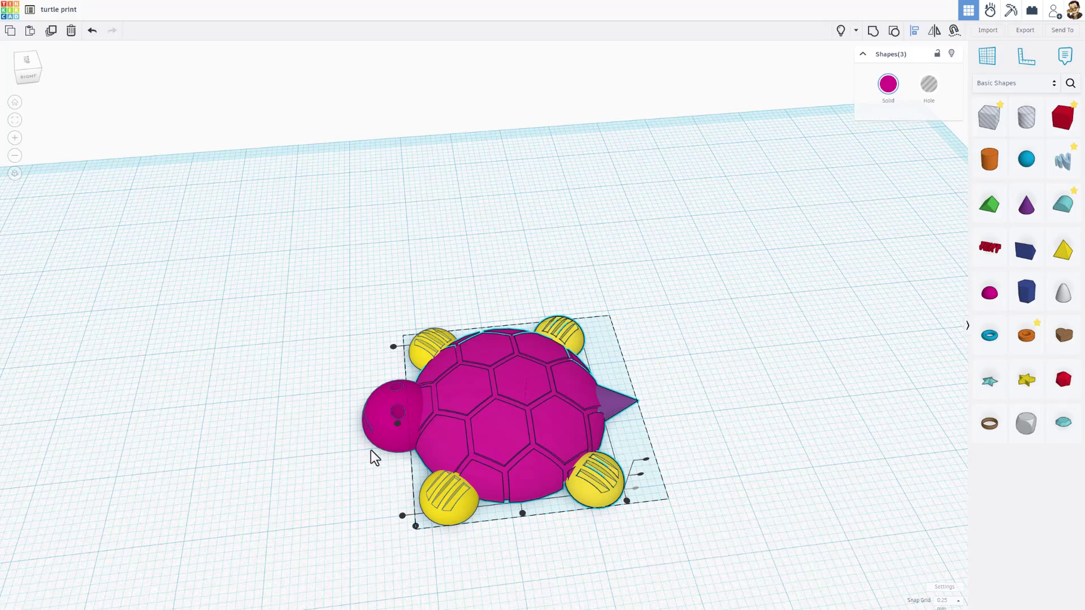
pyautogui.click(716, 382)
pyautogui.moveTo(716, 382); pyautogui.dragTo(886, 304, button='right')
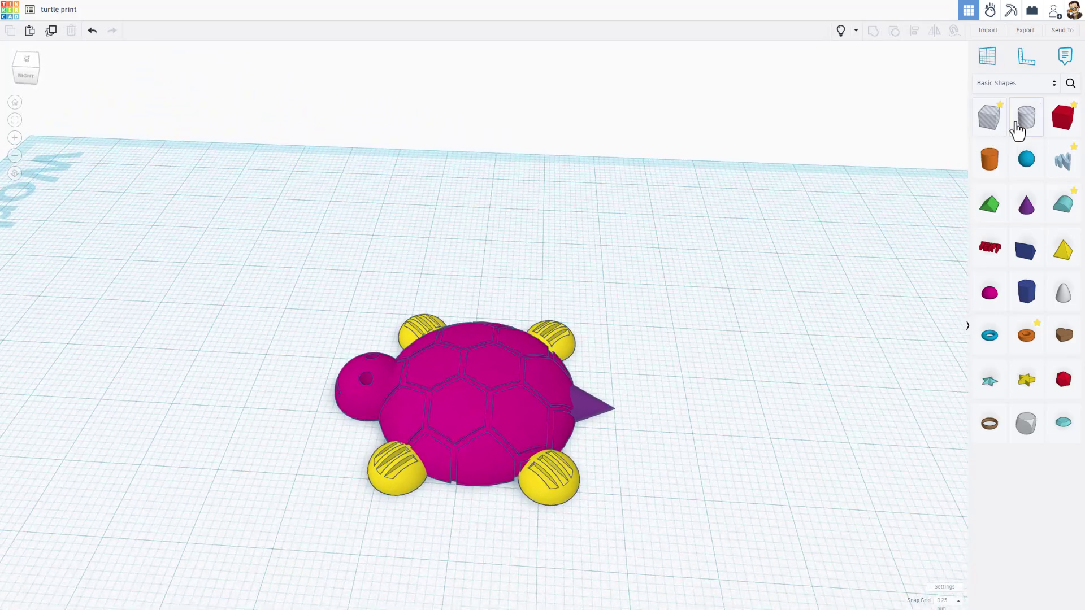
# Add a hole cylinder 5 mm wide with 64 sides
pyautogui.moveTo(1022, 125); pyautogui.dragTo(700, 368)
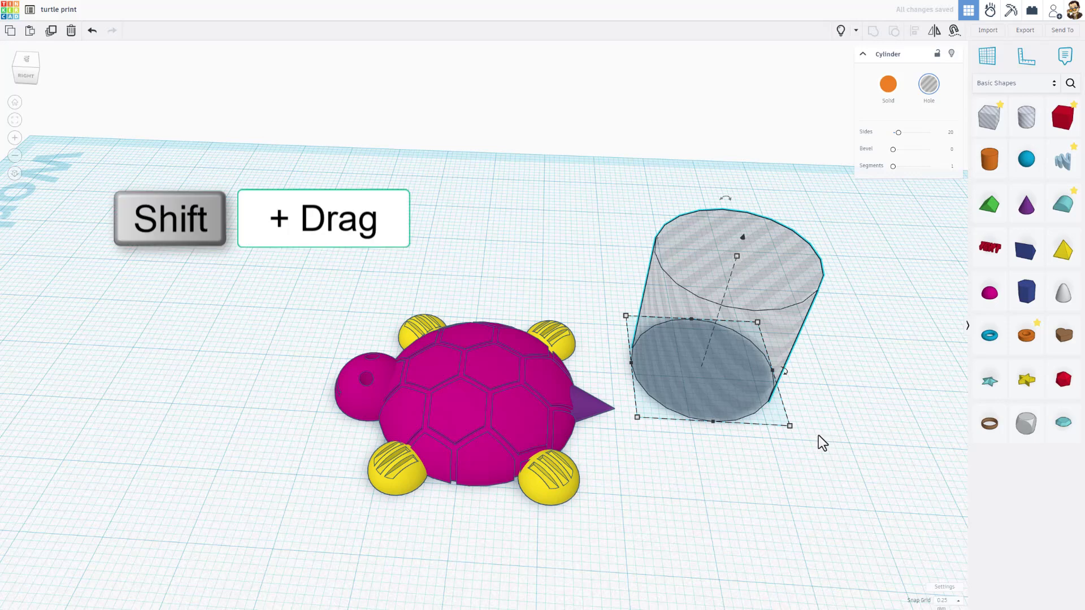
pyautogui.keyDown('shift'); pyautogui.moveTo(790, 426); pyautogui.dragTo(738, 393); pyautogui.keyUp('shift')
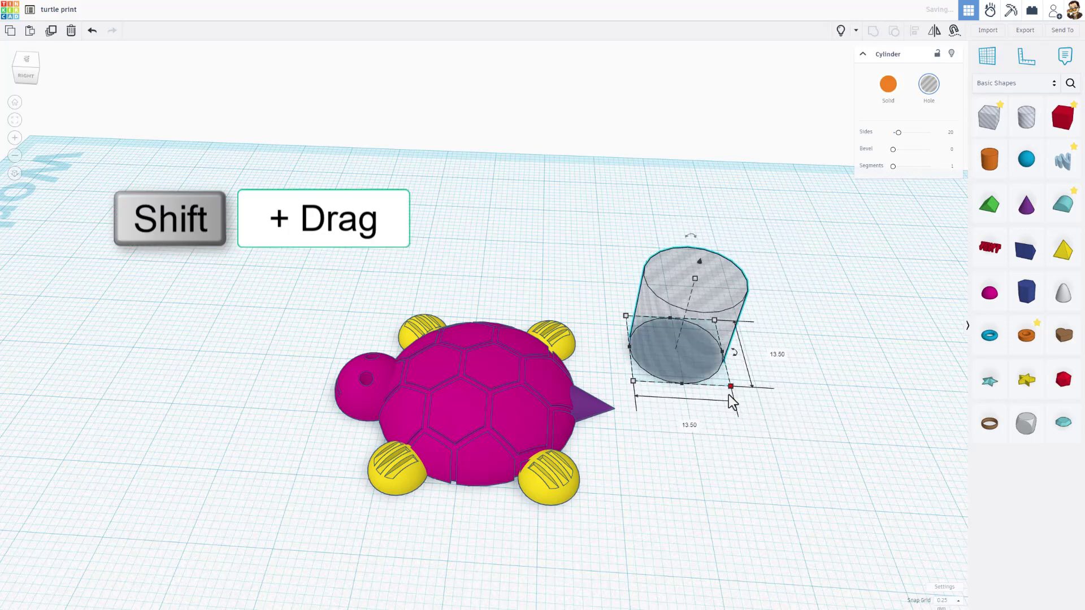
pyautogui.click(689, 425)
pyautogui.write('5')
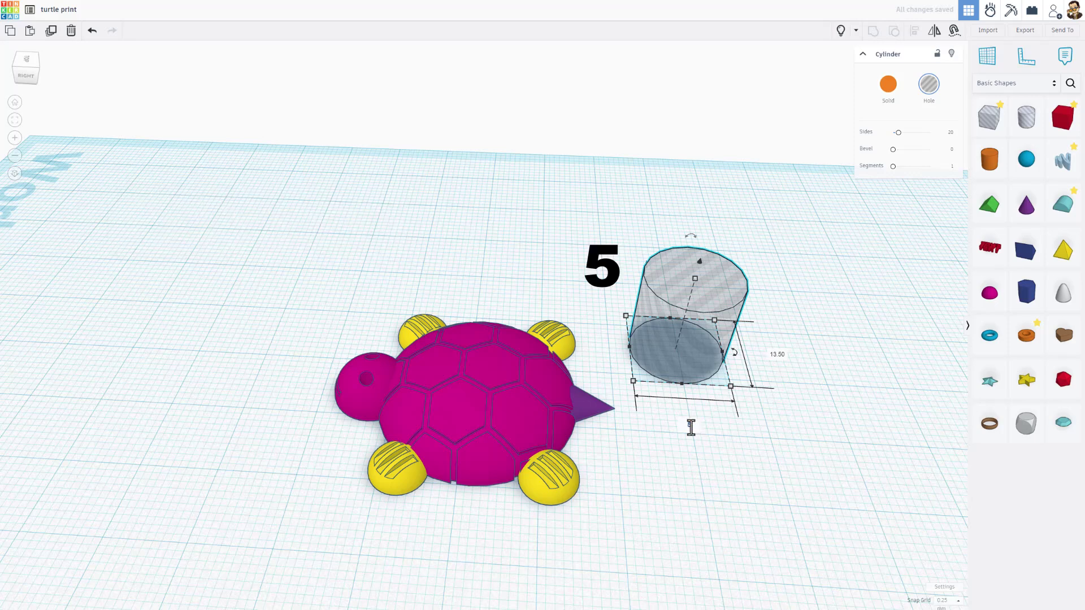
pyautogui.press('Return')
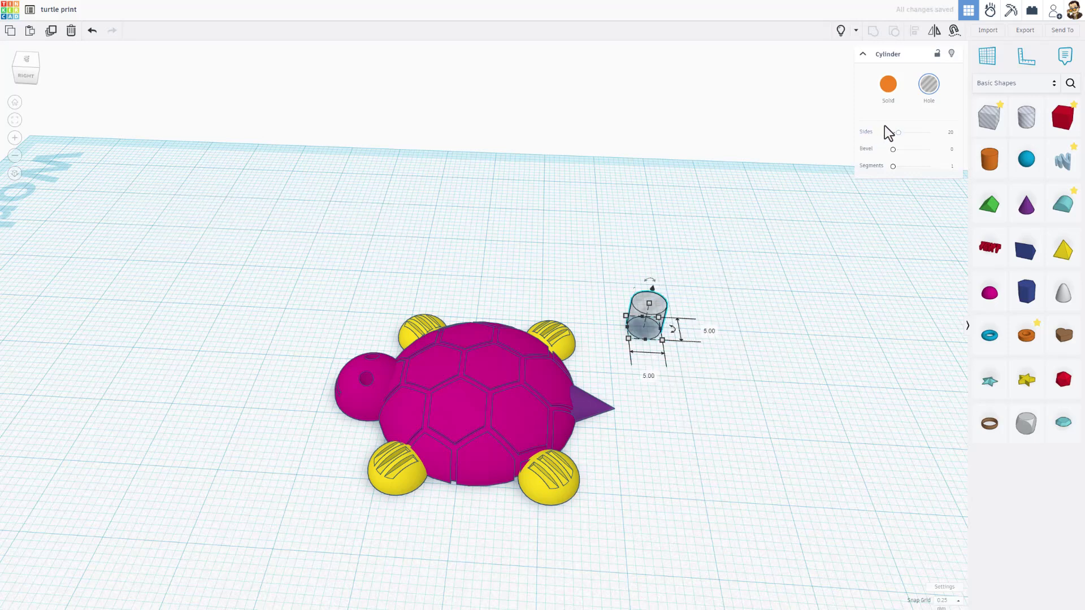
pyautogui.moveTo(899, 134); pyautogui.dragTo(958, 133)
# Raise the hole cylinder onto the shell's back and centre it in line with the shell and tail
pyautogui.moveTo(636, 307); pyautogui.dragTo(657, 331)
pyautogui.moveTo(636, 372); pyautogui.dragTo(521, 390)
pyautogui.click(606, 369)
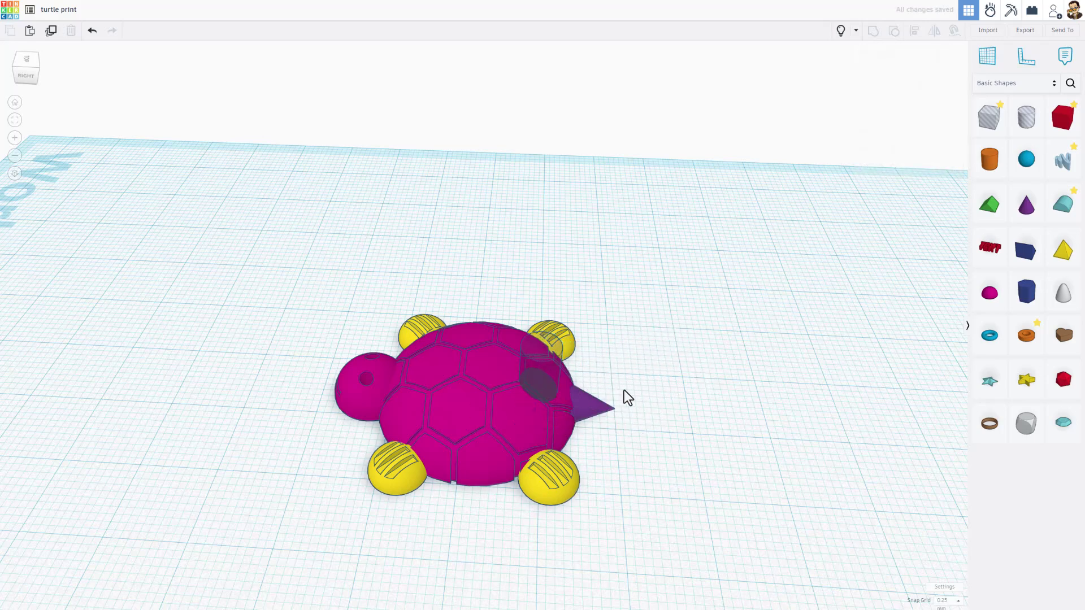
pyautogui.hotkey('ctrl', 'a')
pyautogui.press('l')
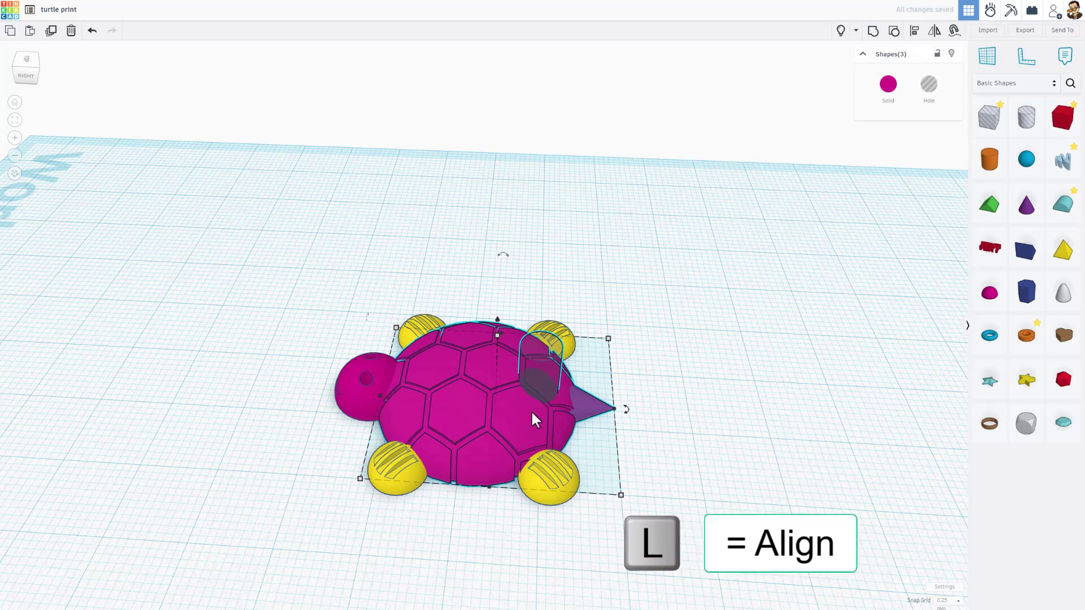
pyautogui.click(488, 497)
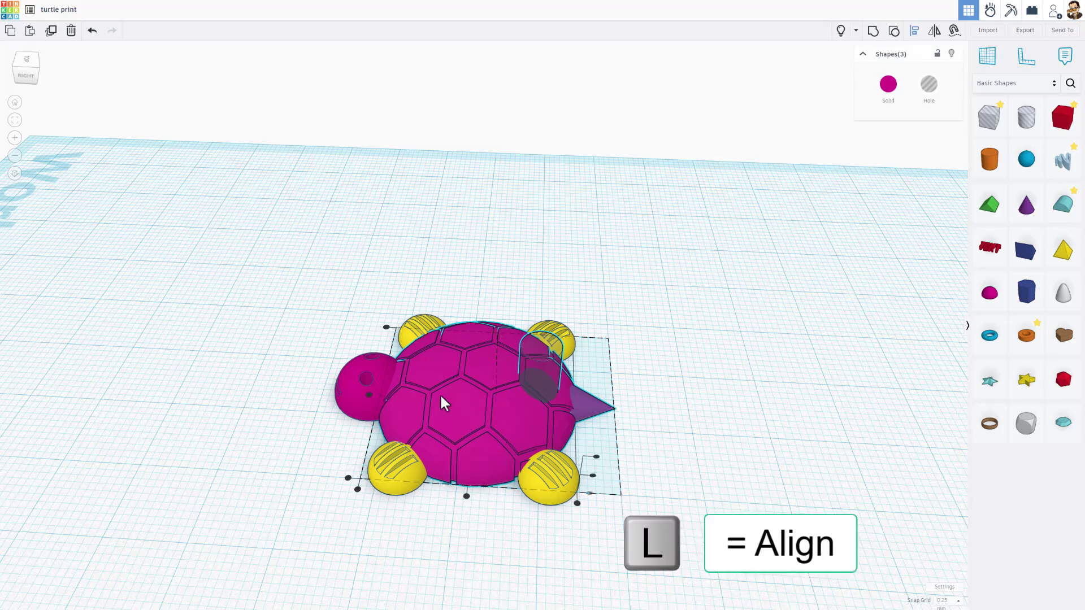
pyautogui.click(370, 394)
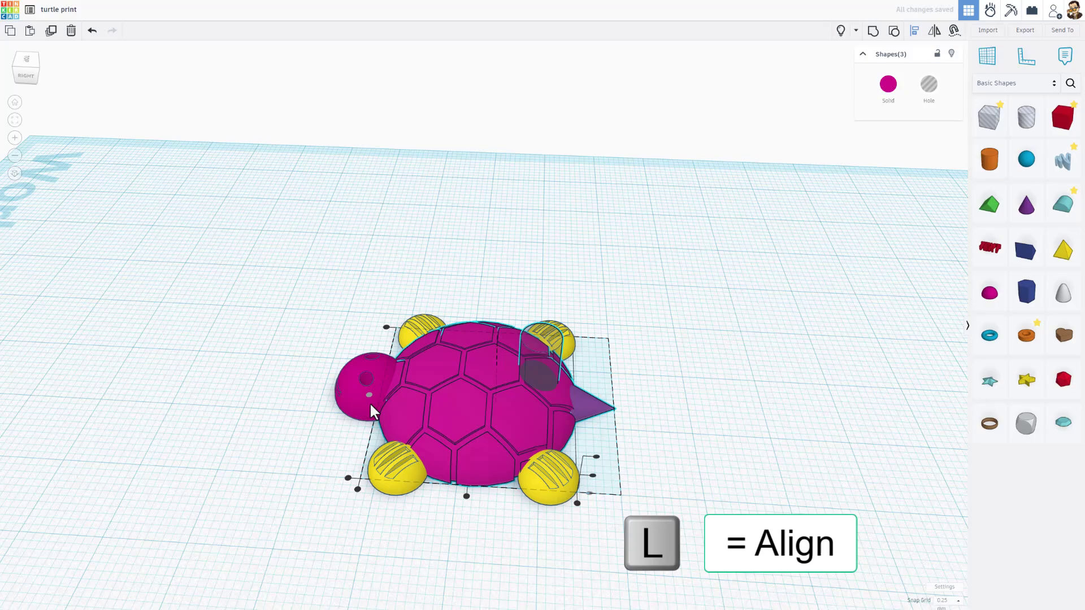
pyautogui.moveTo(684, 375); pyautogui.dragTo(498, 230, button='right')
pyautogui.moveTo(495, 215); pyautogui.dragTo(701, 432)
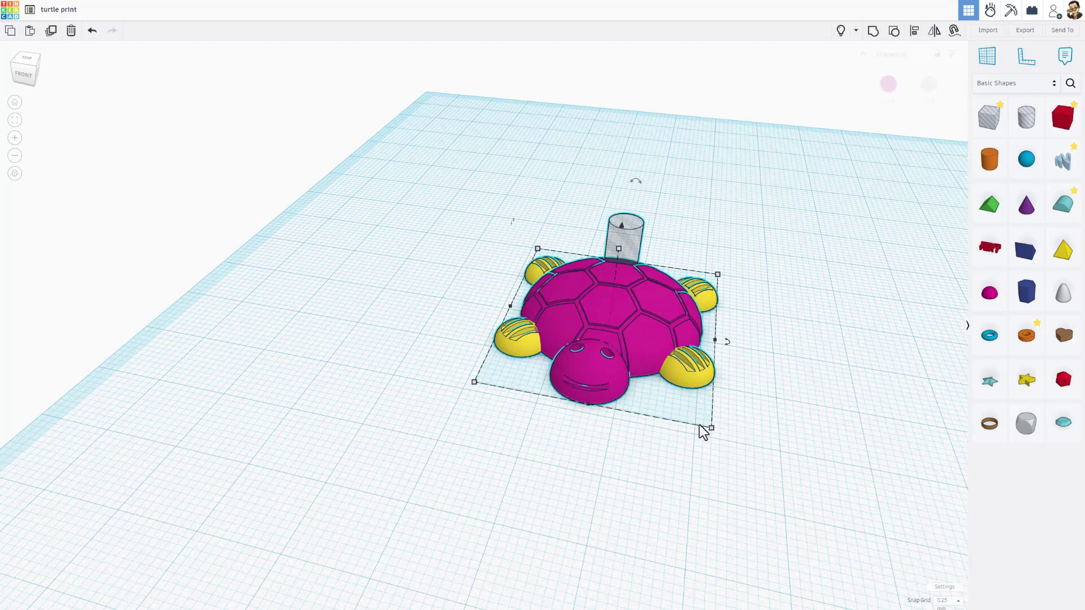
# Group all six turtle parts into one shape and set its colour to Multicolor
pyautogui.hotkey('ctrl', 'g')
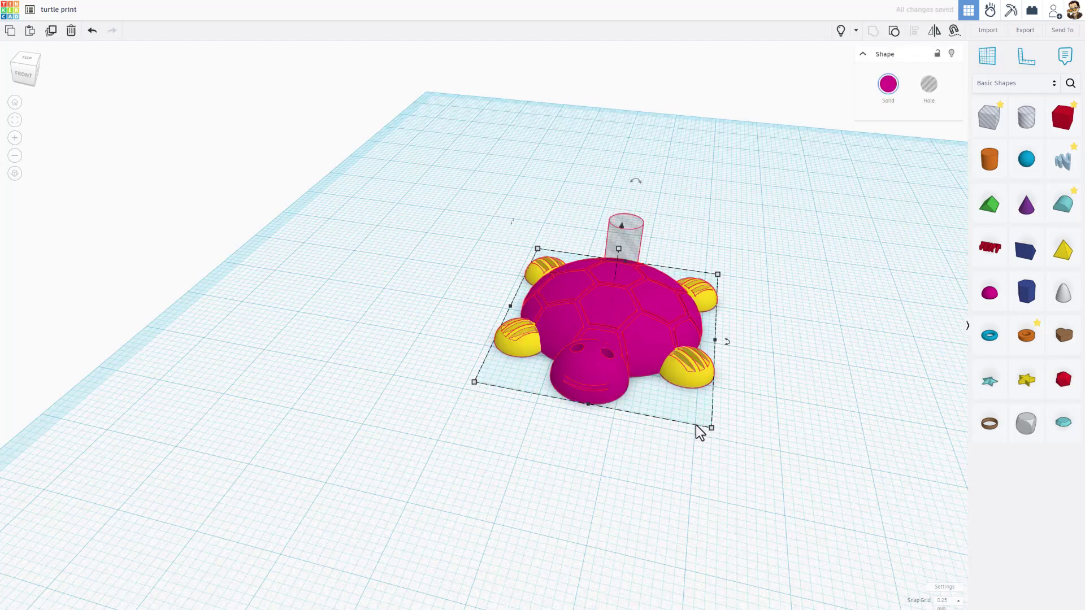
pyautogui.moveTo(696, 425); pyautogui.dragTo(642, 328, button='right')
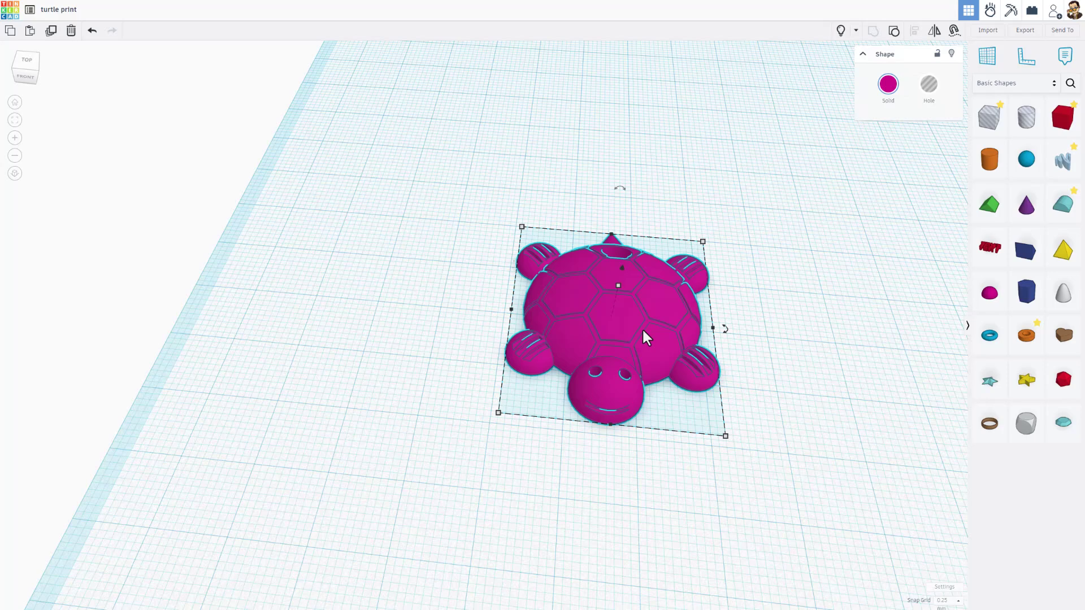
pyautogui.click(888, 86)
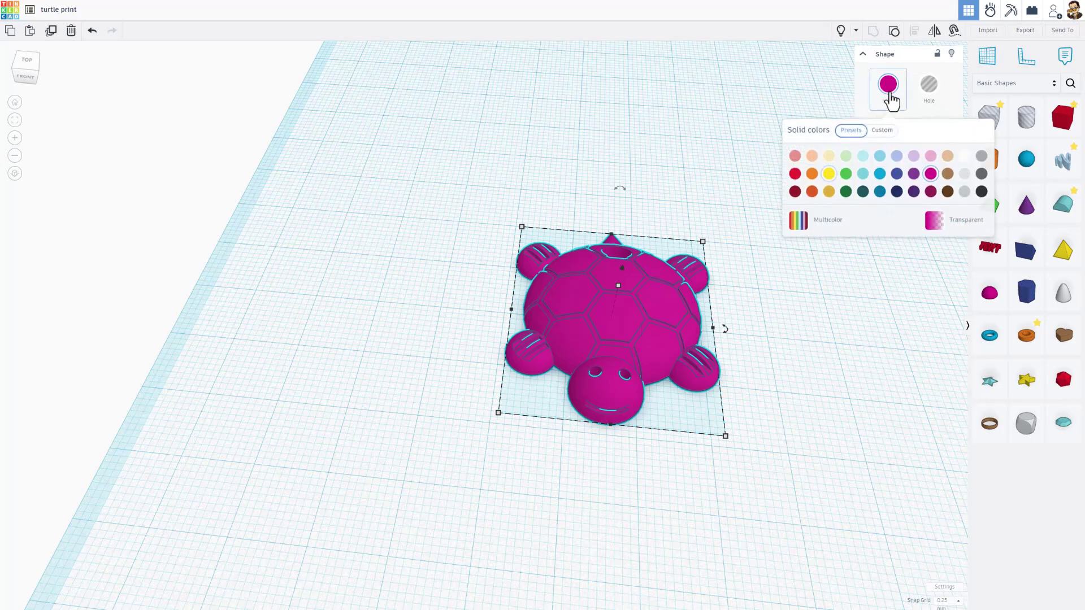
pyautogui.click(823, 225)
pyautogui.moveTo(789, 333); pyautogui.dragTo(877, 134, button='right')
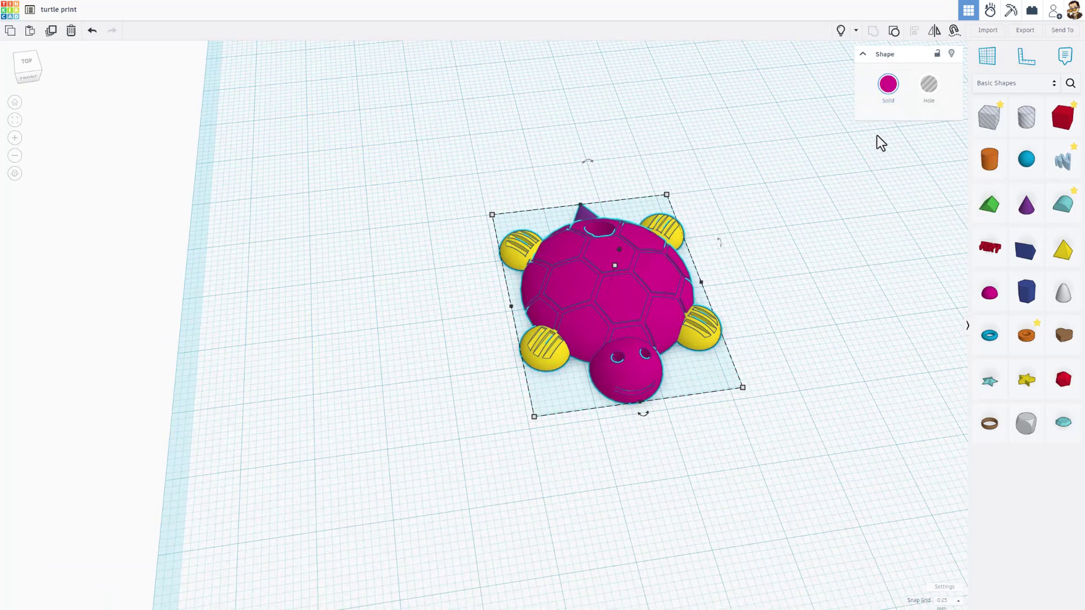
# Export the design as the STL file turtle print.stl
pyautogui.click(1025, 31)
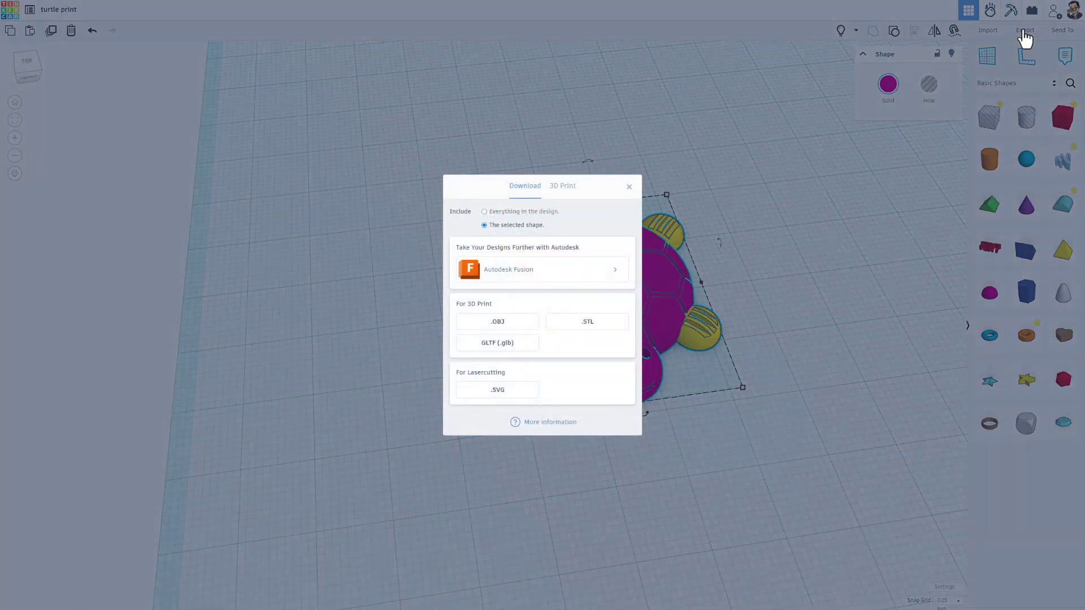
pyautogui.click(564, 325)
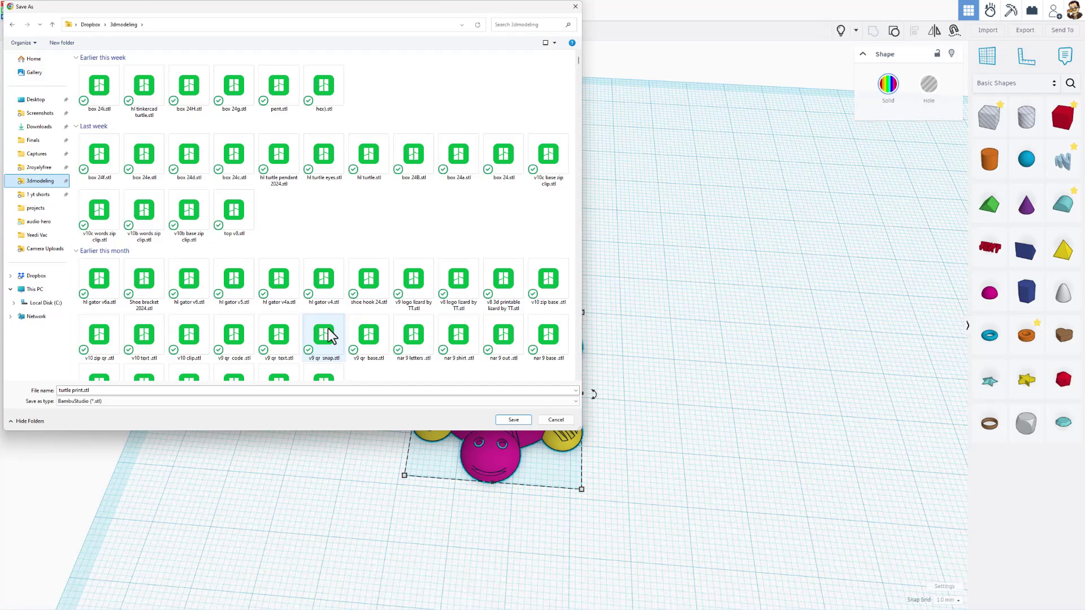
pyautogui.click(513, 420)
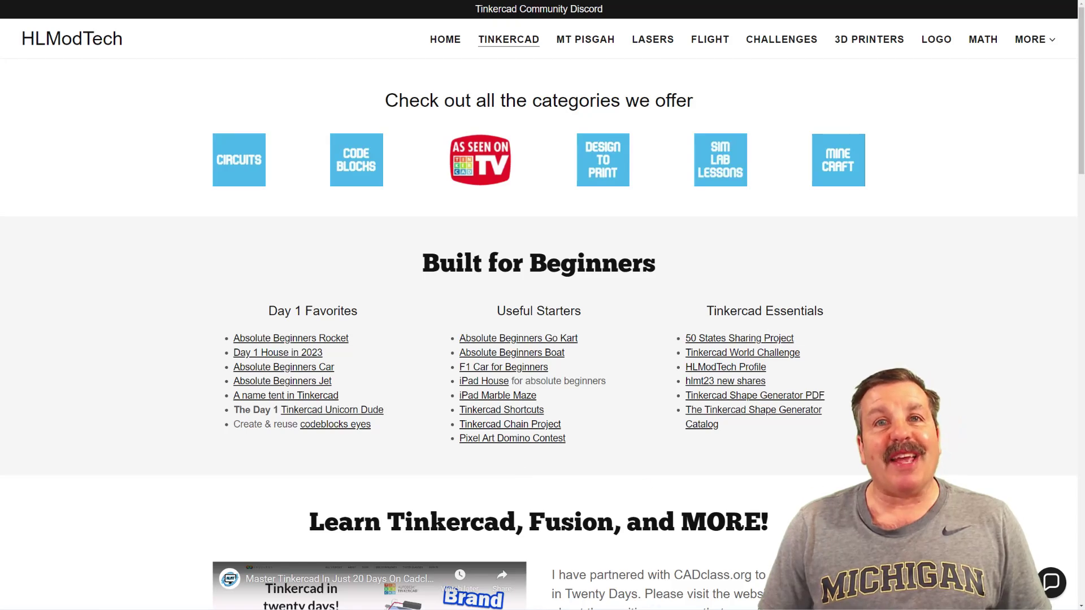
# Scroll the HLModTech Tinkercad page to the CADclass section, then open and close the contact chat
pyautogui.scroll(-1, 538, 306)
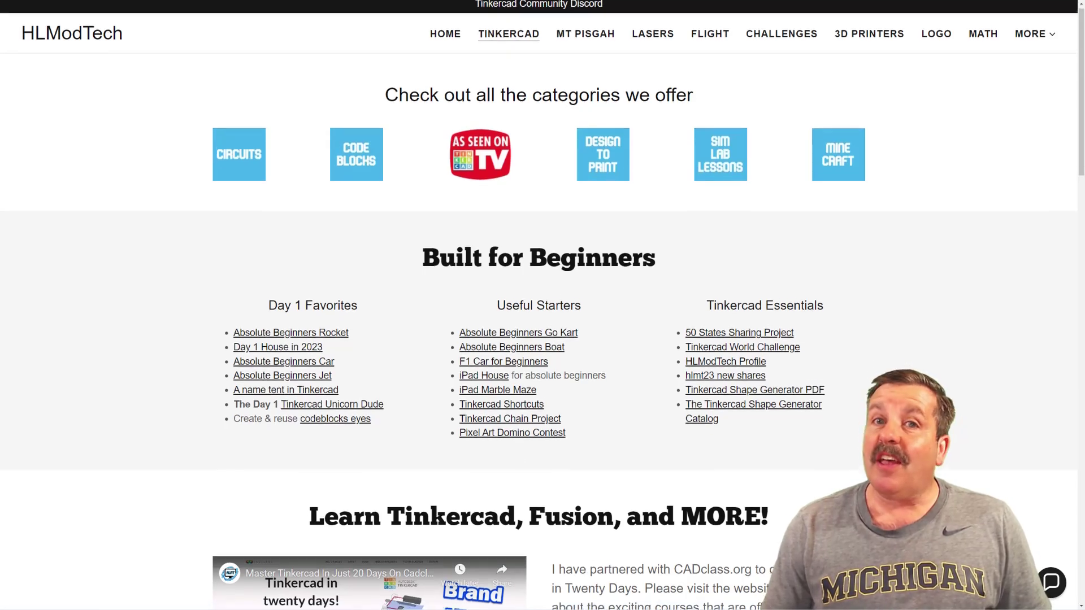
pyautogui.scroll(-3, 875, 487)
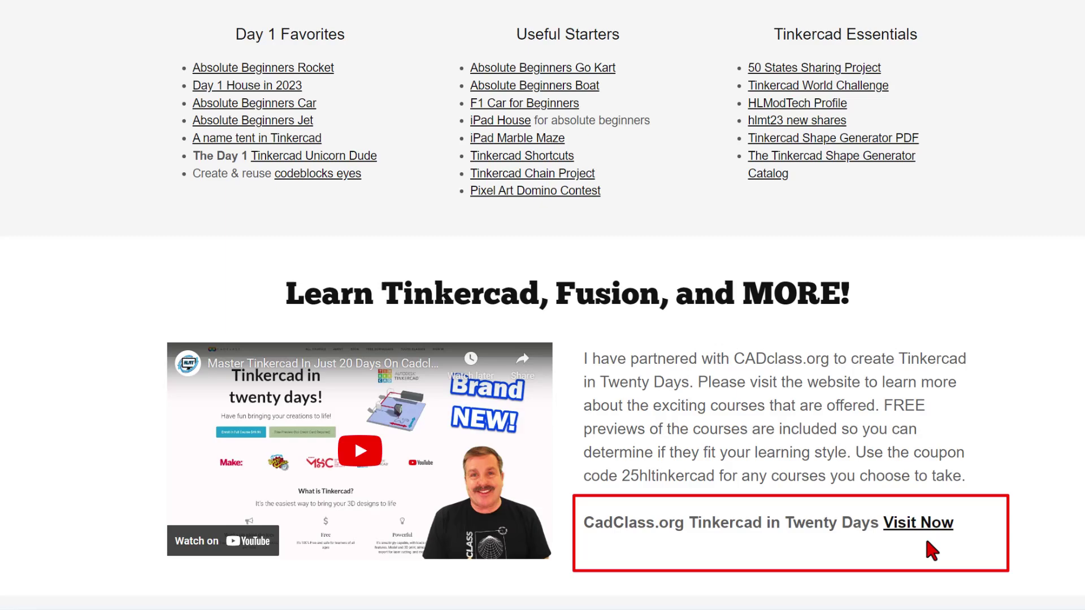
pyautogui.scroll(5, 929, 557)
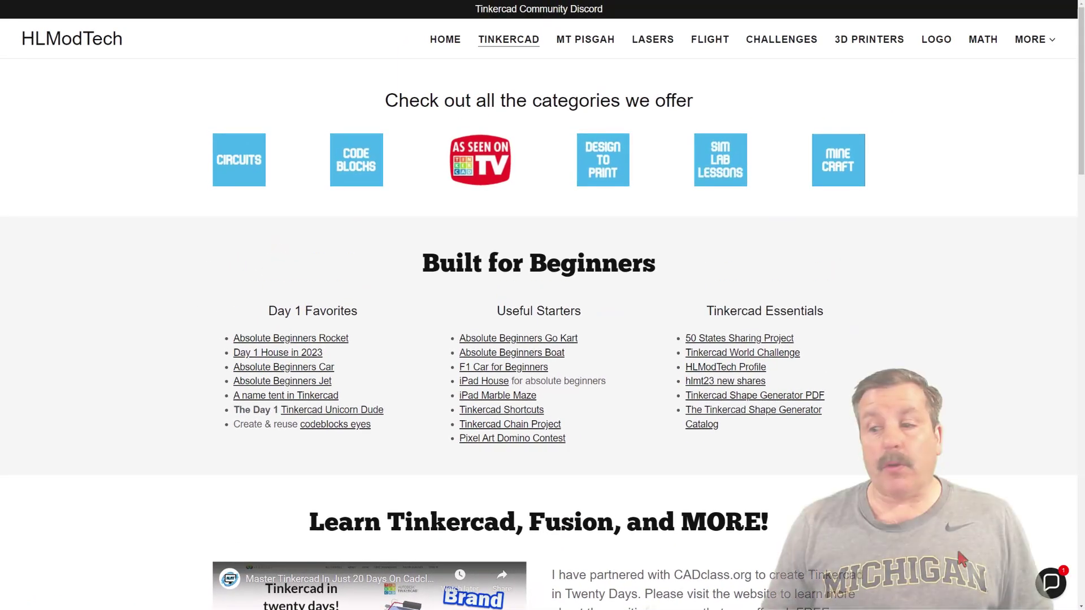
pyautogui.click(1051, 582)
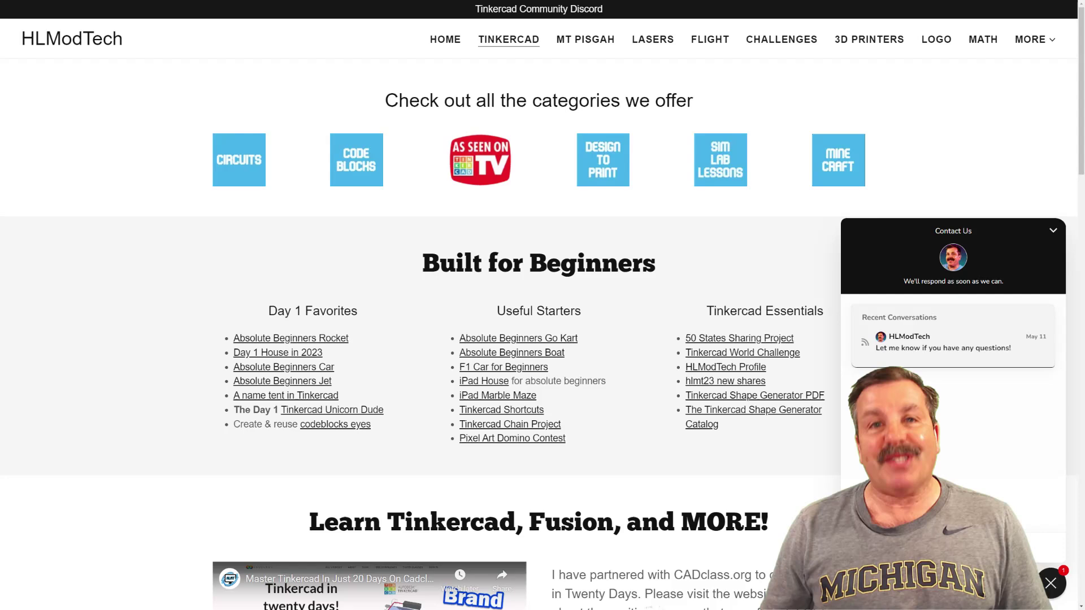
pyautogui.moveTo(415, 1)
pyautogui.mouseDown()
pyautogui.moveTo(460, 25)
pyautogui.moveTo(668, 1)
pyautogui.mouseUp()
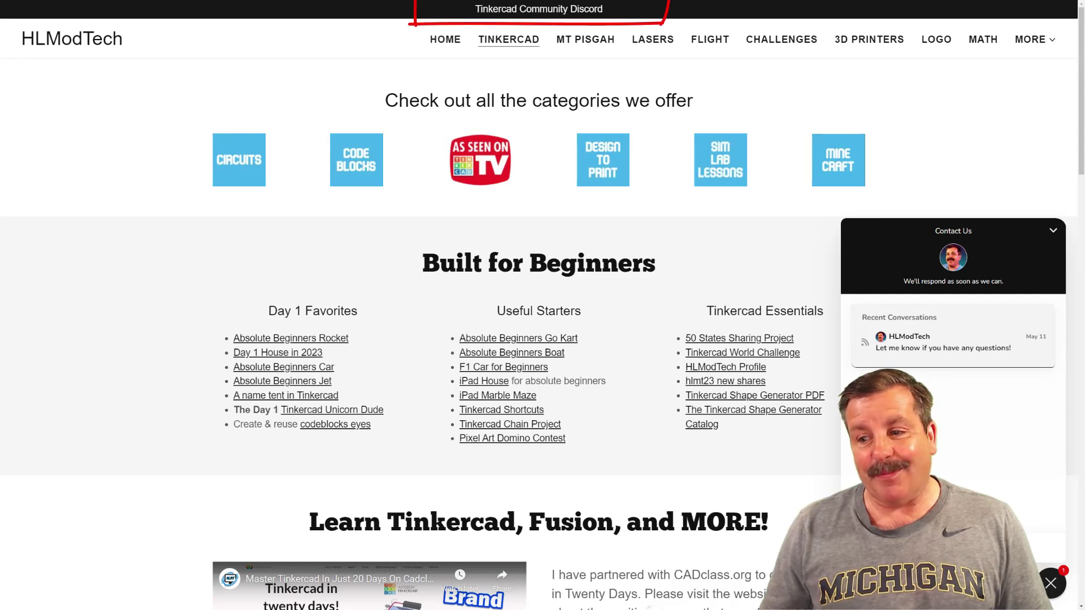
pyautogui.click(521, 10)
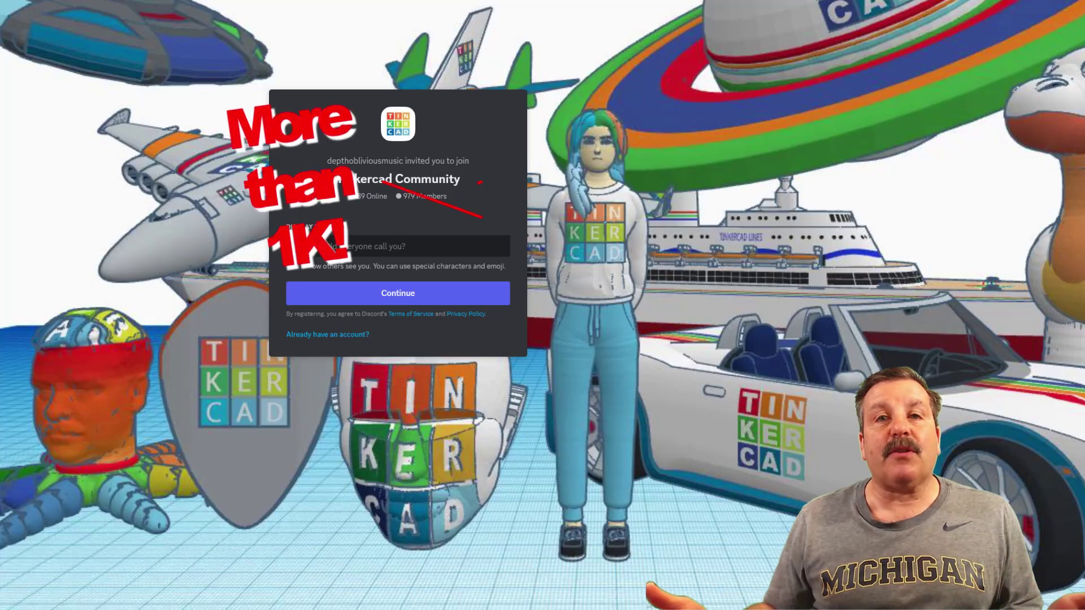